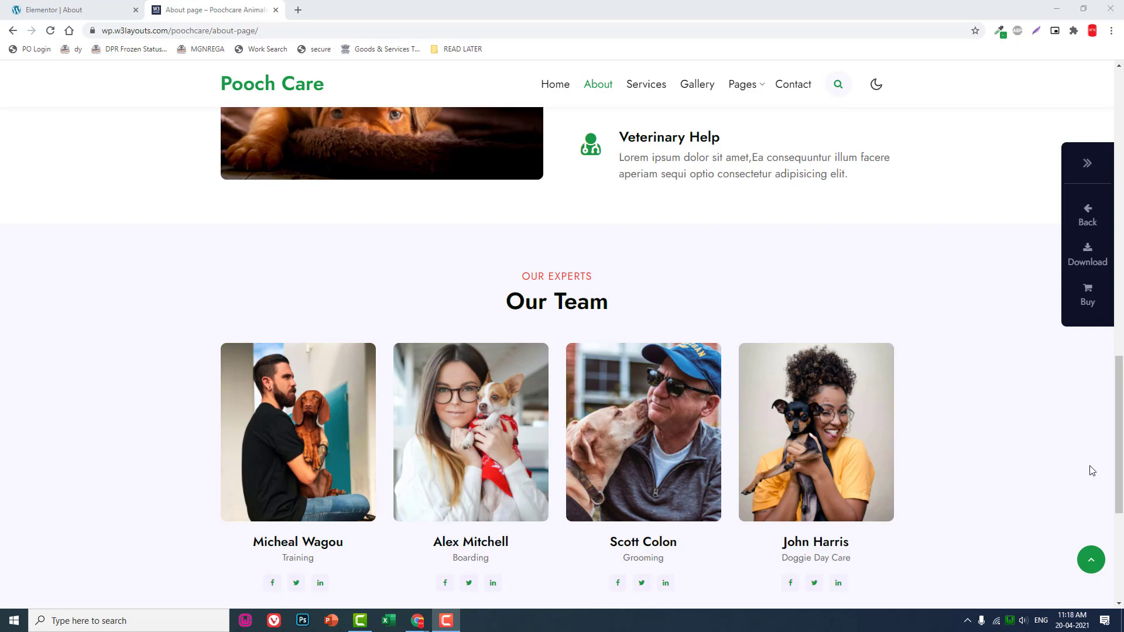
Scroll the Pooch Care About page to the Our Team section with four staff members.
scroll(798, 261, "up", 1)
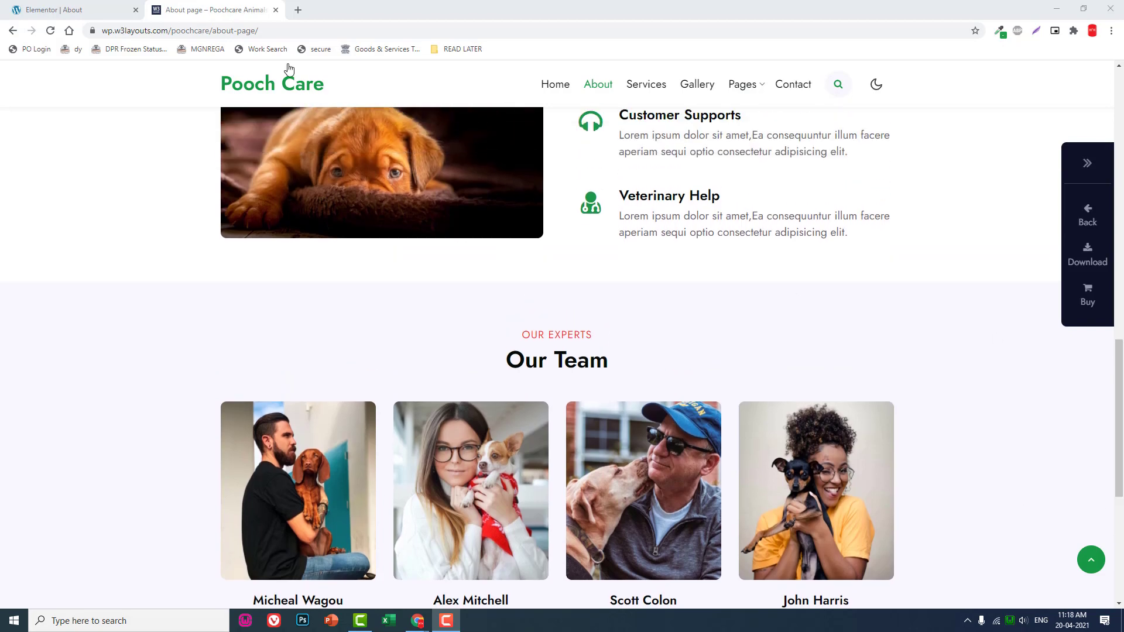
Insert the saved 'why choose us' template from My Templates without importing its page settings.
left_click(143, 8)
scroll(593, 265, "up", 5)
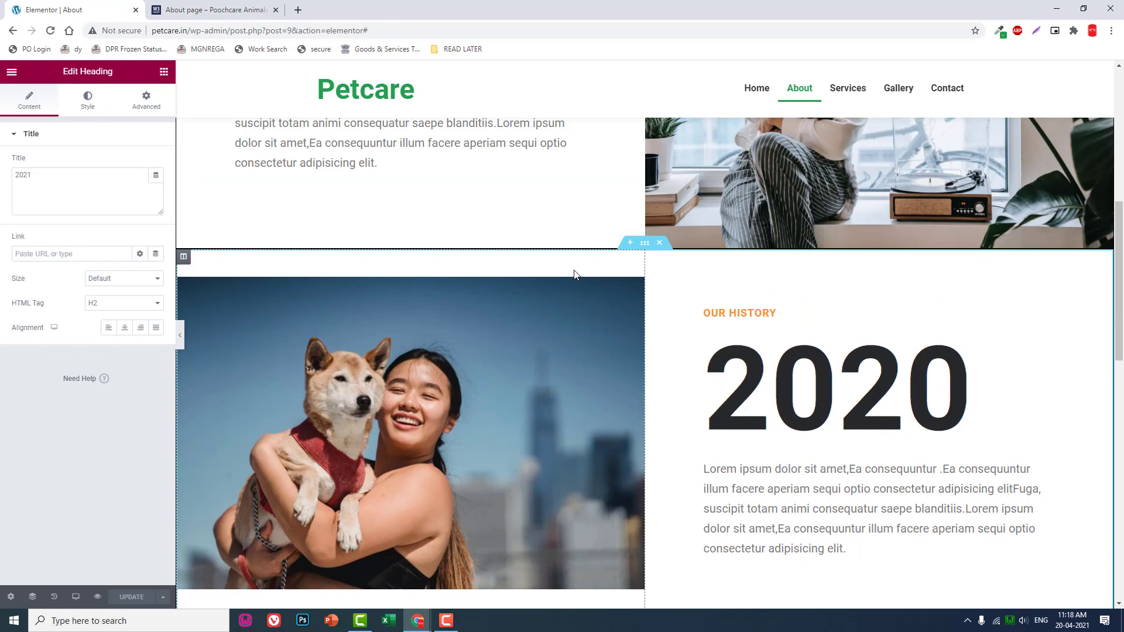
scroll(574, 275, "up", 8)
scroll(575, 284, "down", 6)
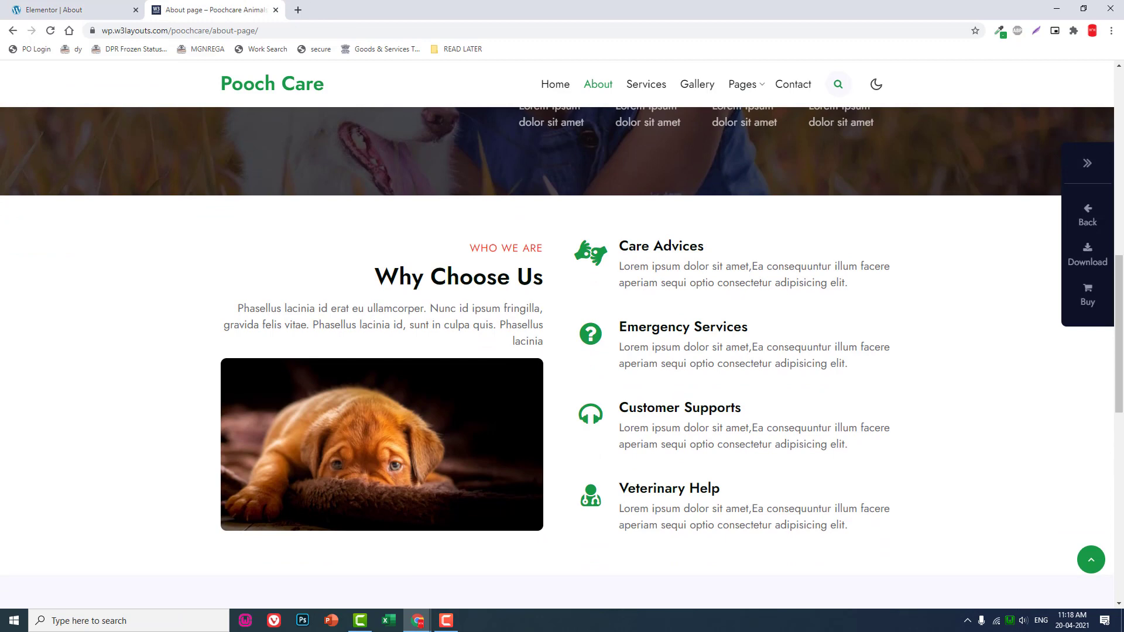
left_click(23, 8)
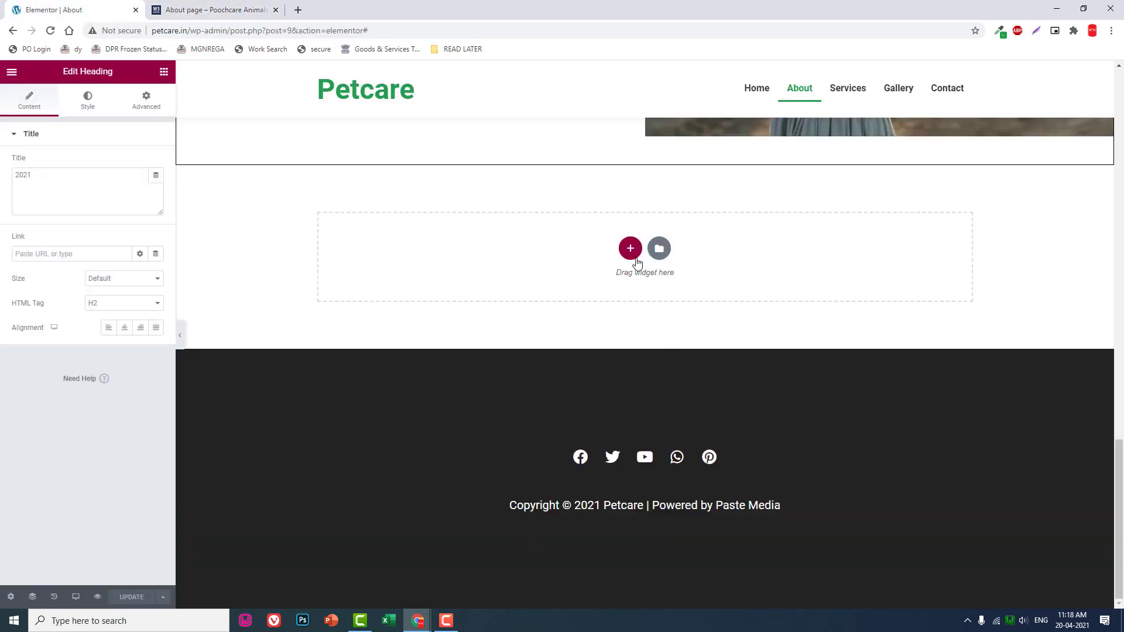
left_click(658, 248)
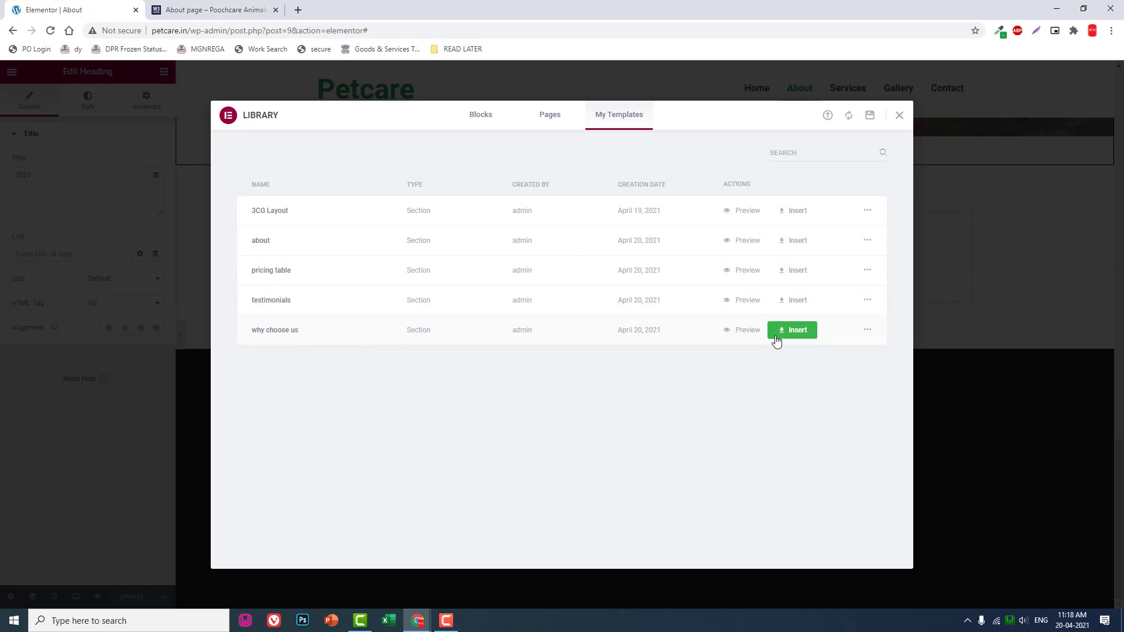
left_click(795, 329)
left_click(525, 379)
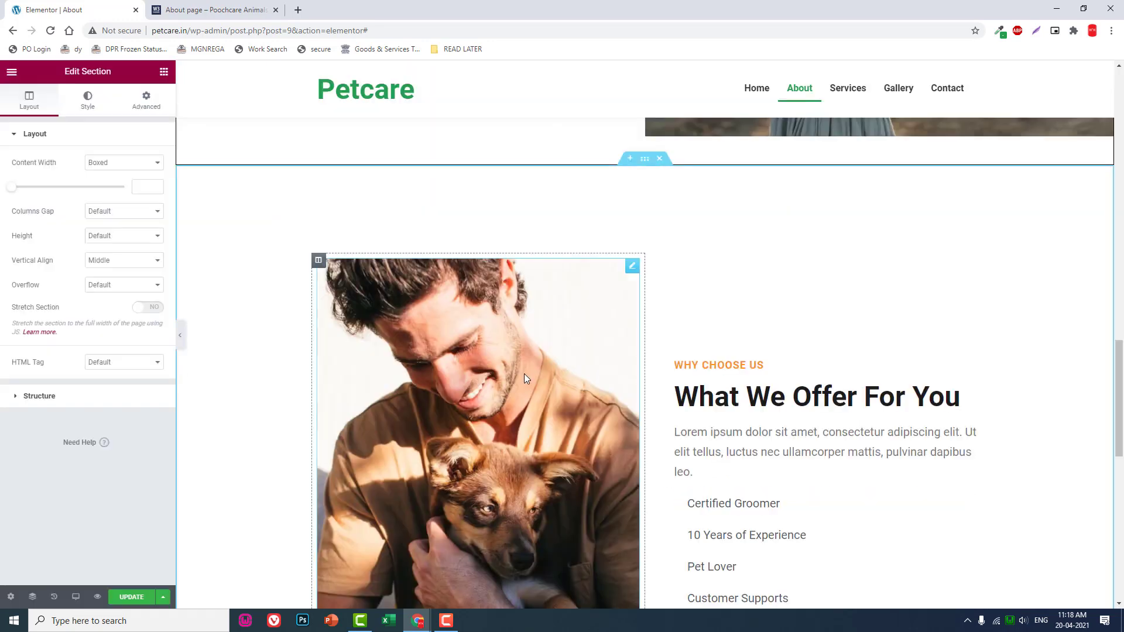
Compare the inserted What We Offer For You section with the Pooch Care demo About page.
scroll(524, 365, "down", 2)
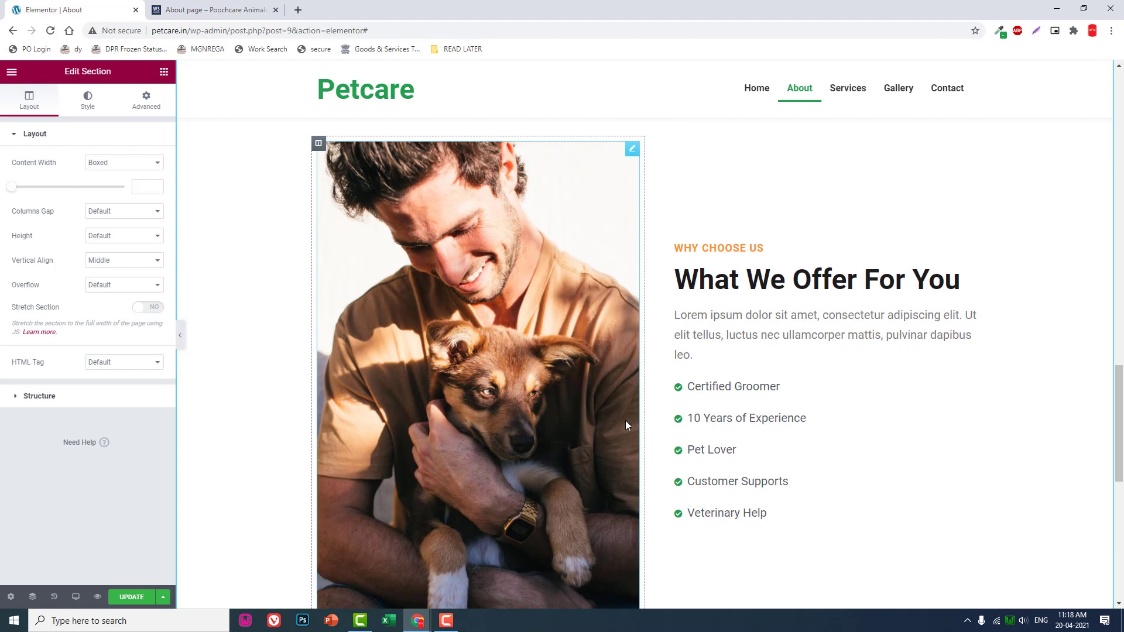
left_click(194, 9)
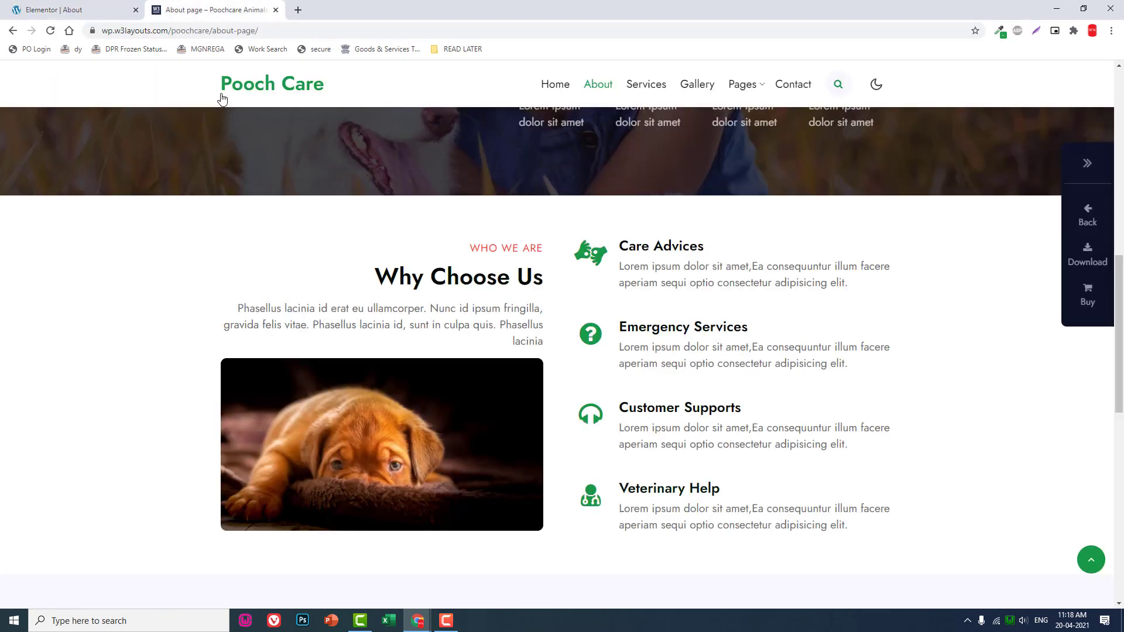
left_click(86, 8)
scroll(627, 251, "down", 1)
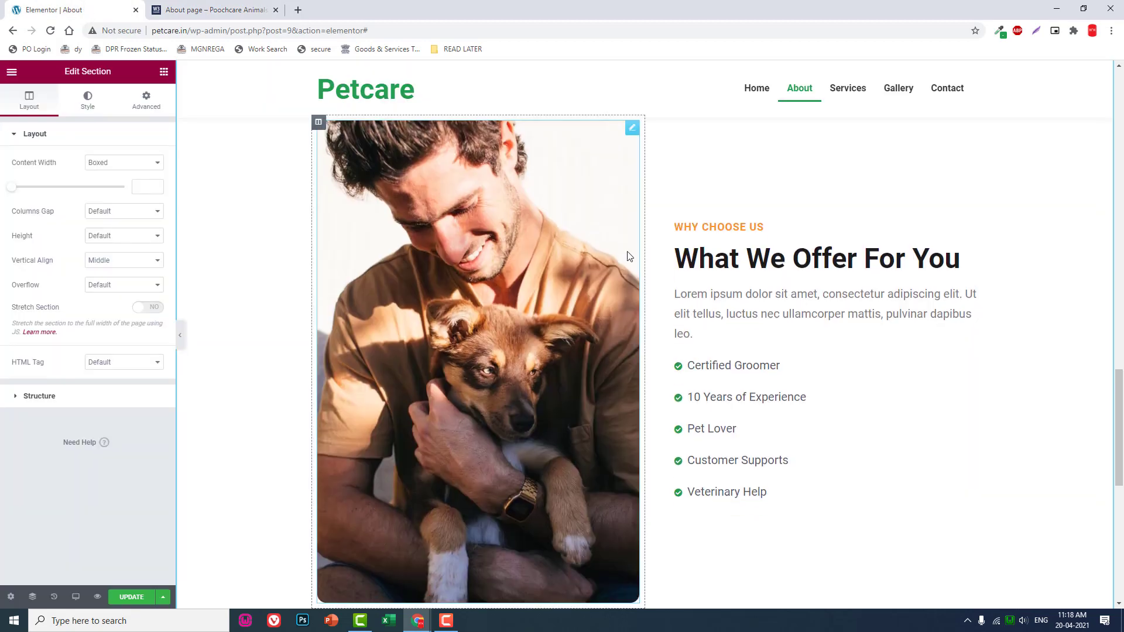
scroll(627, 251, "up", 1)
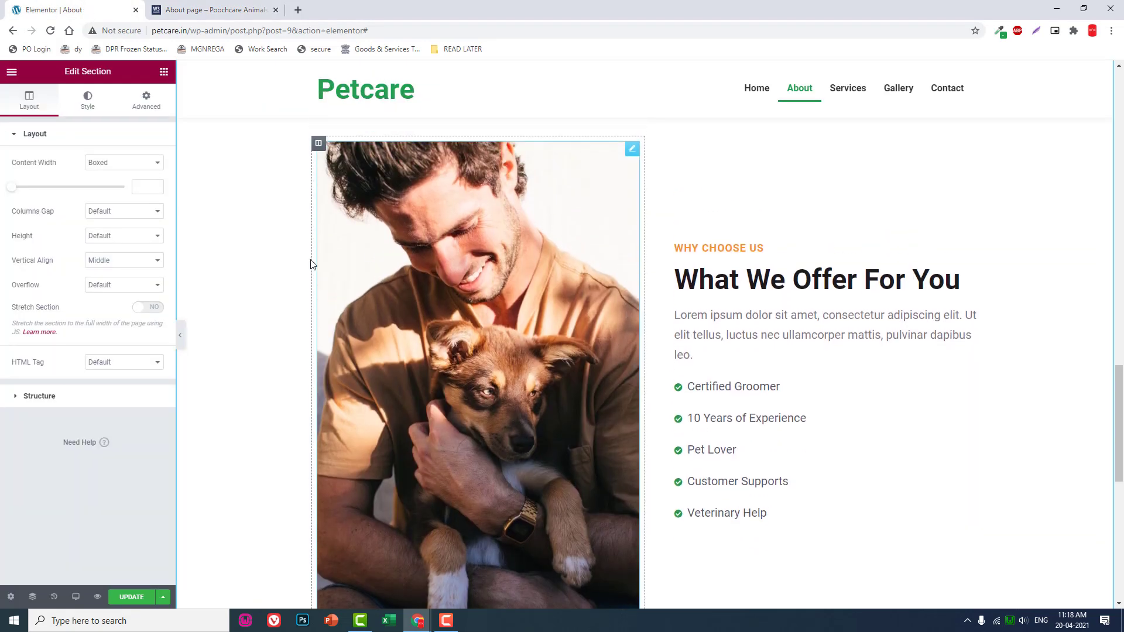
Preview the man-and-dog photo section full width, then recheck it against the demo.
left_click(183, 336)
scroll(190, 323, "down", 2)
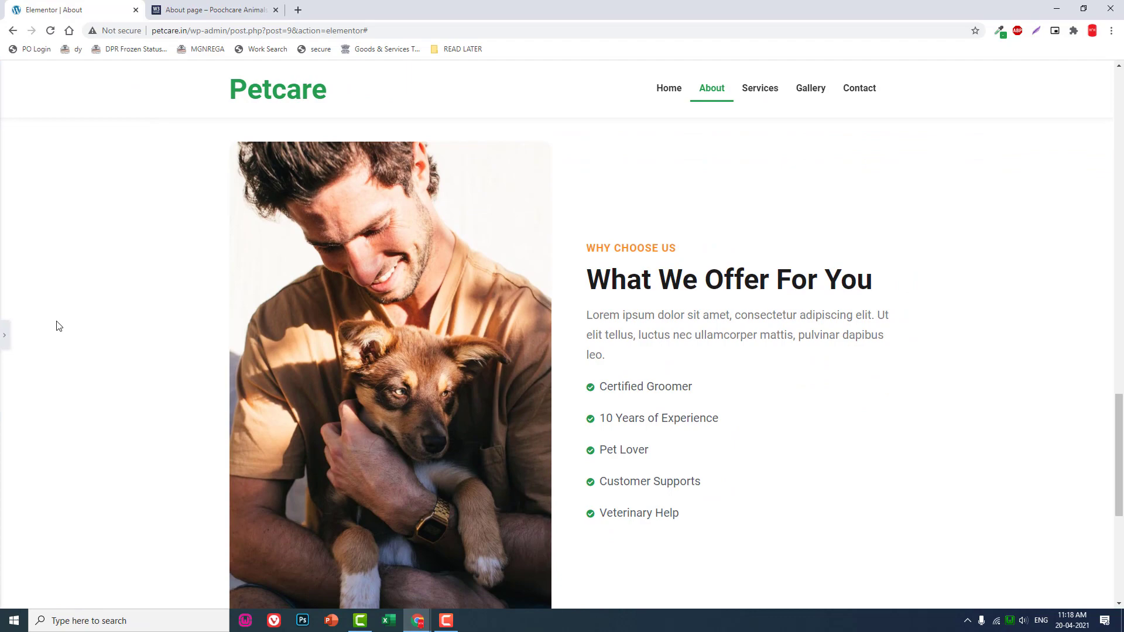
left_click(5, 333)
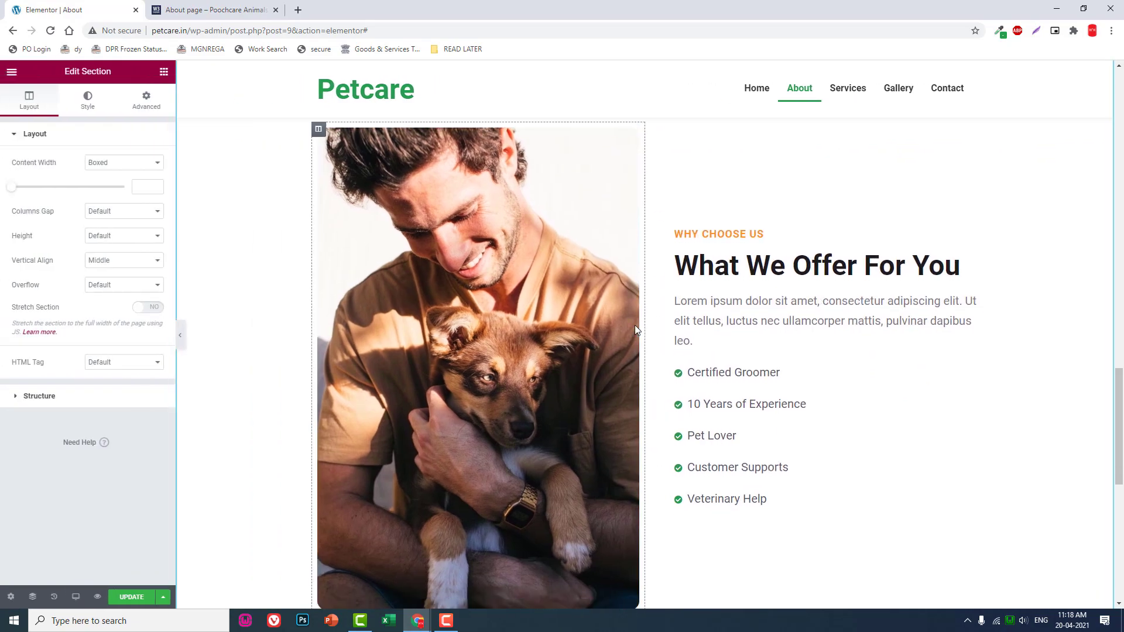
left_click(213, 9)
scroll(497, 199, "down", 2)
scroll(543, 205, "down", 5)
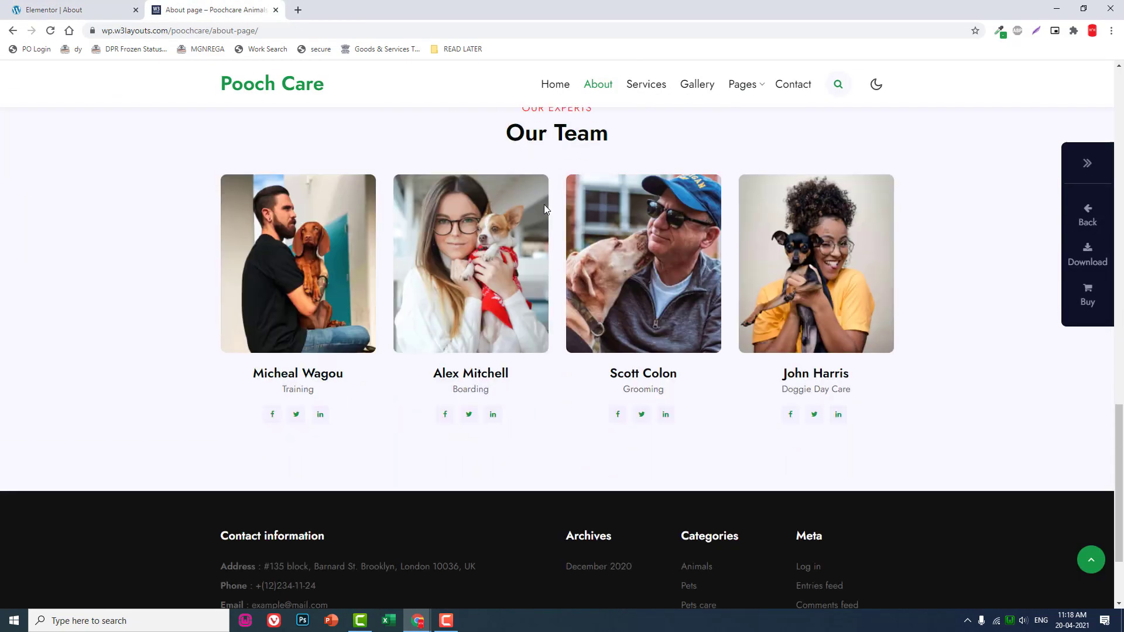
left_click(59, 16)
scroll(542, 233, "up", 8)
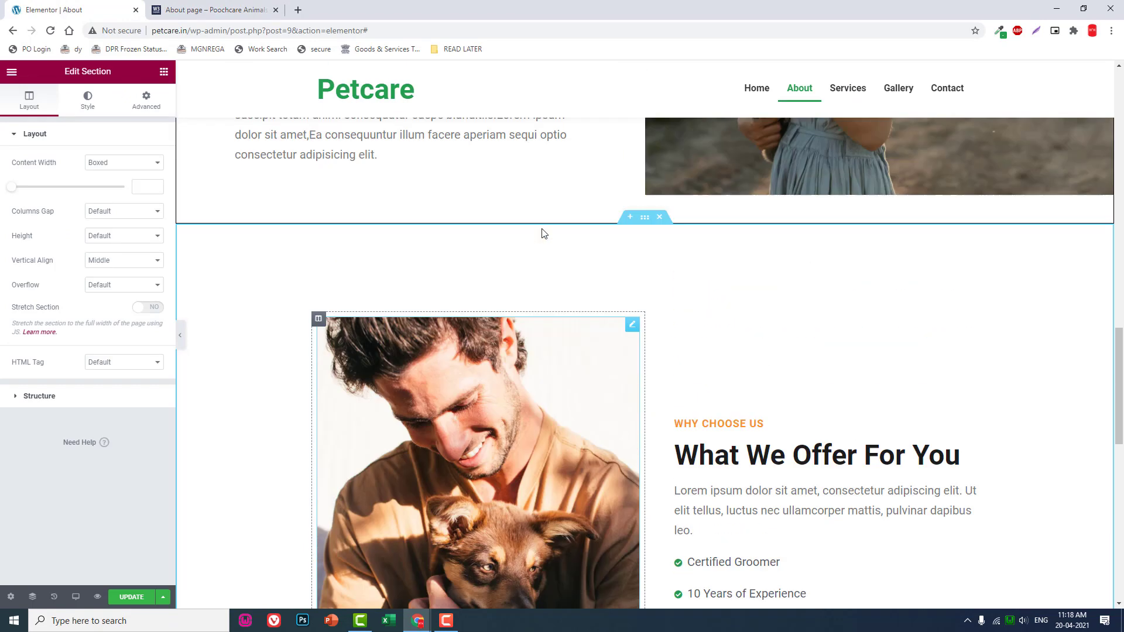
scroll(543, 233, "down", 4)
scroll(543, 233, "down", 1)
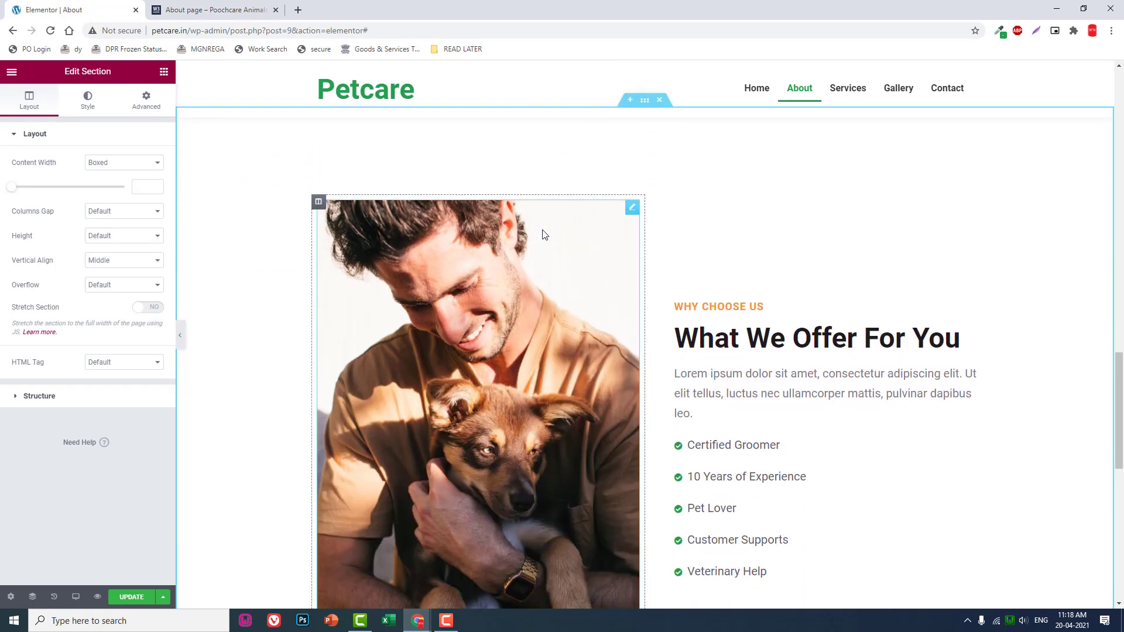
scroll(541, 231, "up", 1)
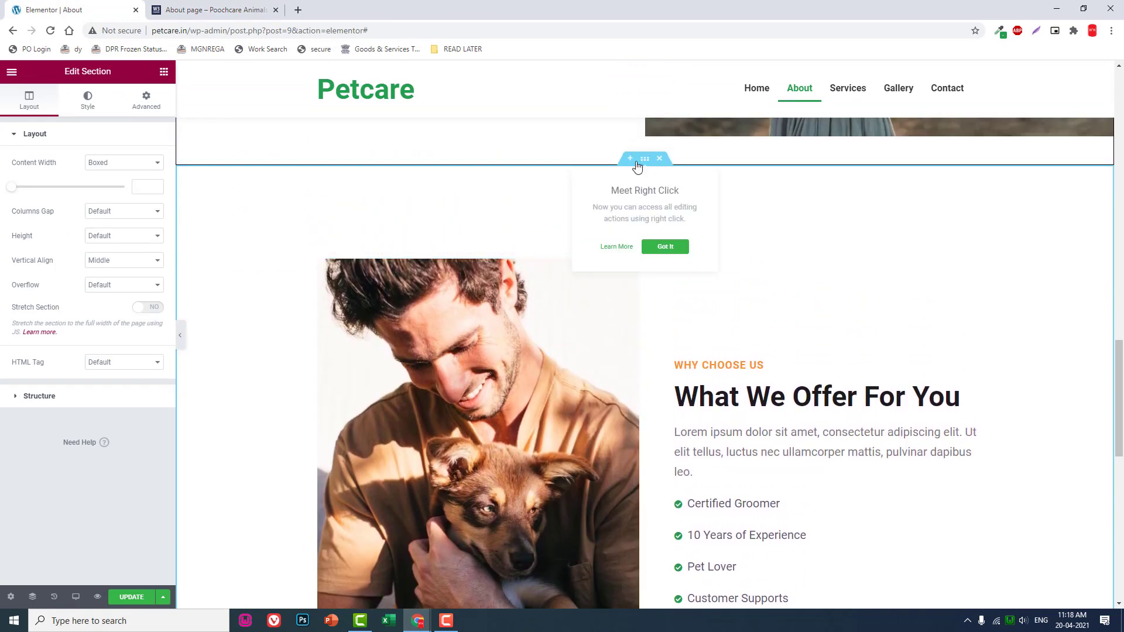
Give the What We Offer For You section a classic pale mint background, #D5F9F036.
left_click(88, 104)
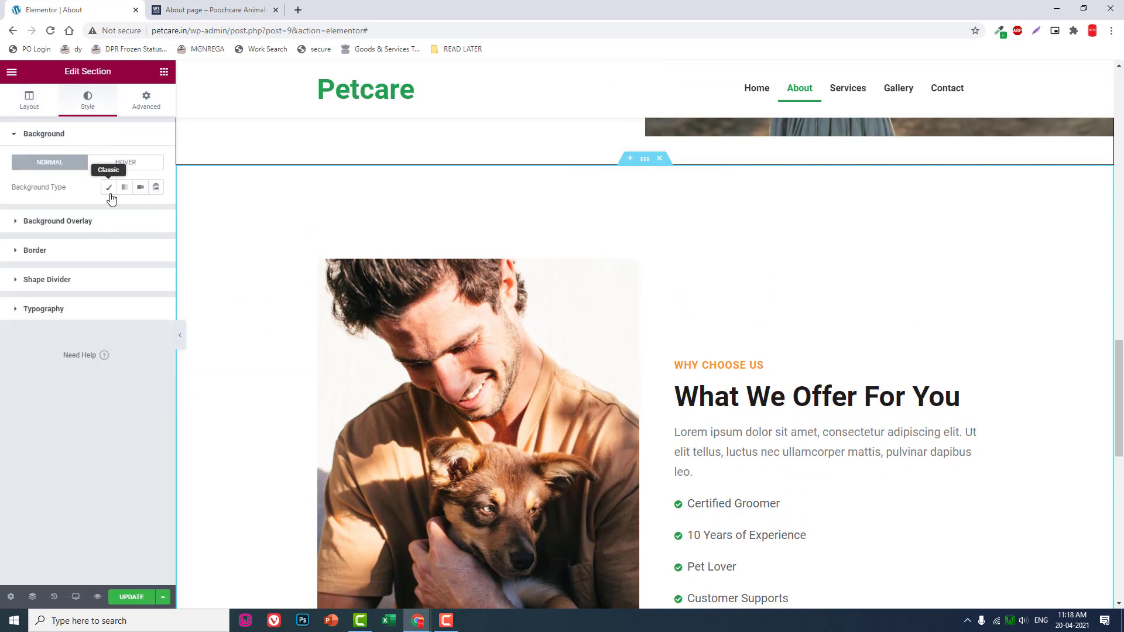
left_click(108, 188)
left_click(155, 212)
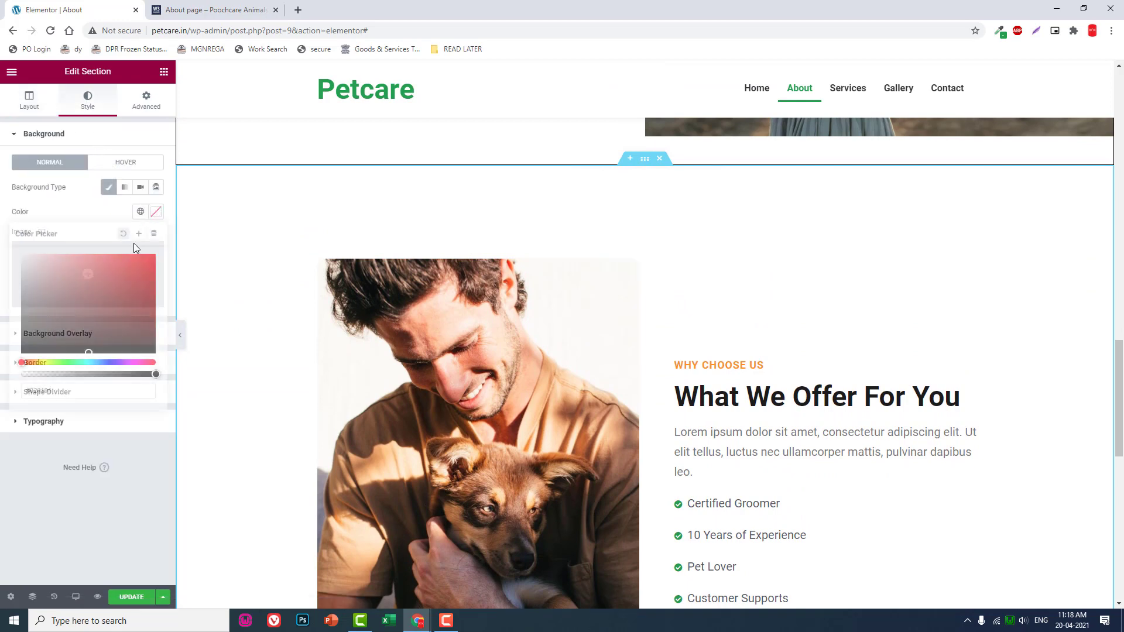
left_click(82, 362)
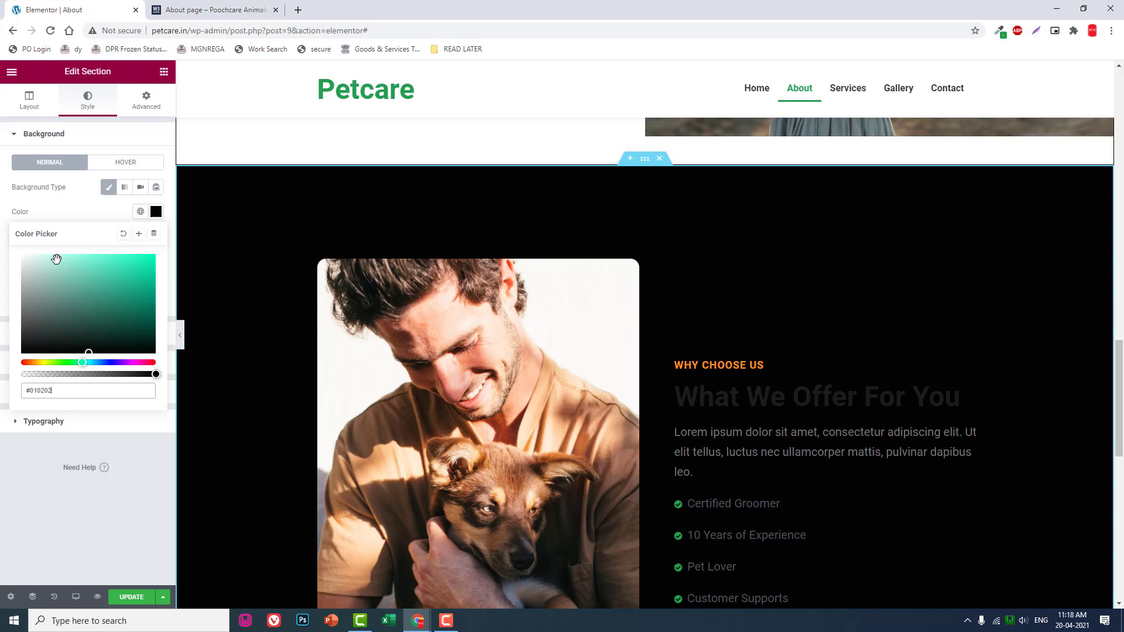
left_click_drag(55, 255, 40, 257)
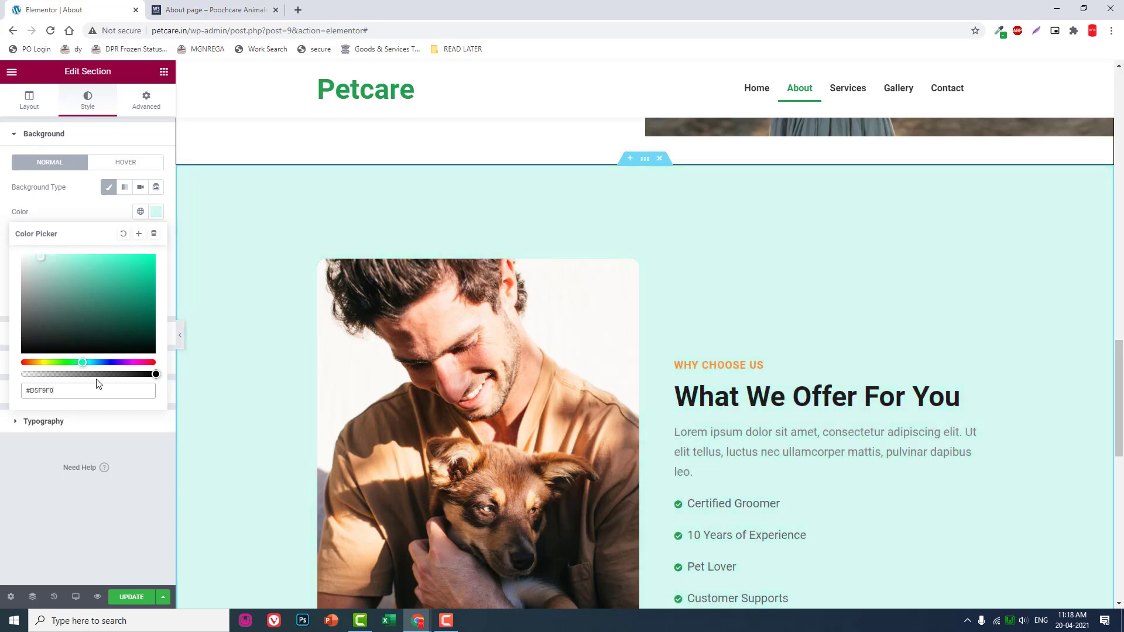
left_click_drag(155, 374, 43, 374)
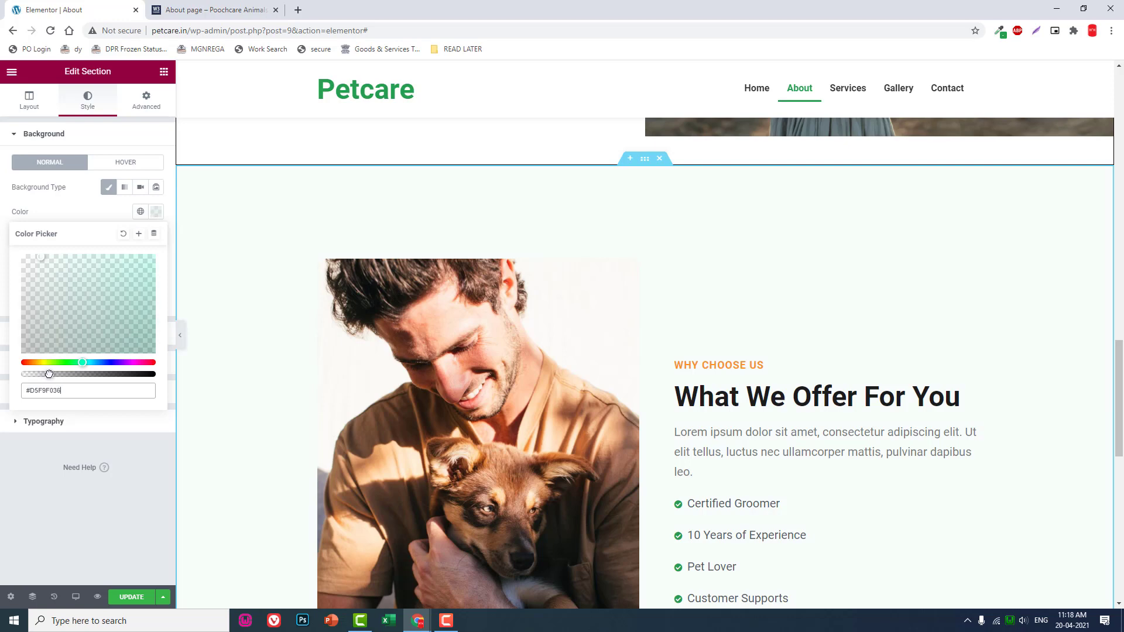
left_click(50, 480)
scroll(799, 382, "down", 8)
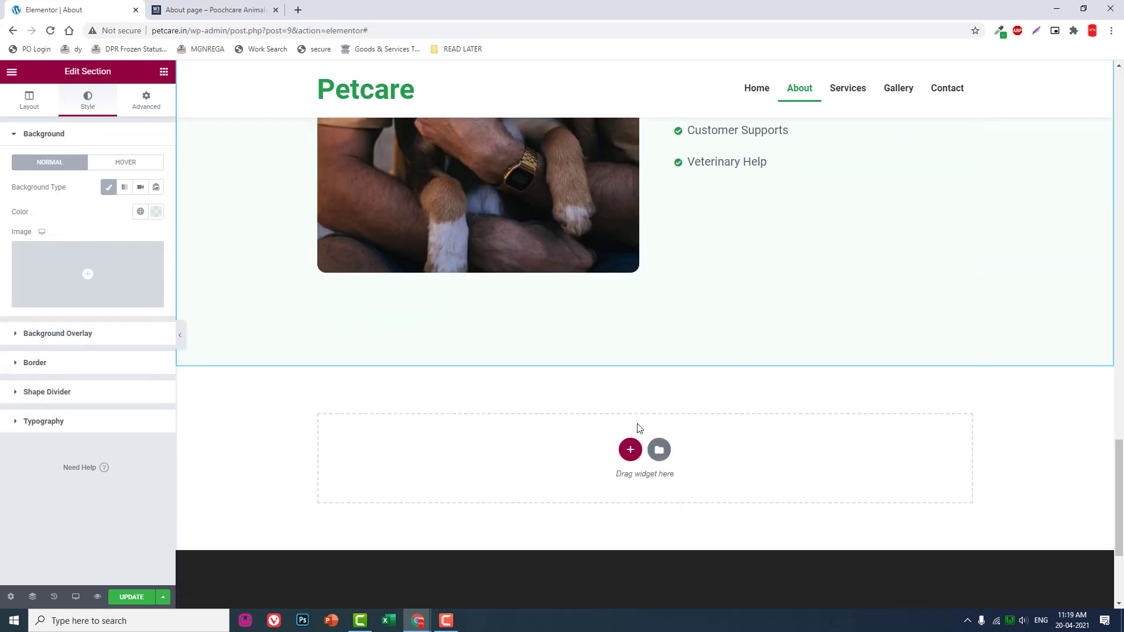
Check the demo's Our Team section, then return to the Elementor editor.
left_click(212, 10)
scroll(588, 362, "up", 2)
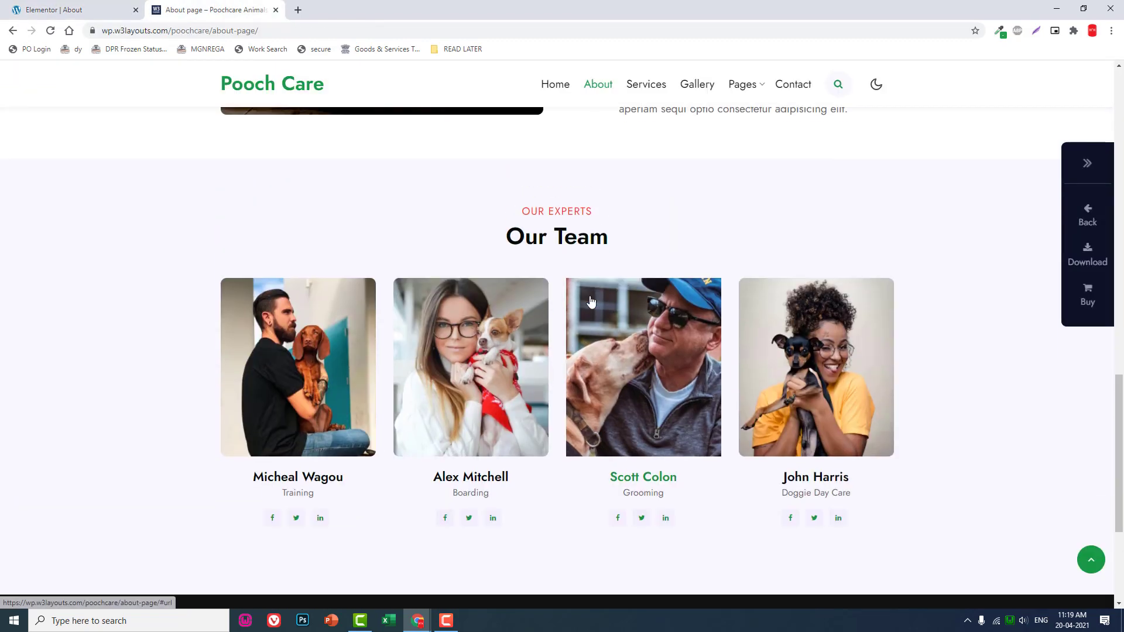
key("ctrl+shift+Tab")
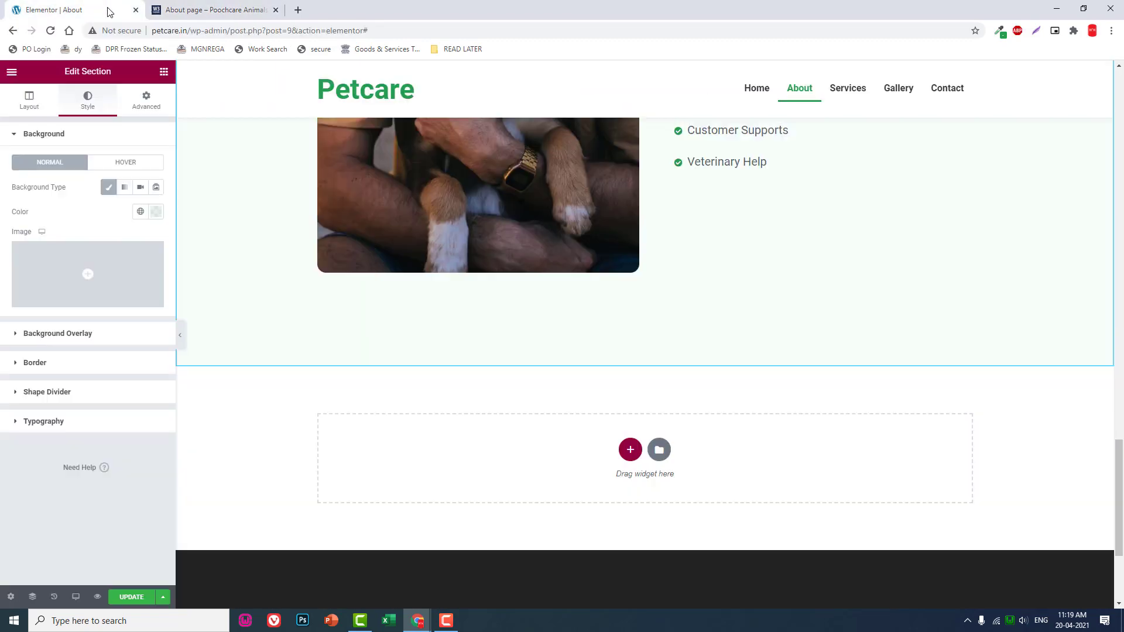
scroll(593, 262, "up", 5)
scroll(600, 269, "down", 10)
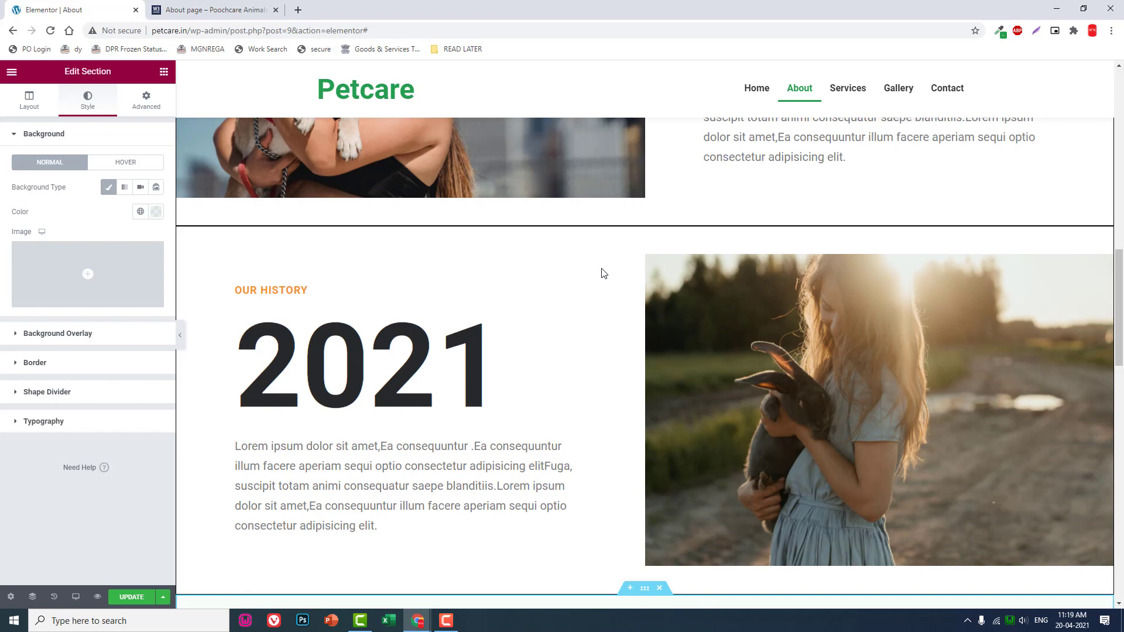
scroll(603, 273, "up", 5)
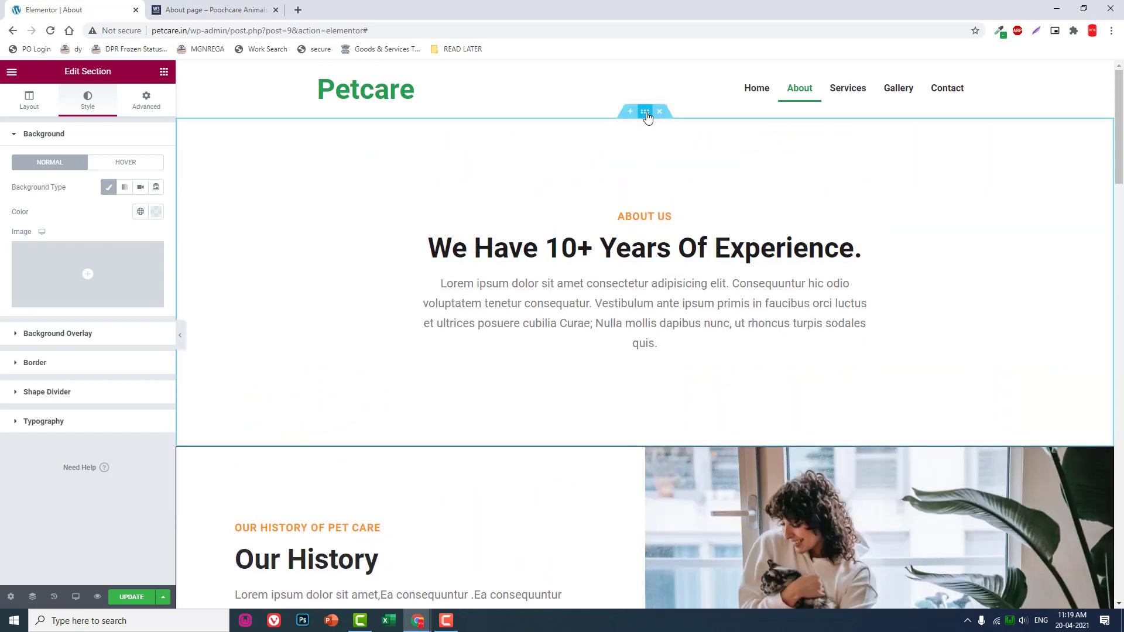
Copy the About Us 'We Have 10+ Years Of Experience' section and paste it above the empty area.
right_click(645, 112)
left_click(686, 166)
scroll(654, 281, "down", 10)
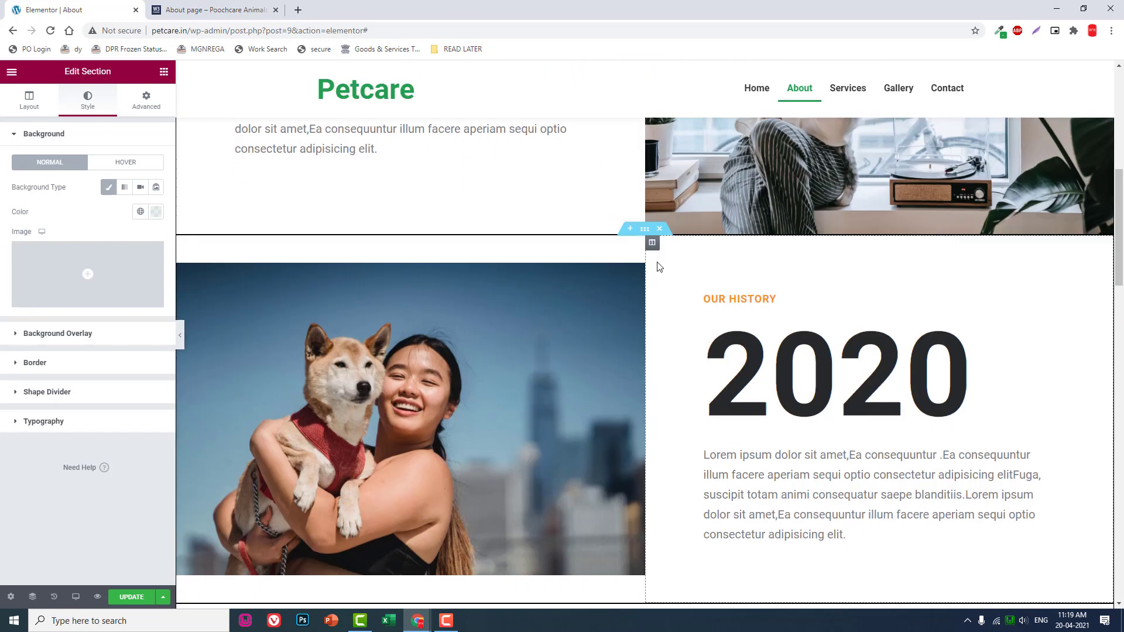
scroll(654, 300, "down", 5)
right_click(778, 242)
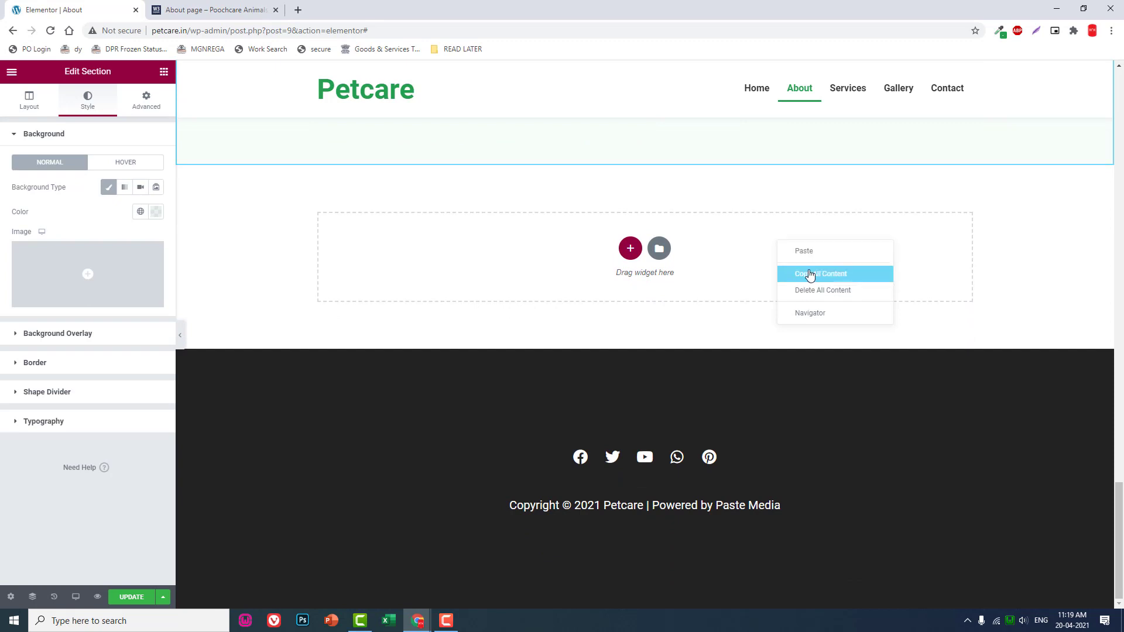
left_click(819, 252)
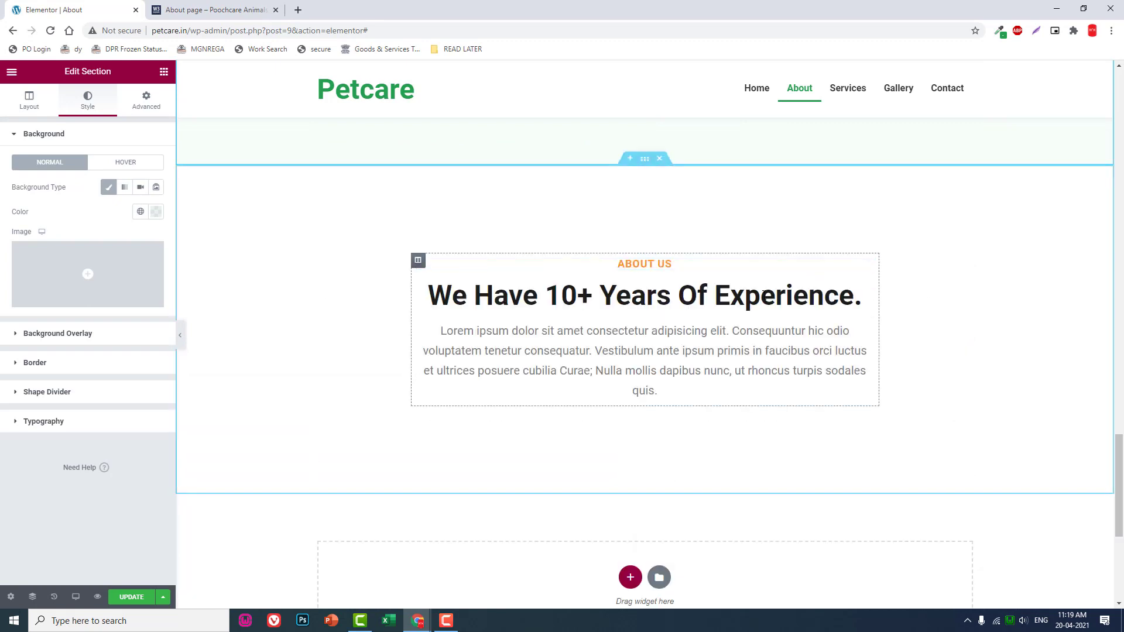
left_click(195, 9)
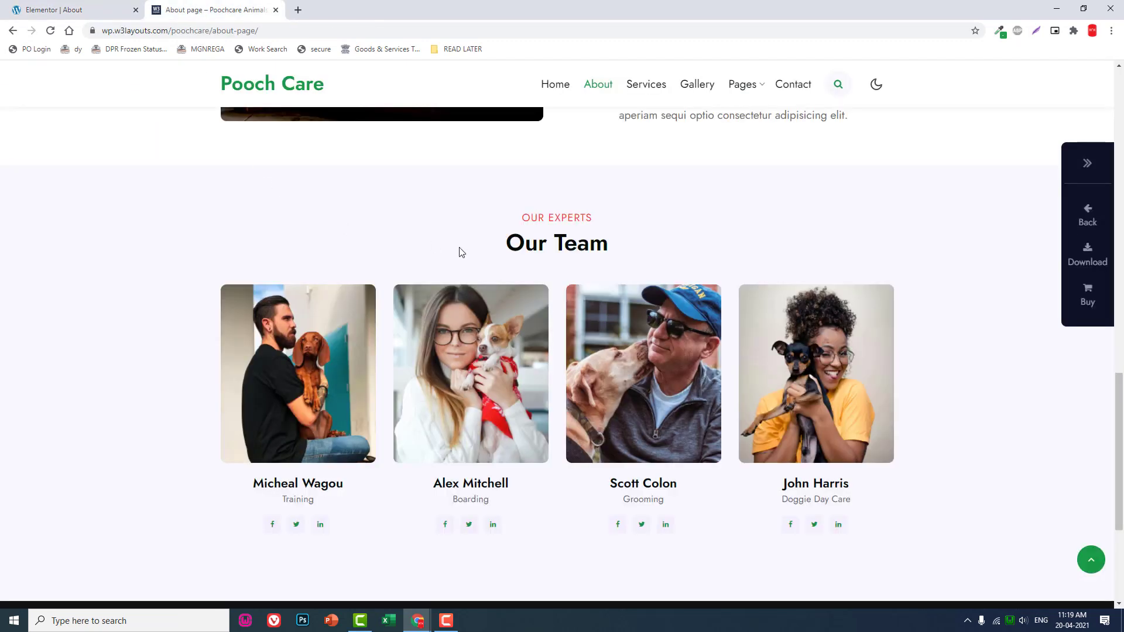
left_click(130, 17)
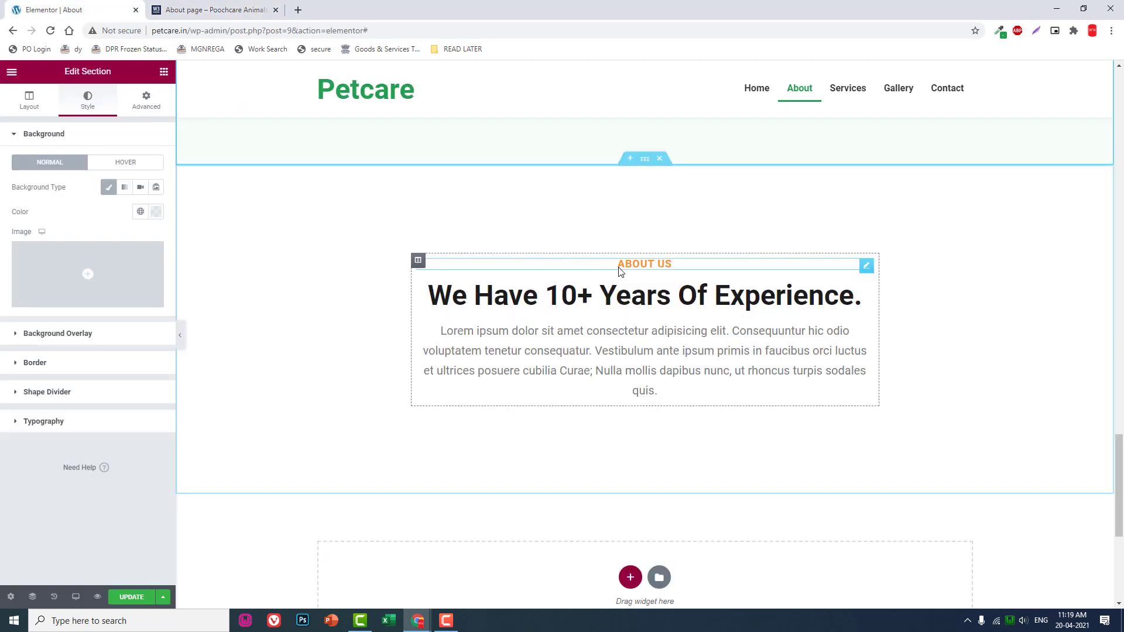
left_click(33, 111)
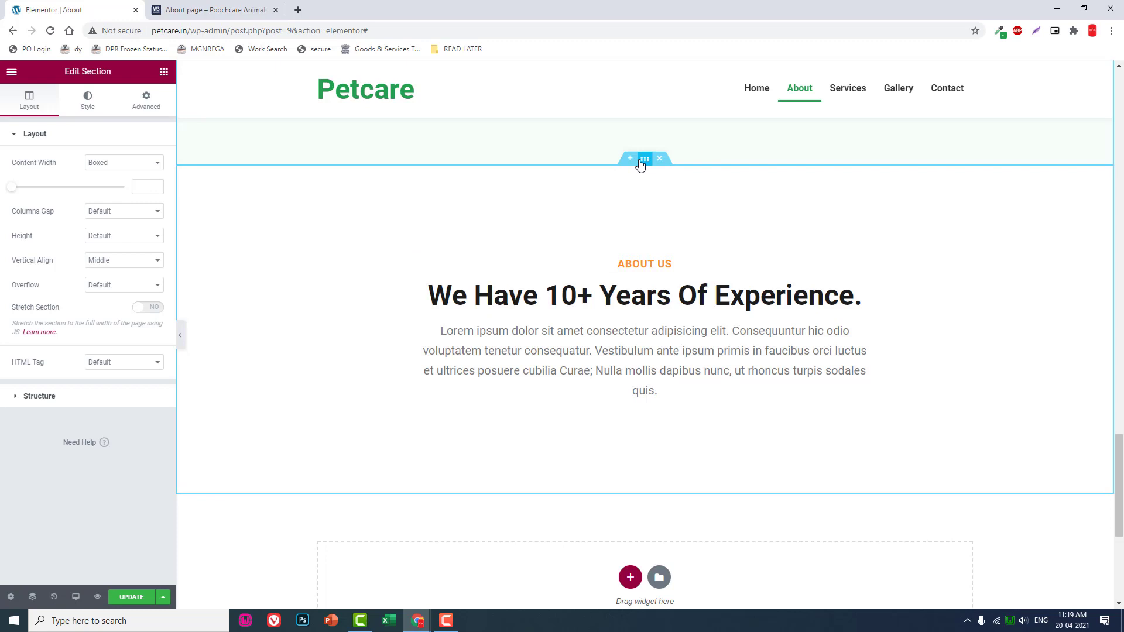
Set the pasted section's content width to Boxed at 1600.
left_click(644, 158)
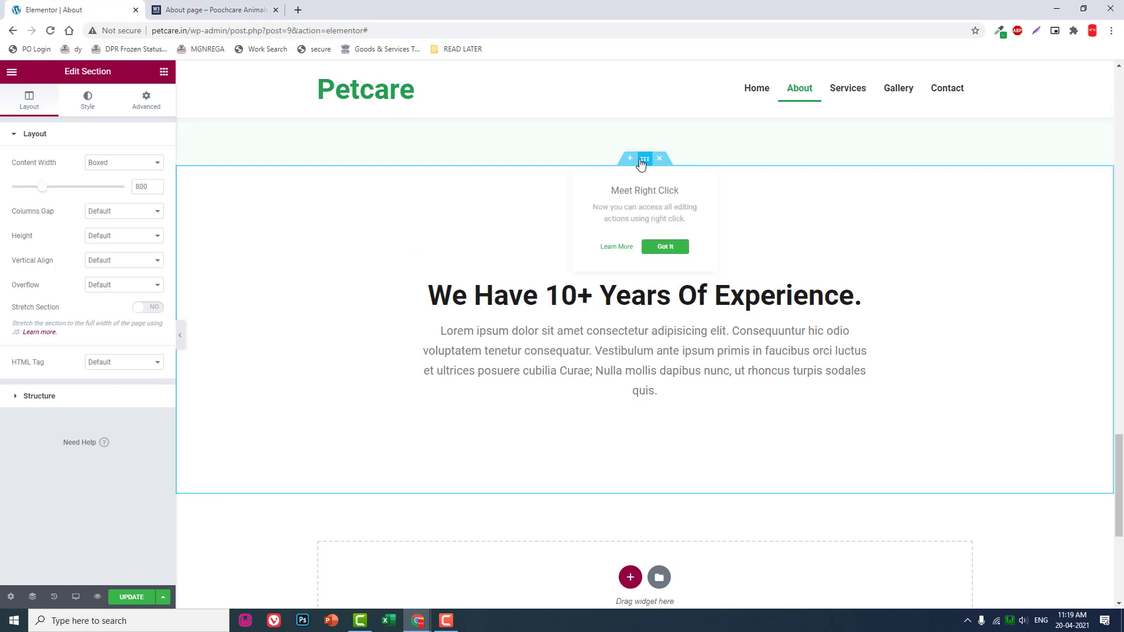
left_click(138, 169)
left_click(132, 183)
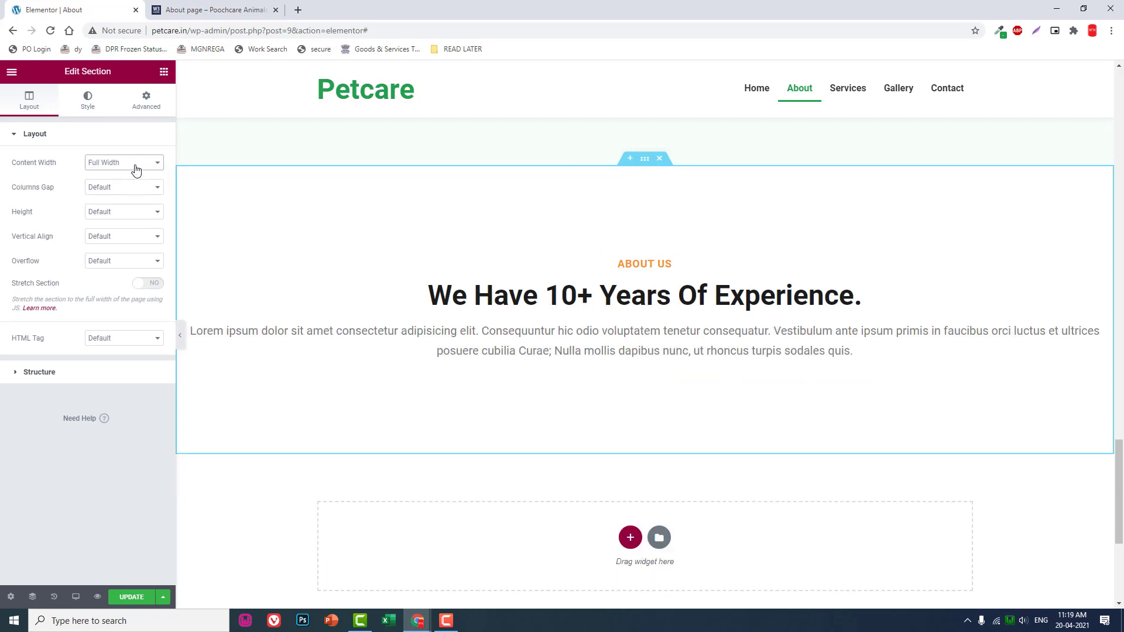
left_click(133, 166)
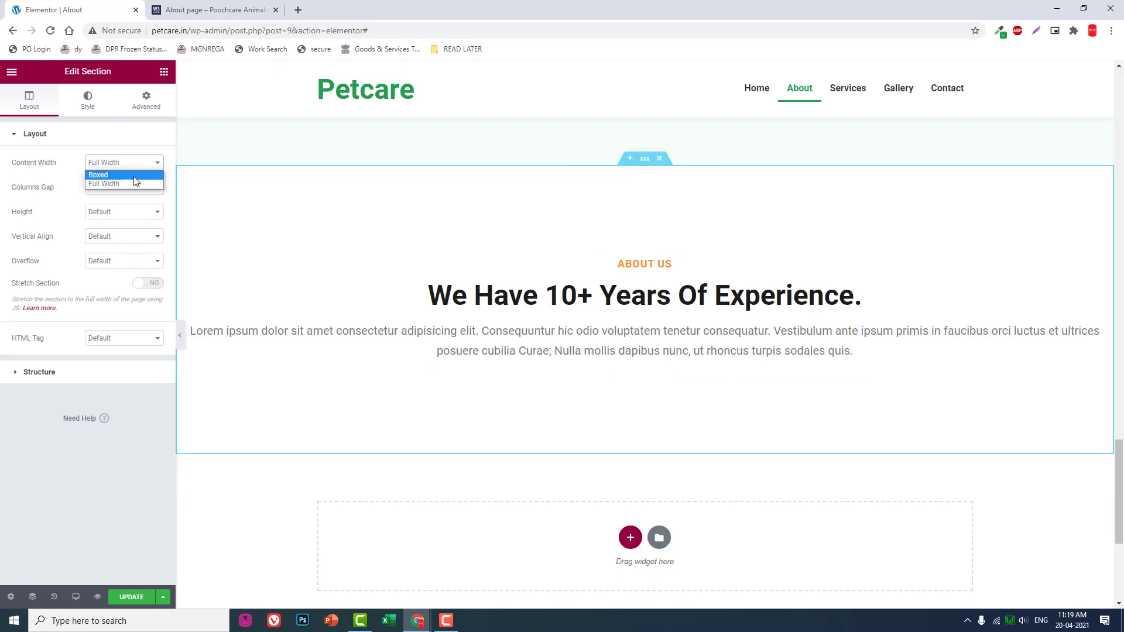
left_click(126, 174)
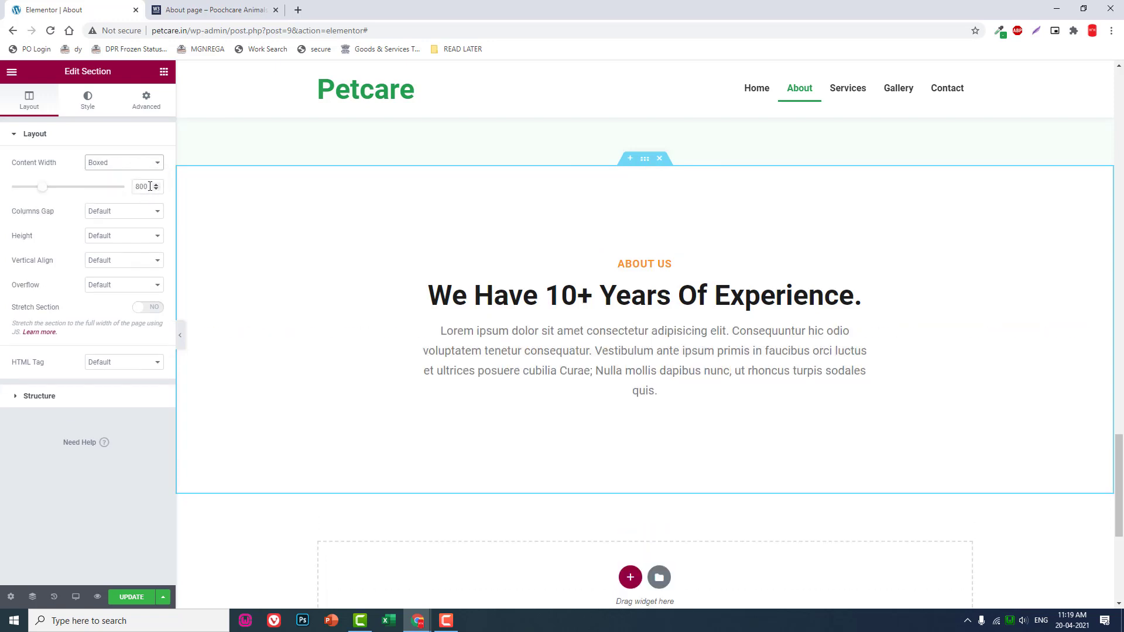
left_click_drag(41, 192, 136, 188)
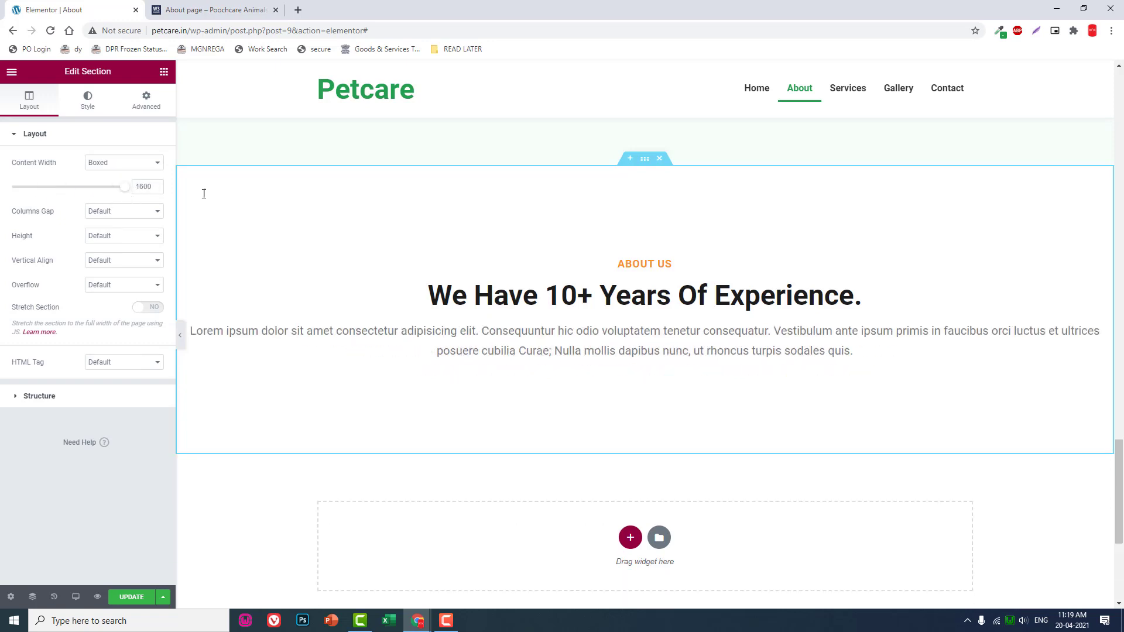
left_click(662, 263)
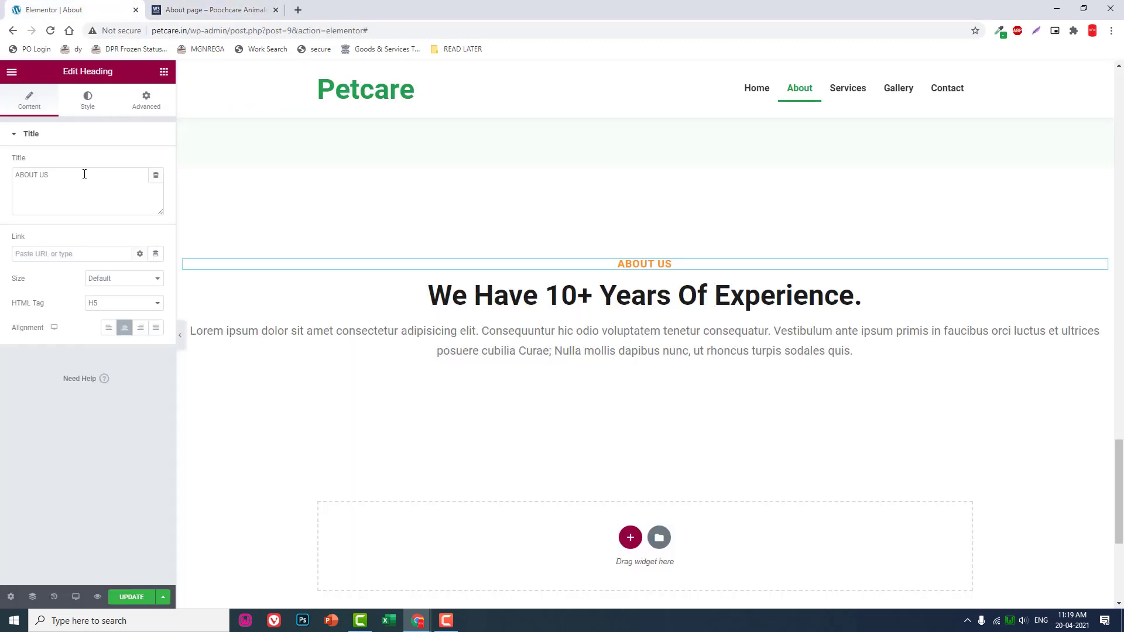
Retitle the section headings to 'OUR EXPERTS' and 'Our Team'.
left_click_drag(84, 174, 20, 141)
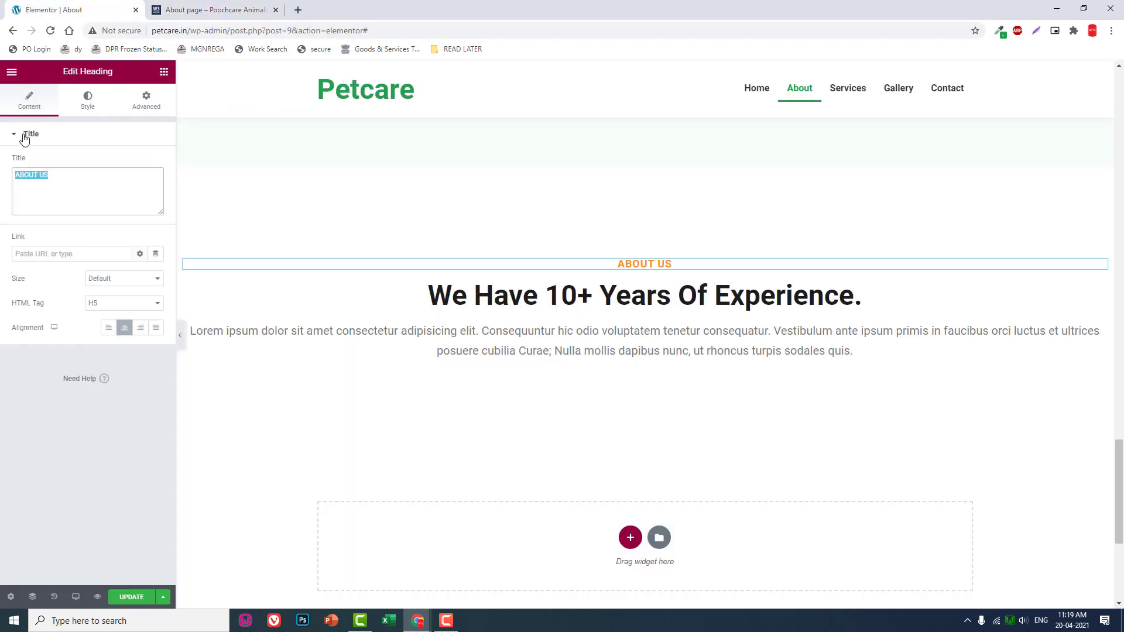
type("OUR EXPERTS")
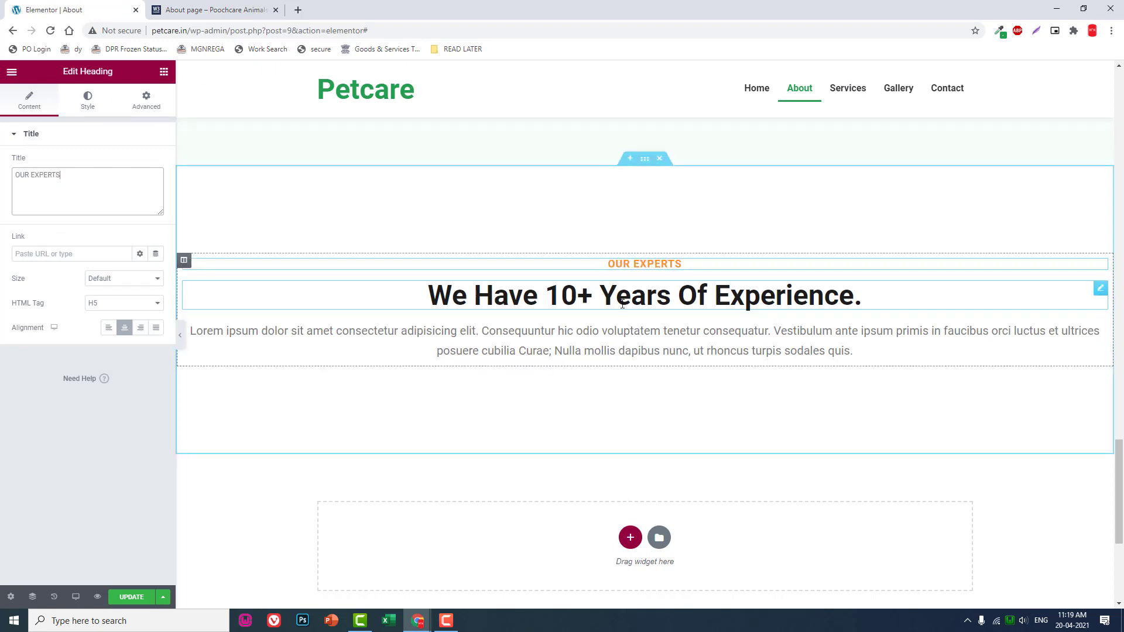
left_click(462, 297)
left_click_drag(137, 182, 34, 169)
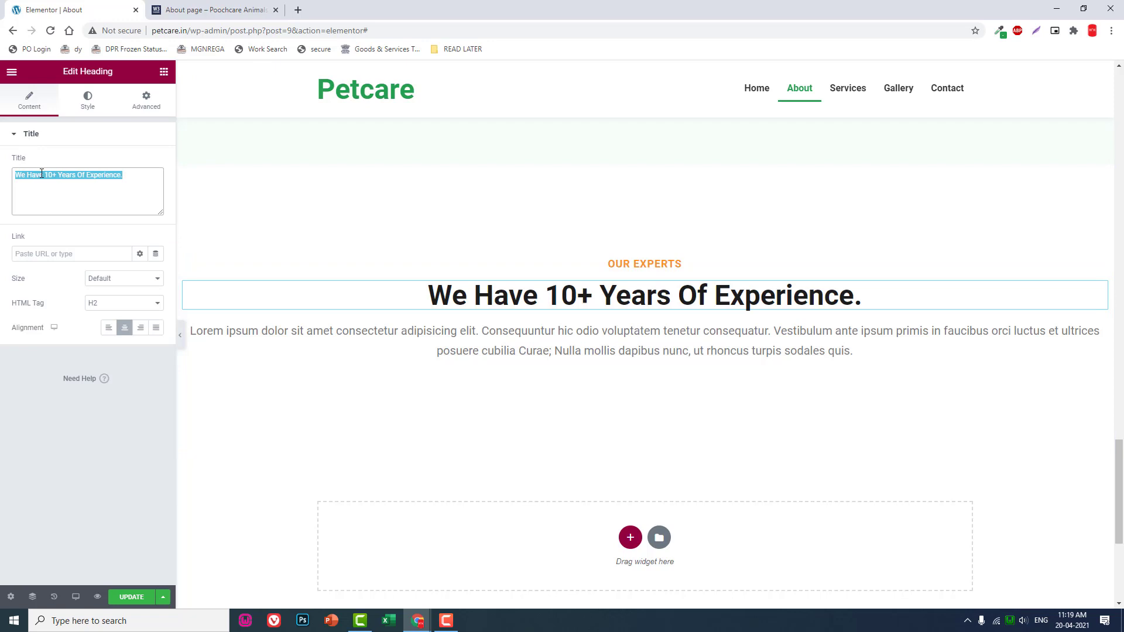
type("Our Team")
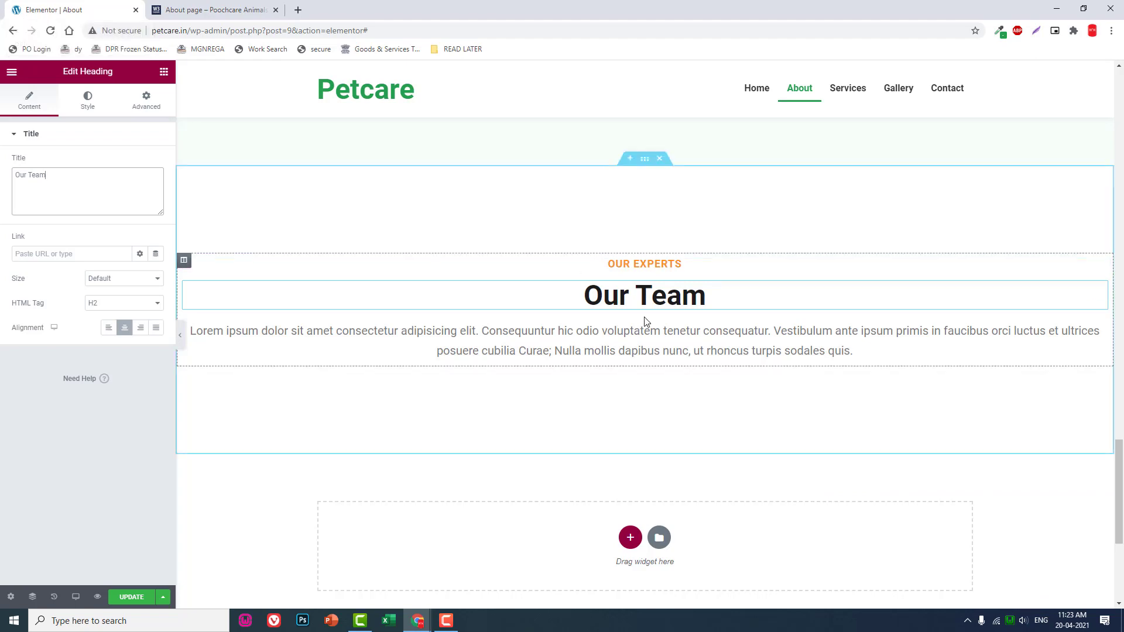
Compare the section with the reference Our Team layout and bring up the lorem paragraph's actions.
left_click(184, 6)
left_click(94, 8)
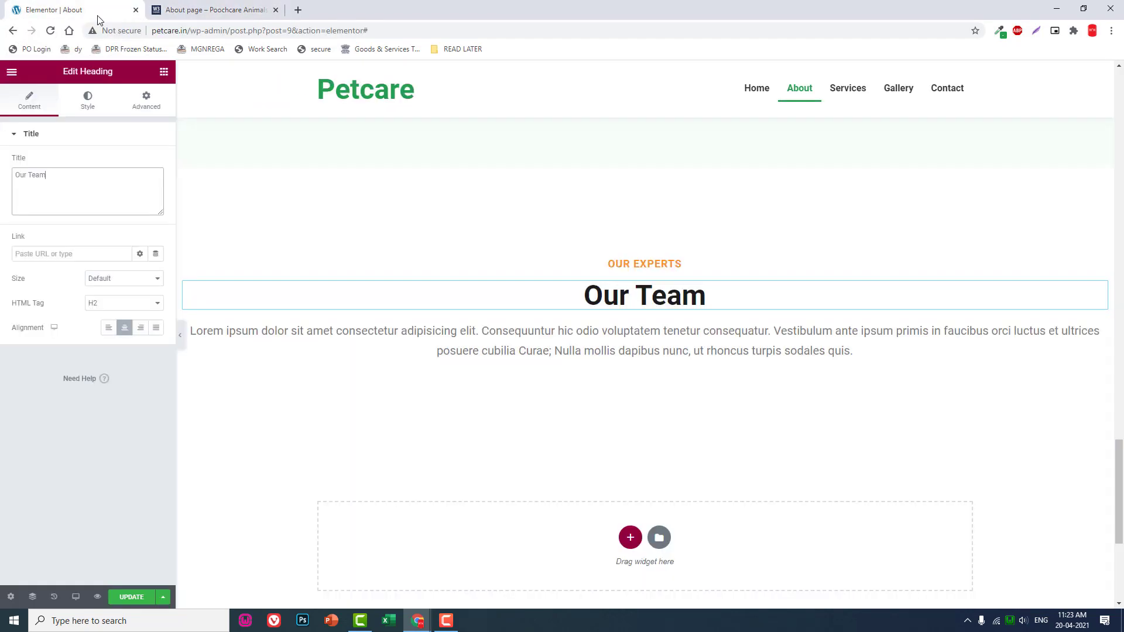
left_click(187, 10)
left_click(73, 10)
right_click(1098, 338)
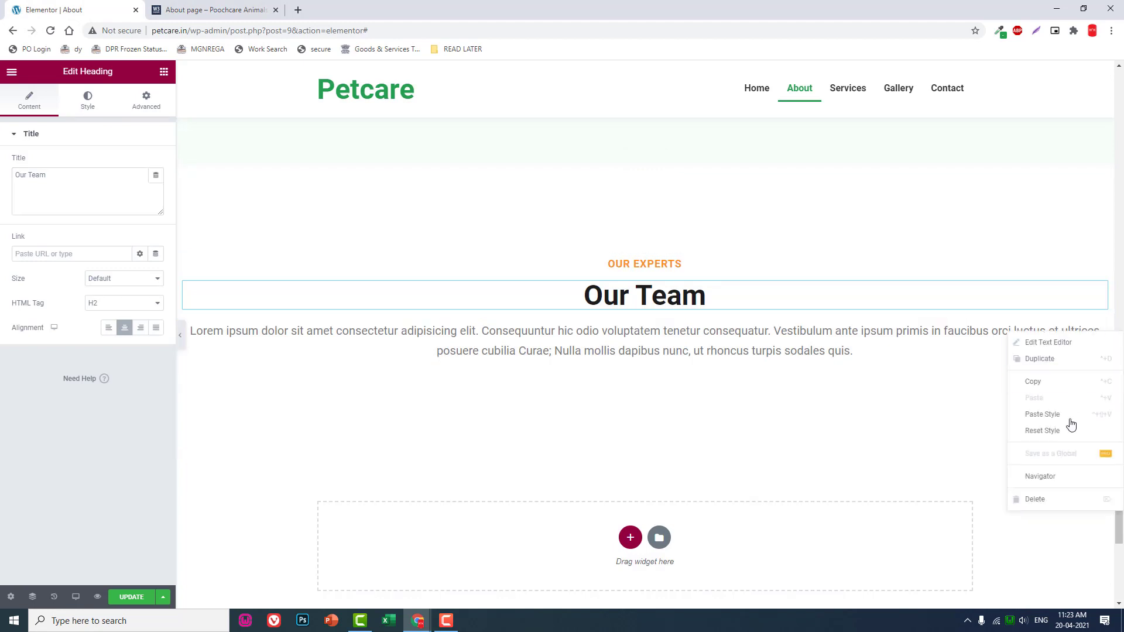
Delete the lorem ipsum paragraph and recheck the reference layout.
left_click(1043, 501)
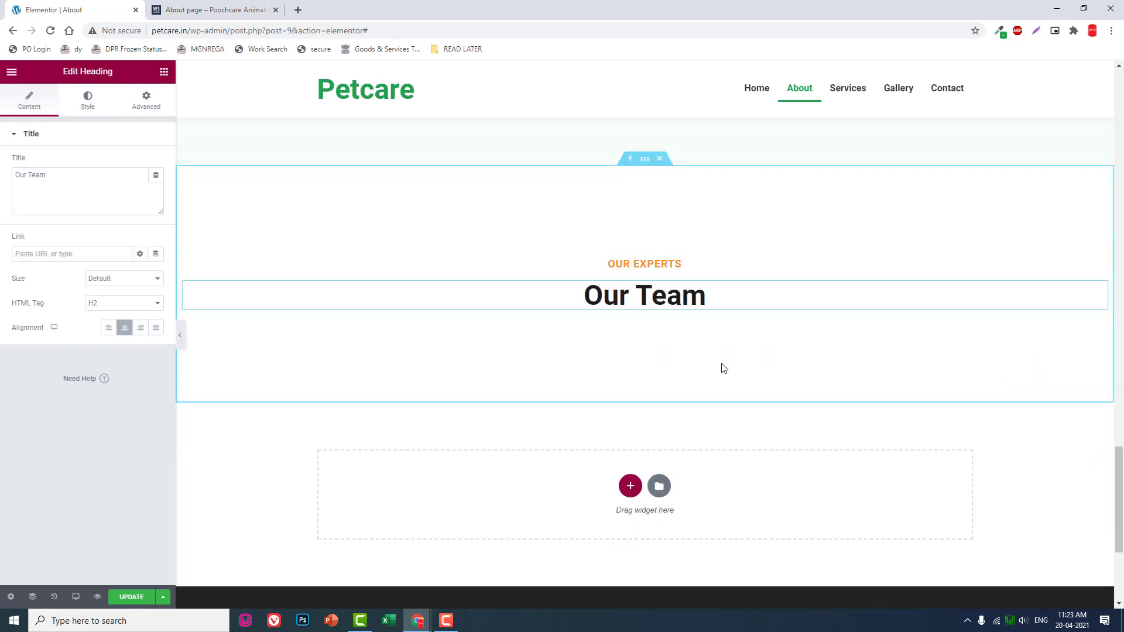
left_click(178, 4)
left_click(51, 4)
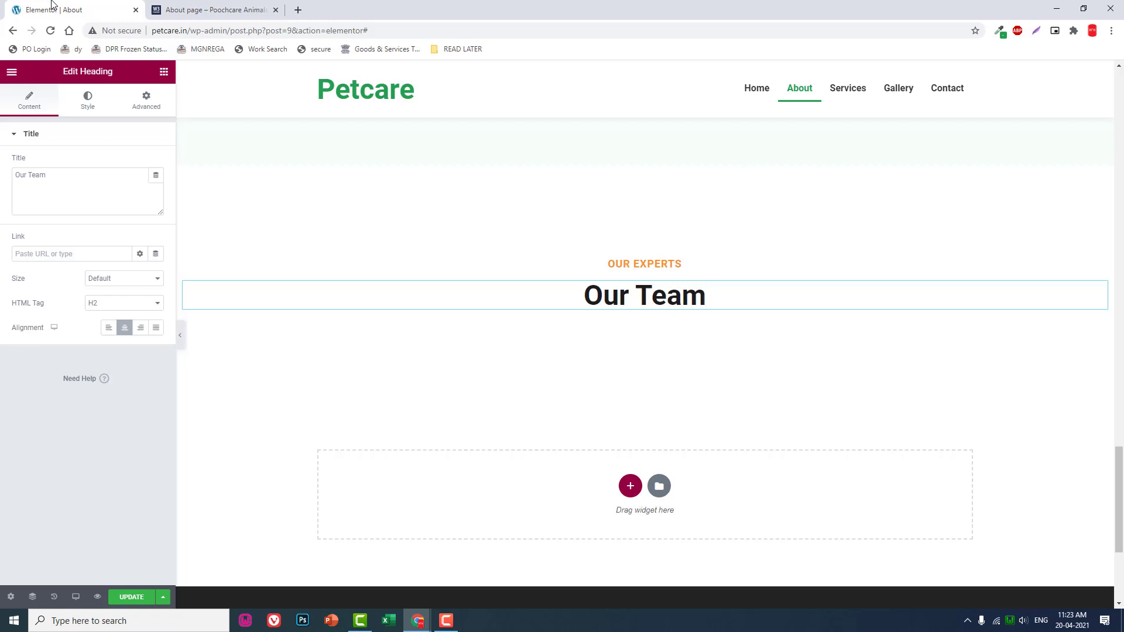
Add an inner section below the Our Team heading and expand it to four columns.
left_click(164, 72)
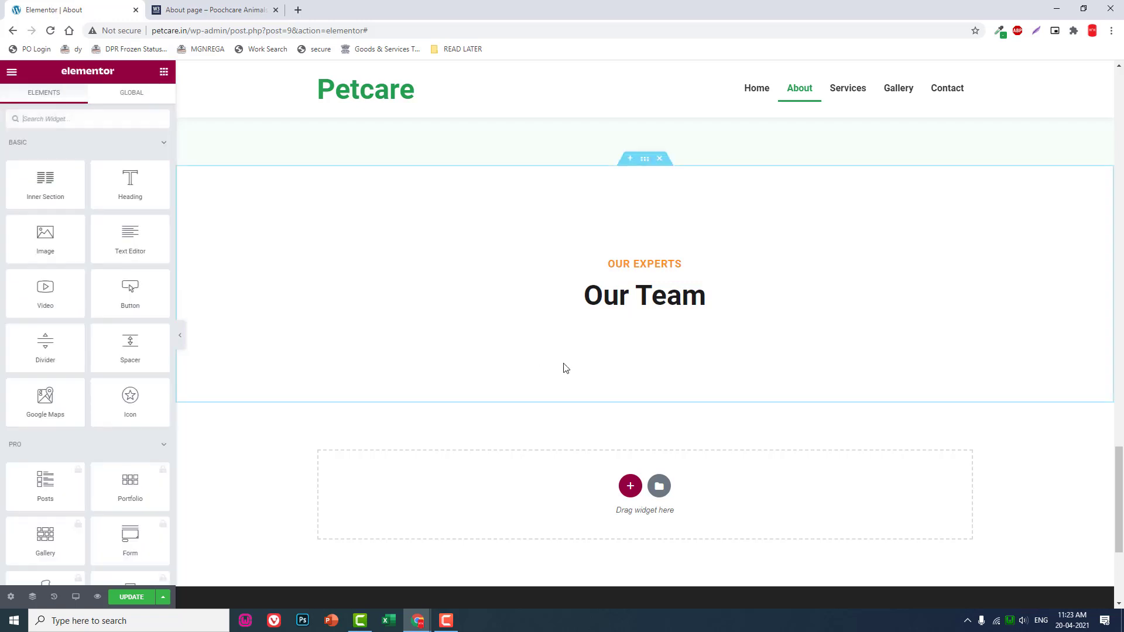
left_click_drag(39, 181, 699, 305)
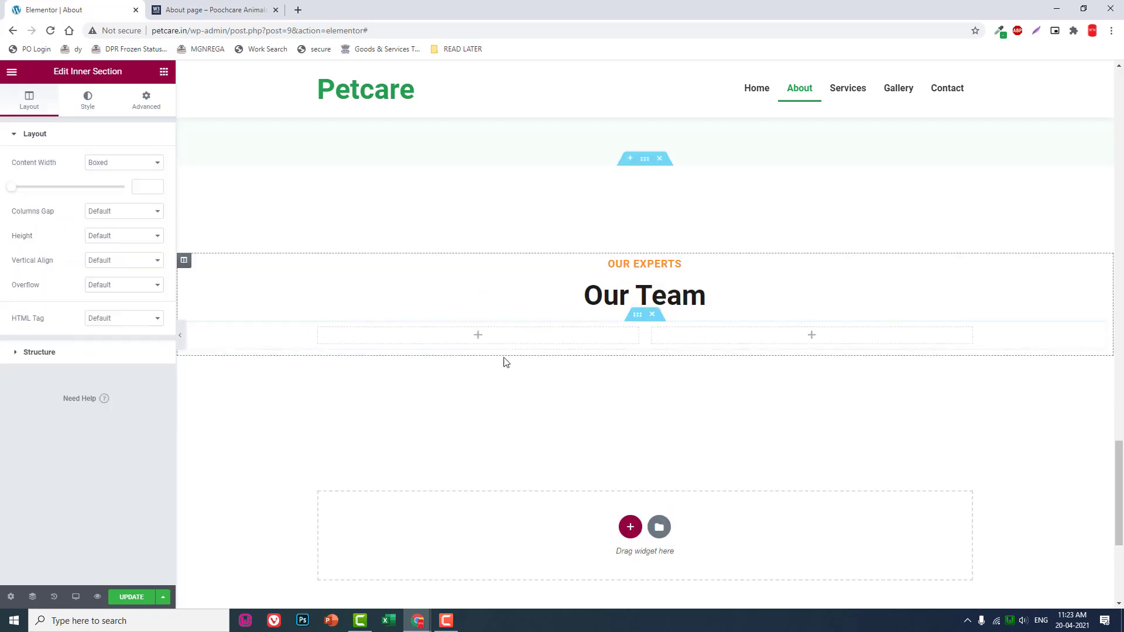
right_click(326, 331)
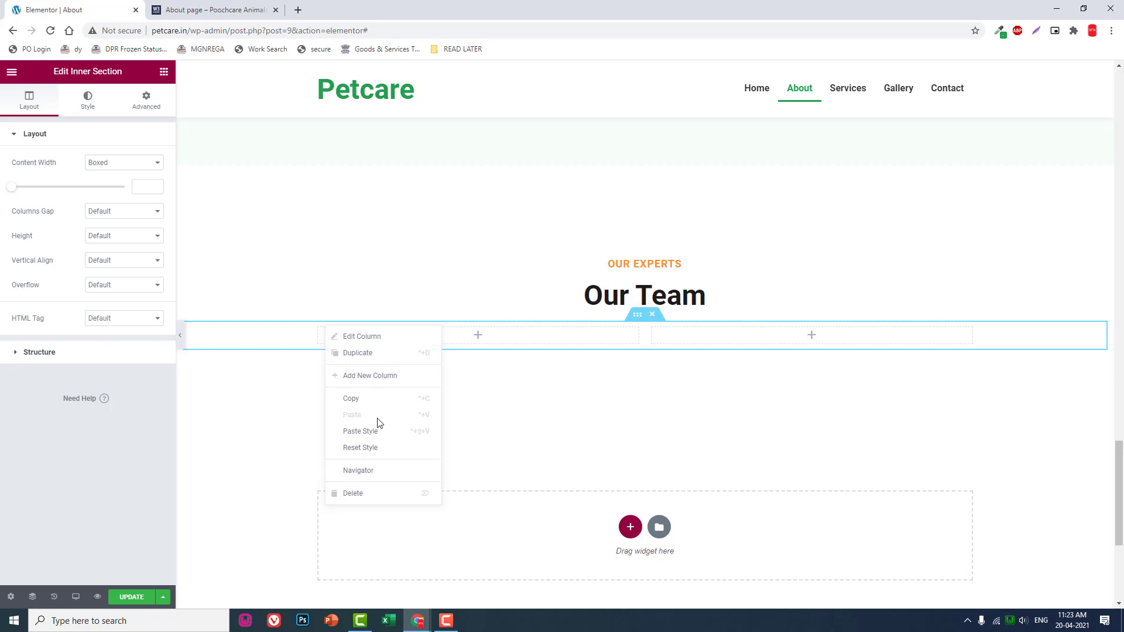
left_click(369, 375)
left_click(214, 10)
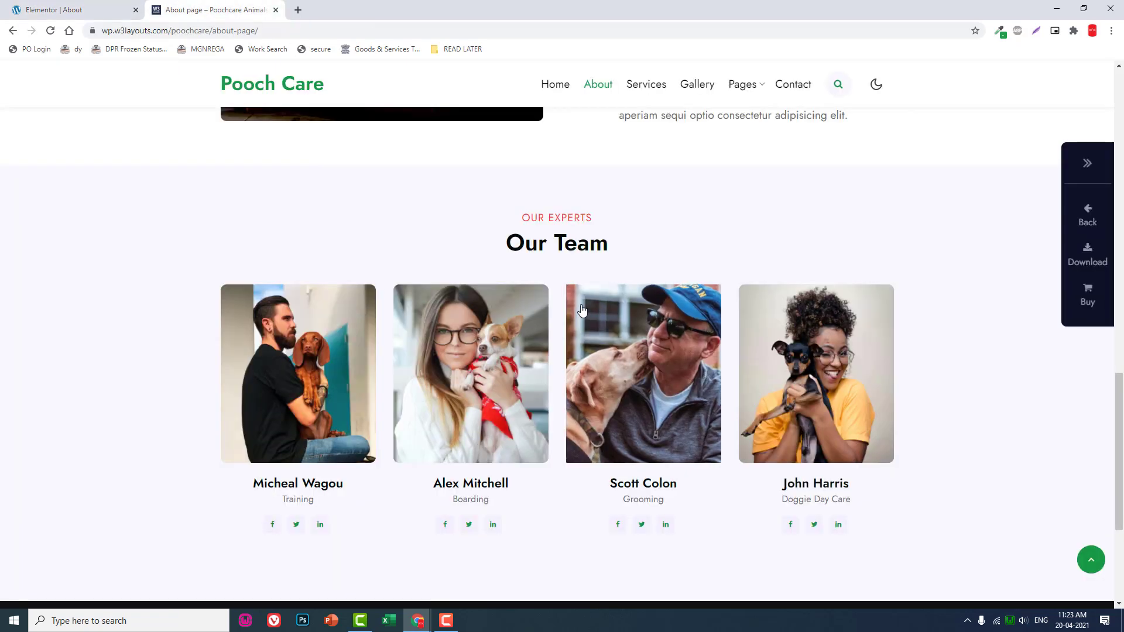
left_click(119, 7)
right_click(320, 331)
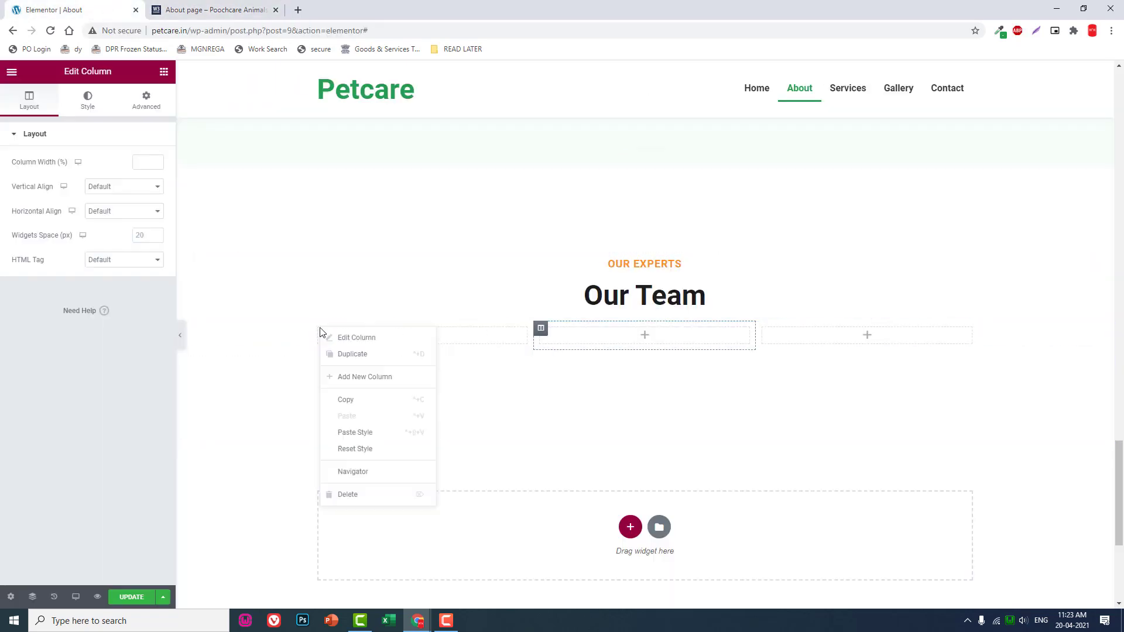
left_click(392, 377)
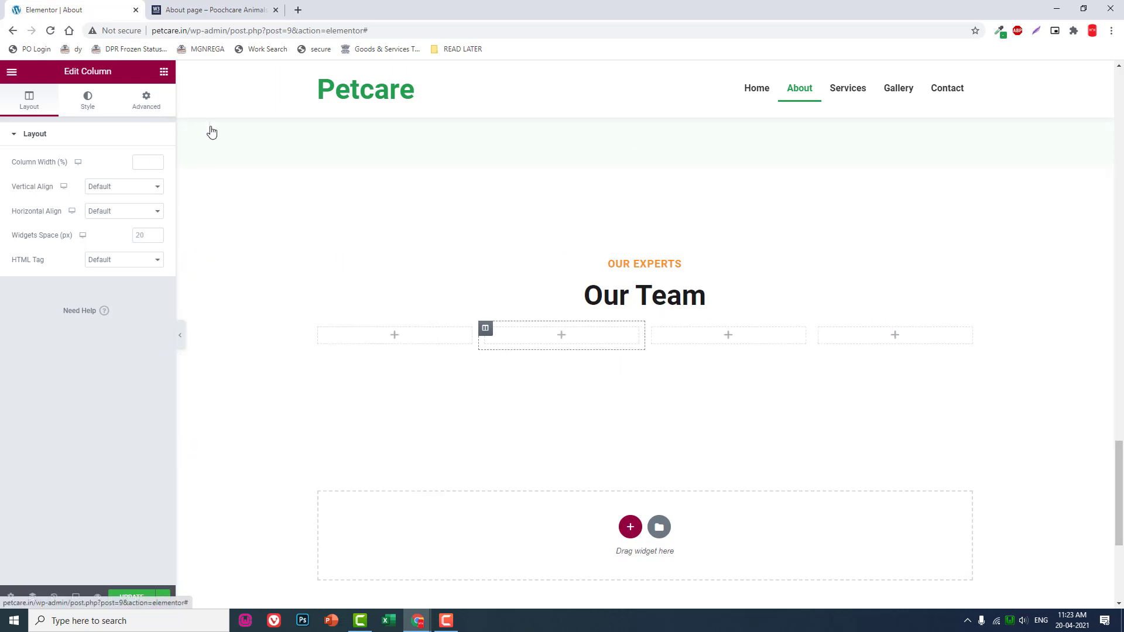
Place a Sina Team member widget in the first column.
left_click(164, 71)
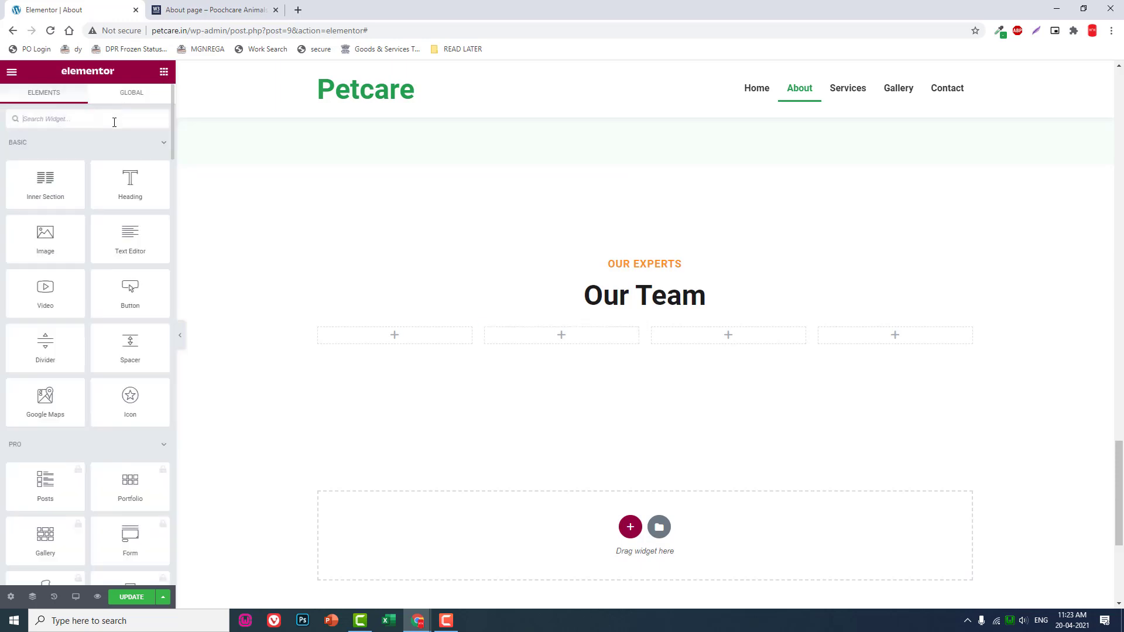
type("sina")
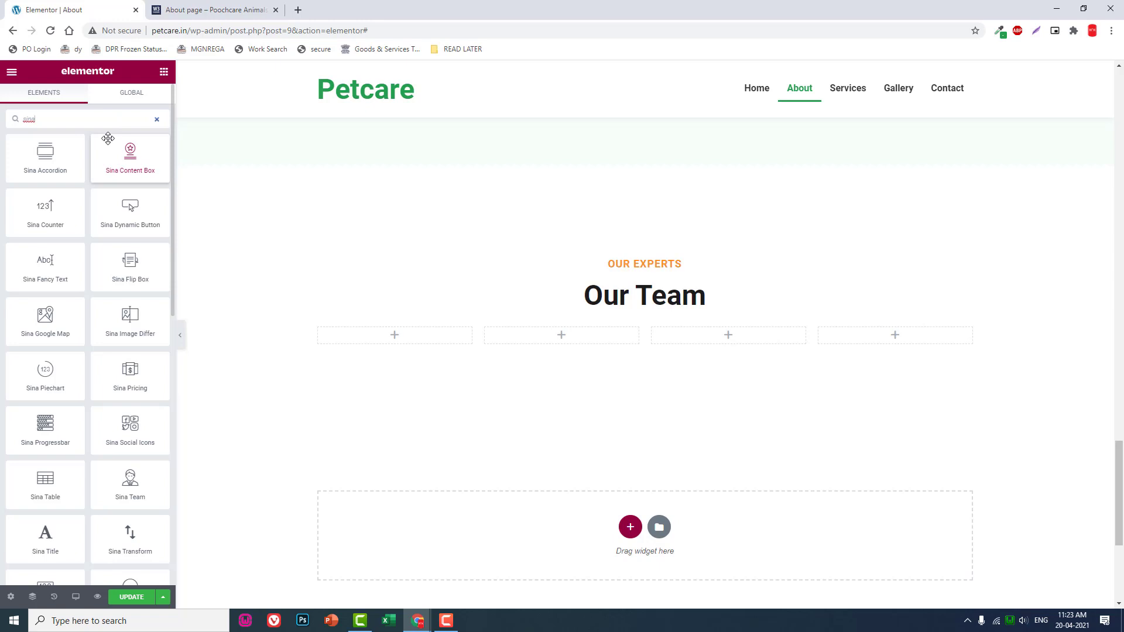
type(" te")
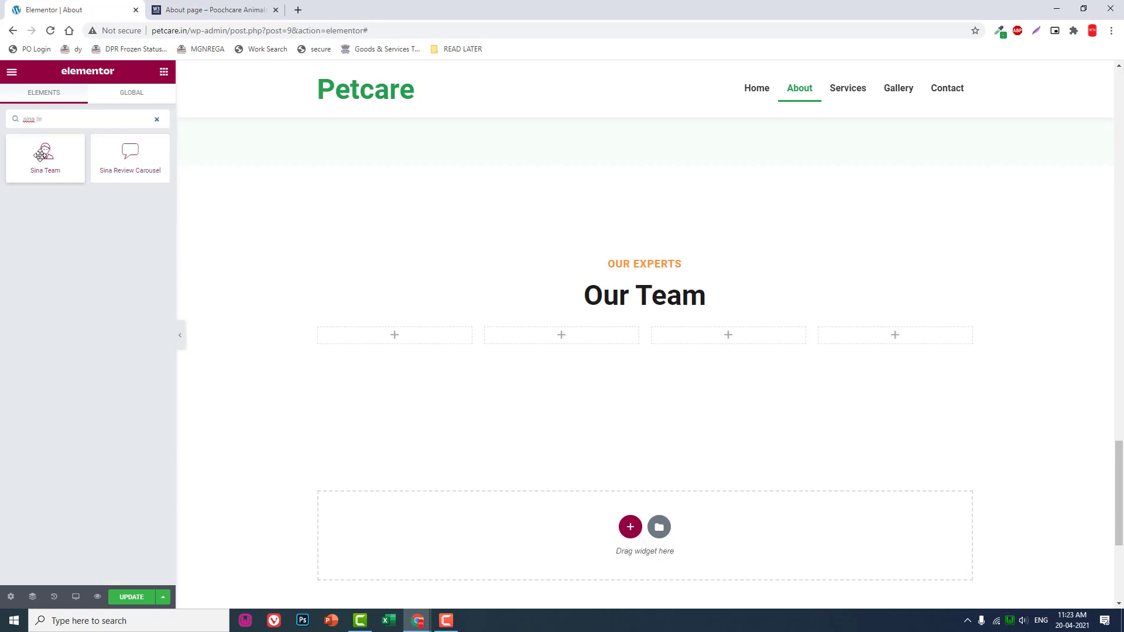
left_click_drag(45, 153, 440, 334)
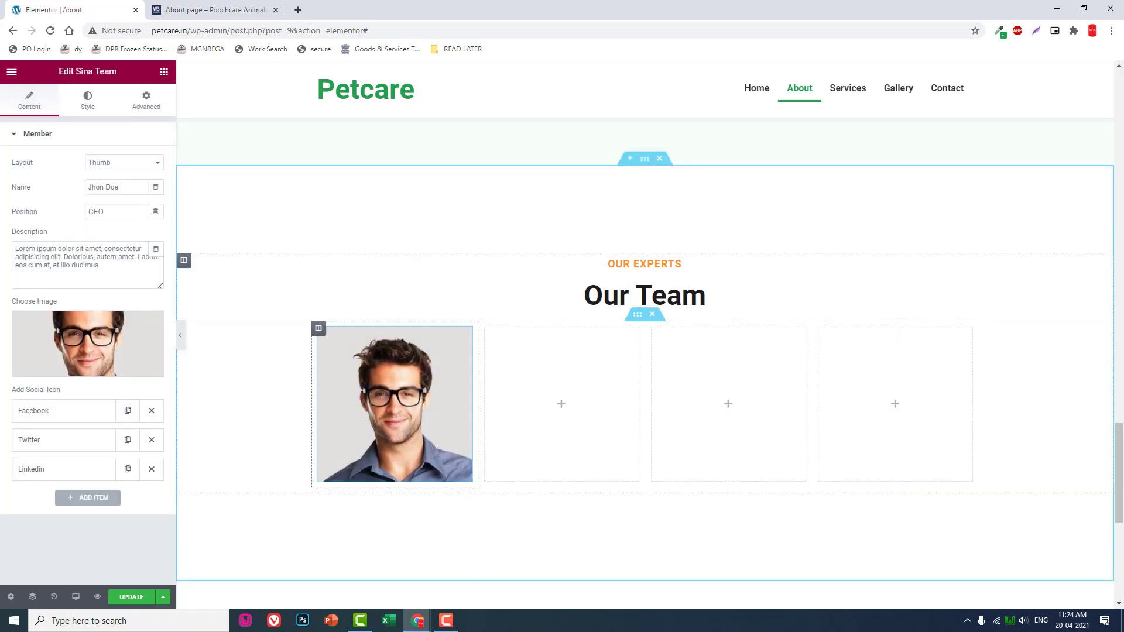
Try the List layout for the team card, then settle on Grid with the photo on top.
left_click(120, 164)
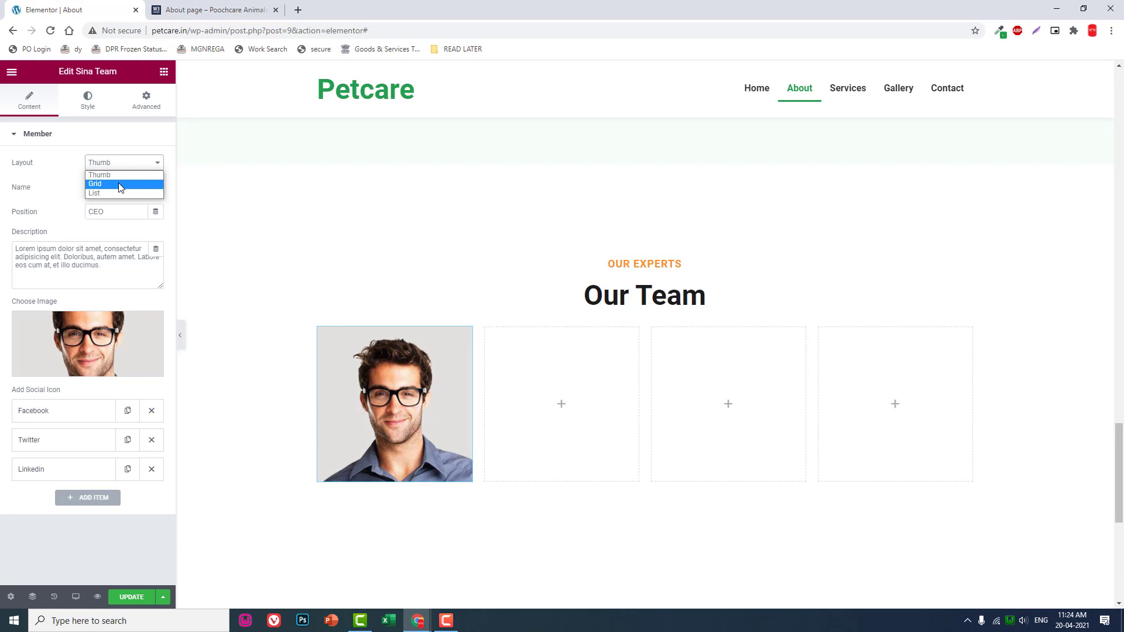
left_click(121, 184)
left_click(121, 163)
left_click(121, 191)
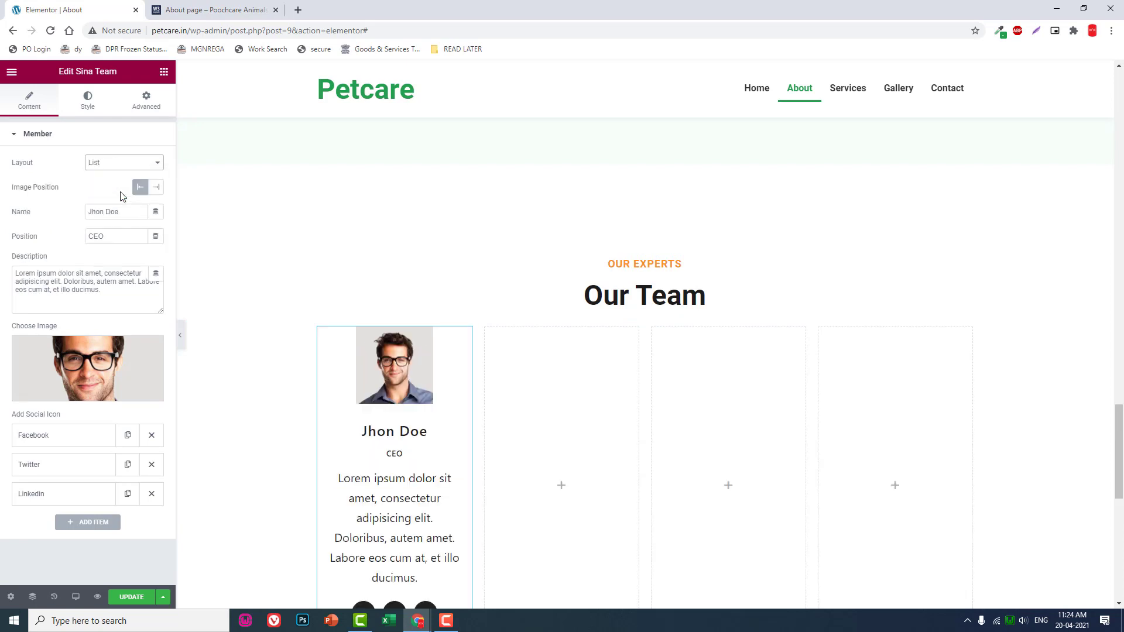
left_click(120, 164)
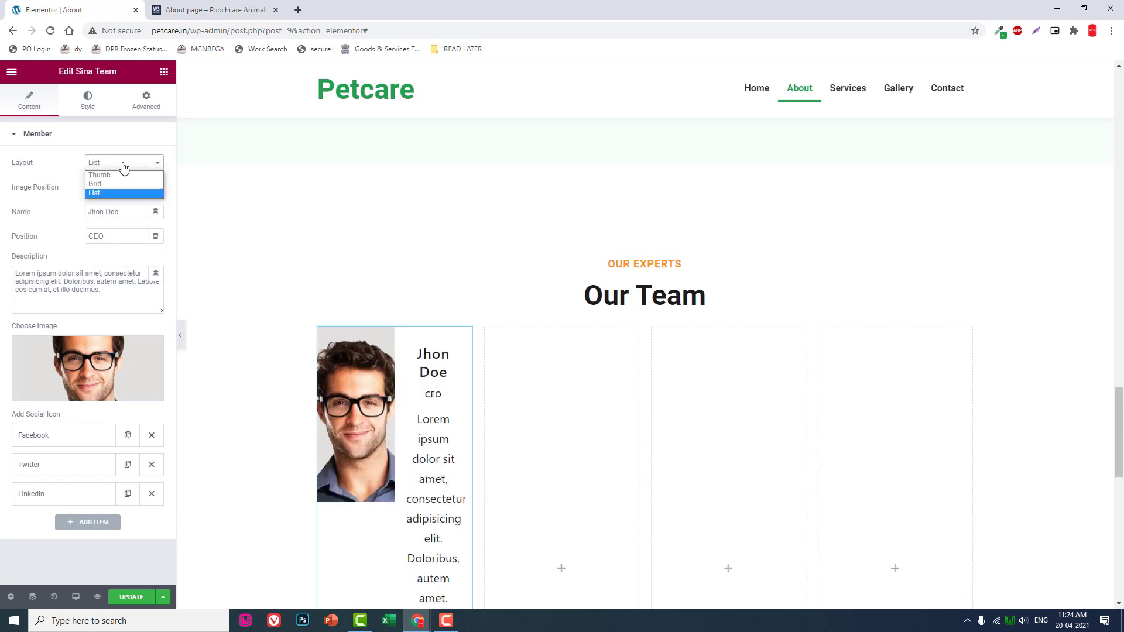
left_click(120, 188)
scroll(251, 278, "down", 3)
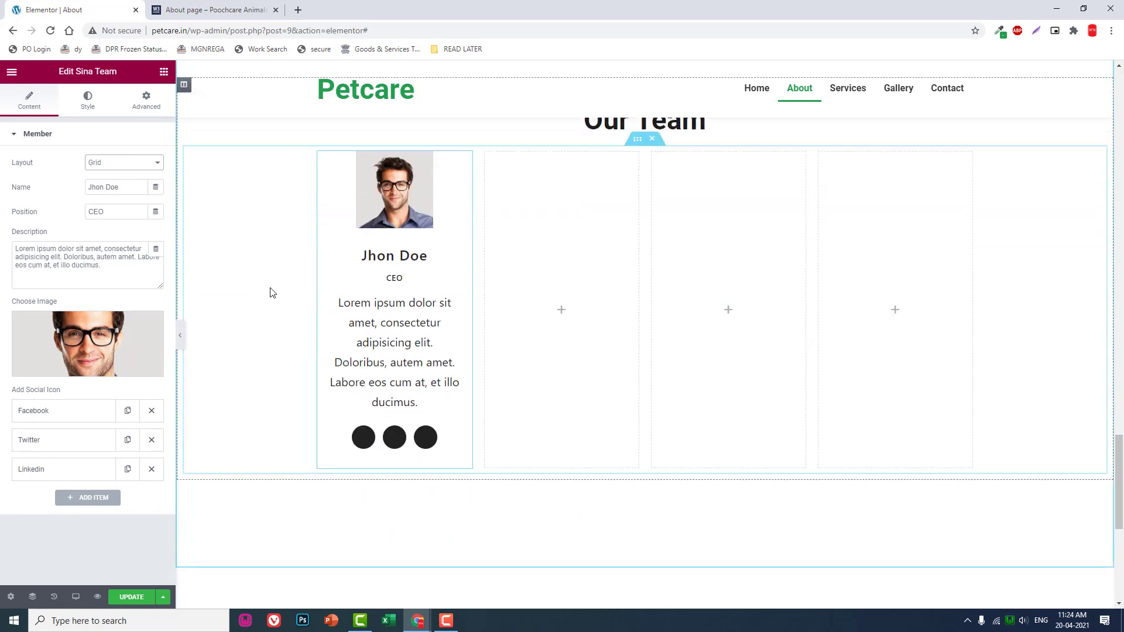
Make the team member photo circular with an image radius of 150.
left_click(93, 110)
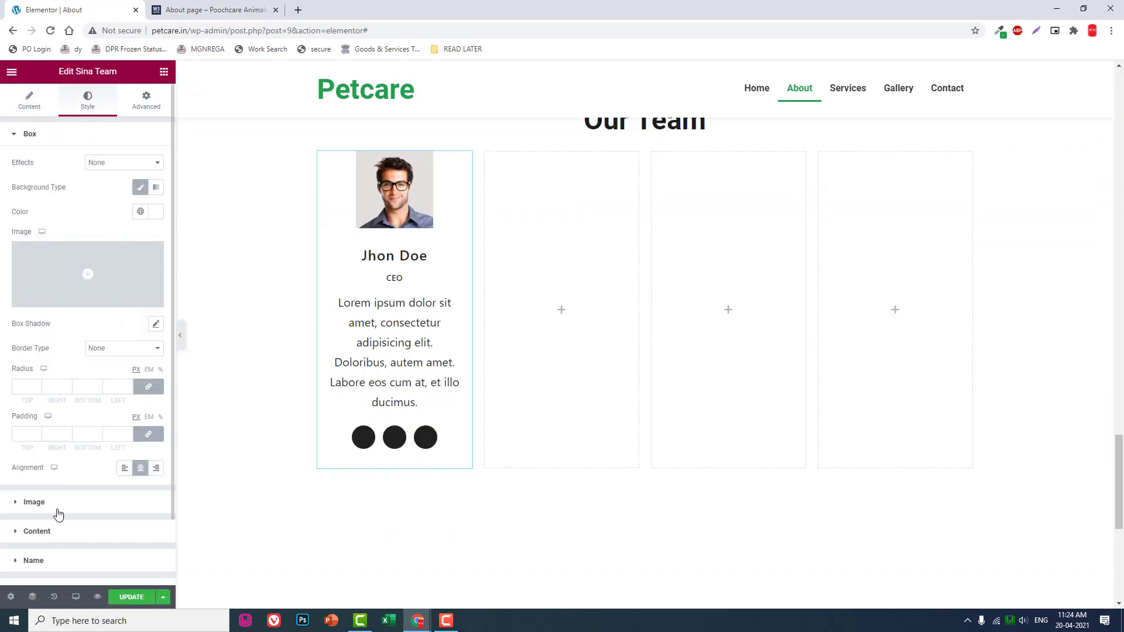
left_click(35, 502)
left_click(81, 319)
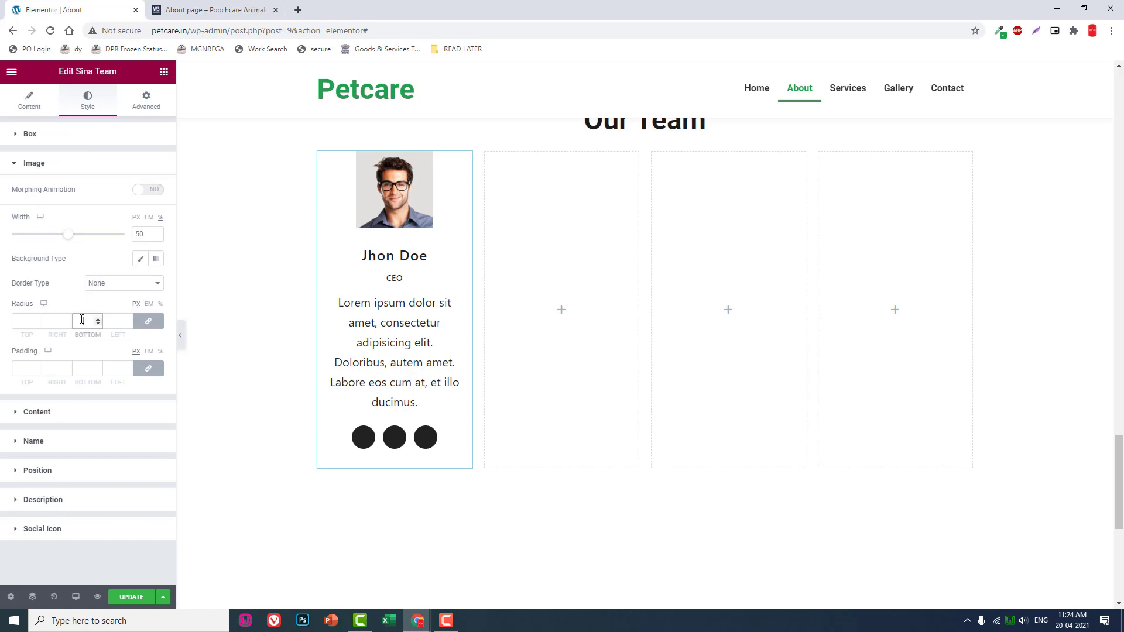
type("0")
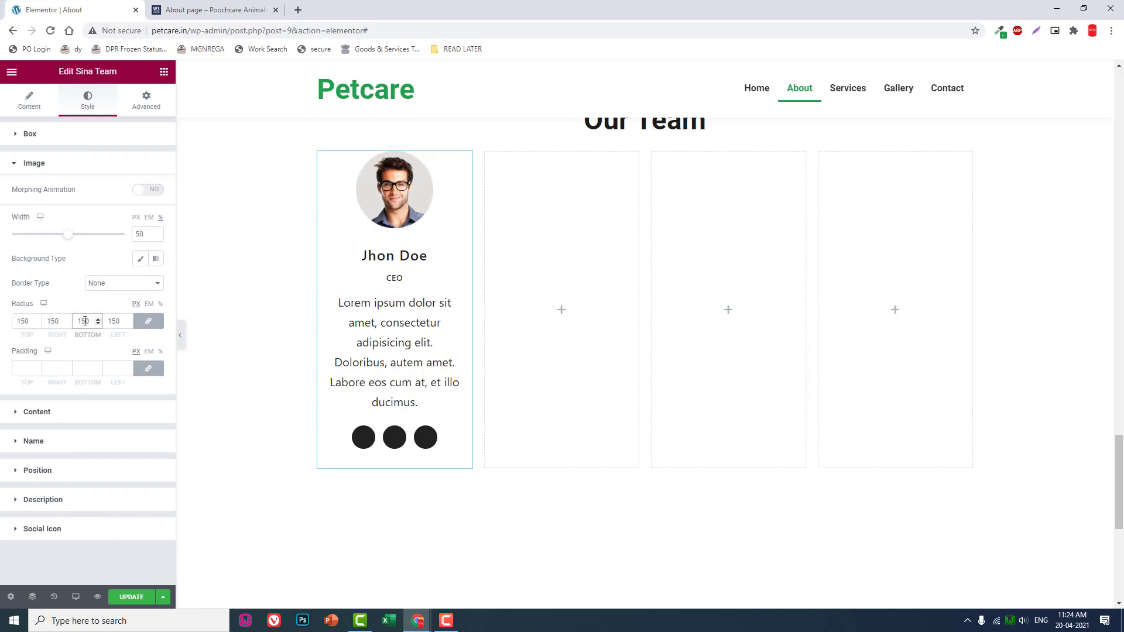
left_click(180, 334)
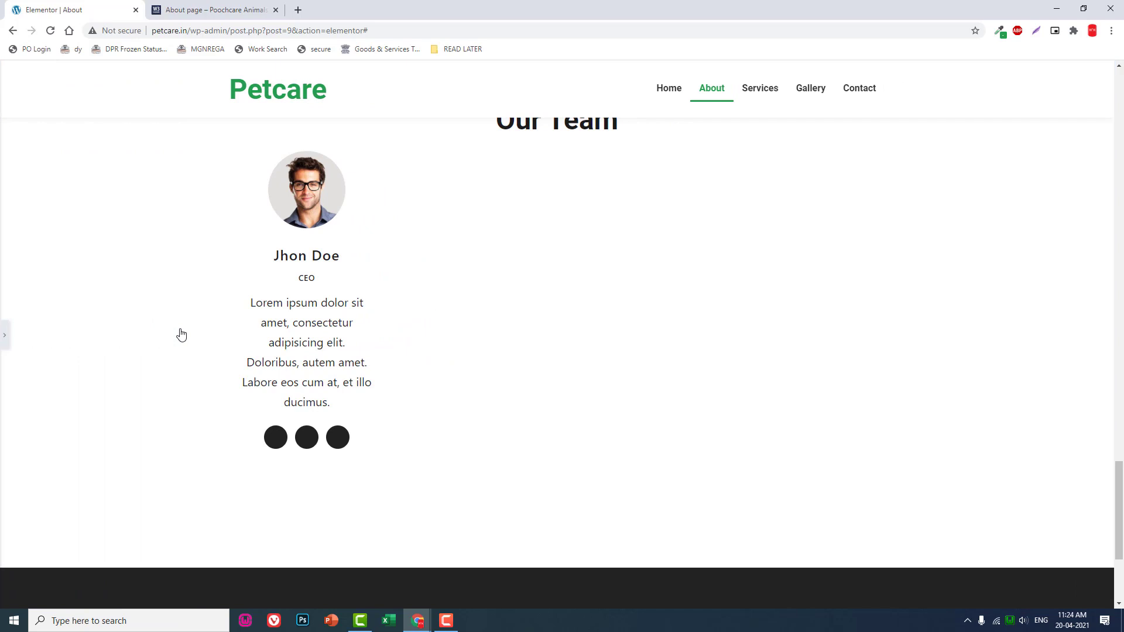
left_click(3, 336)
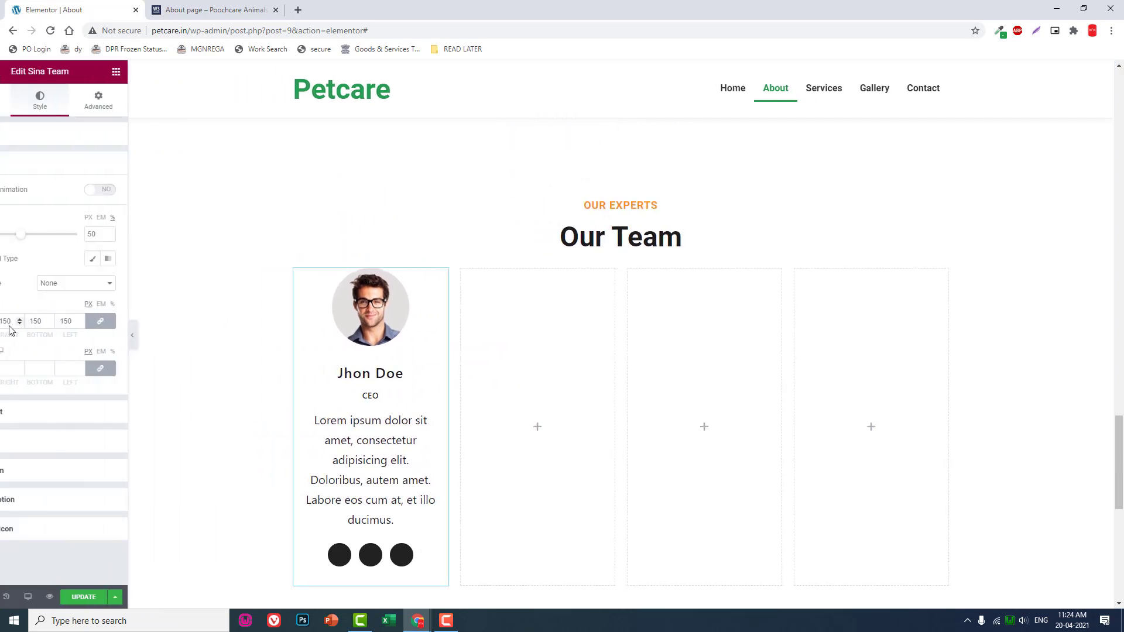
Give the card a soft box shadow, blur 10, black at 0.18 opacity.
left_click(62, 137)
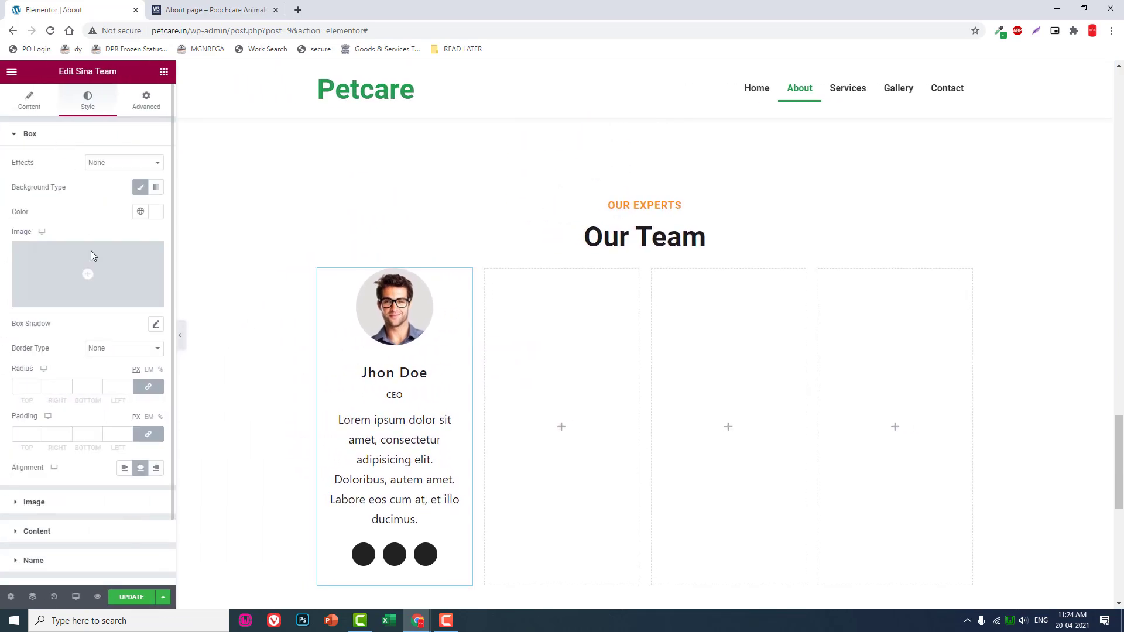
left_click(155, 324)
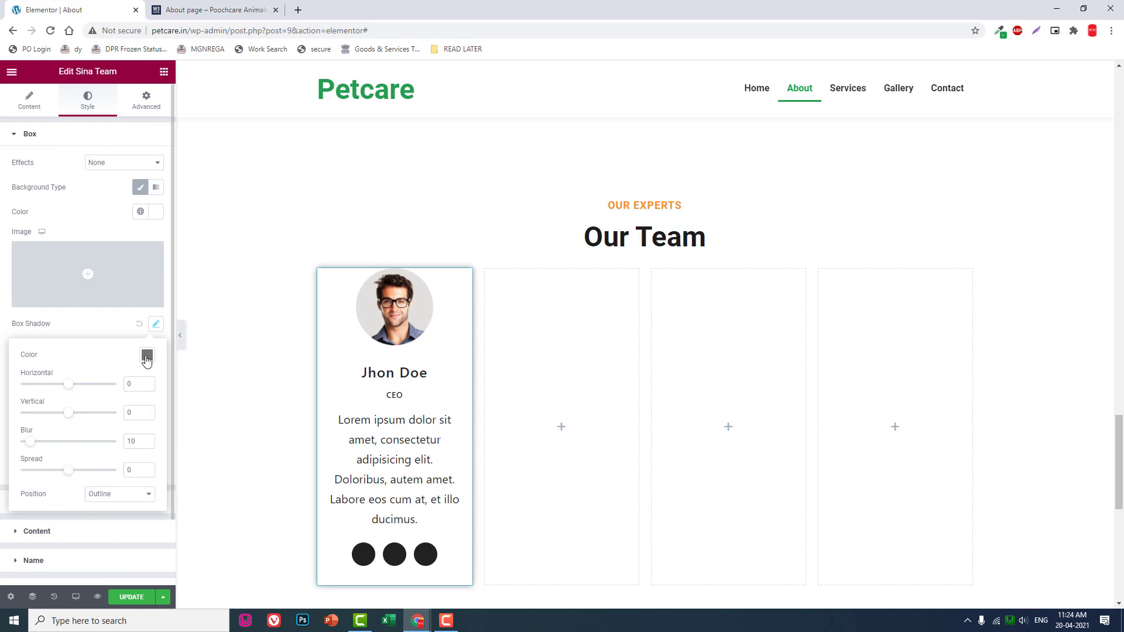
left_click(146, 360)
left_click_drag(151, 515, 110, 517)
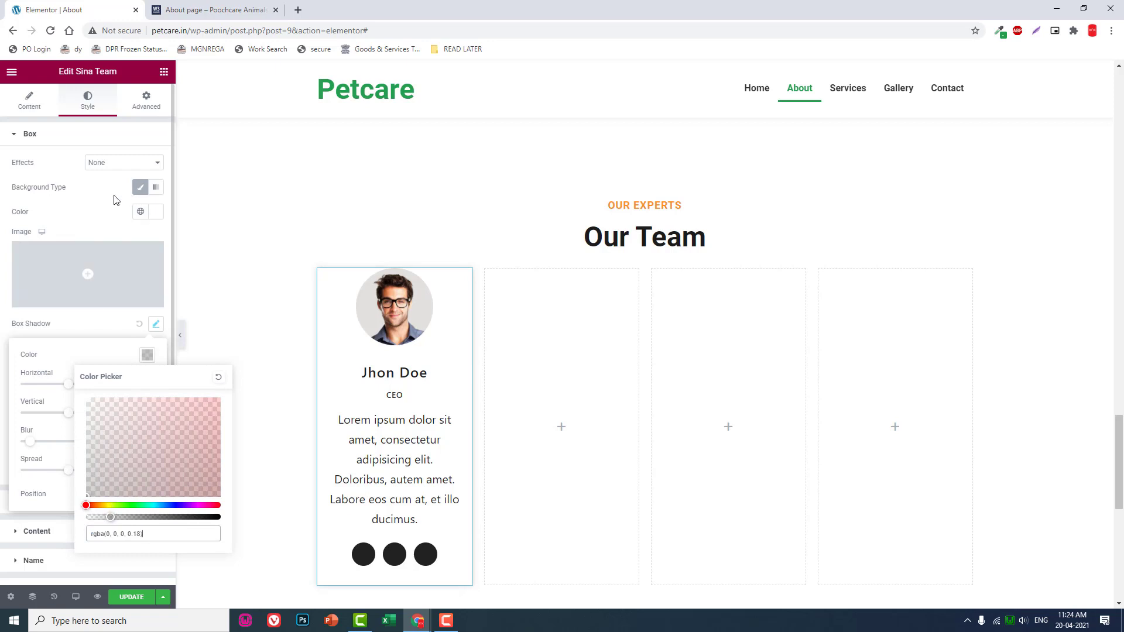
left_click(167, 320)
left_click(180, 335)
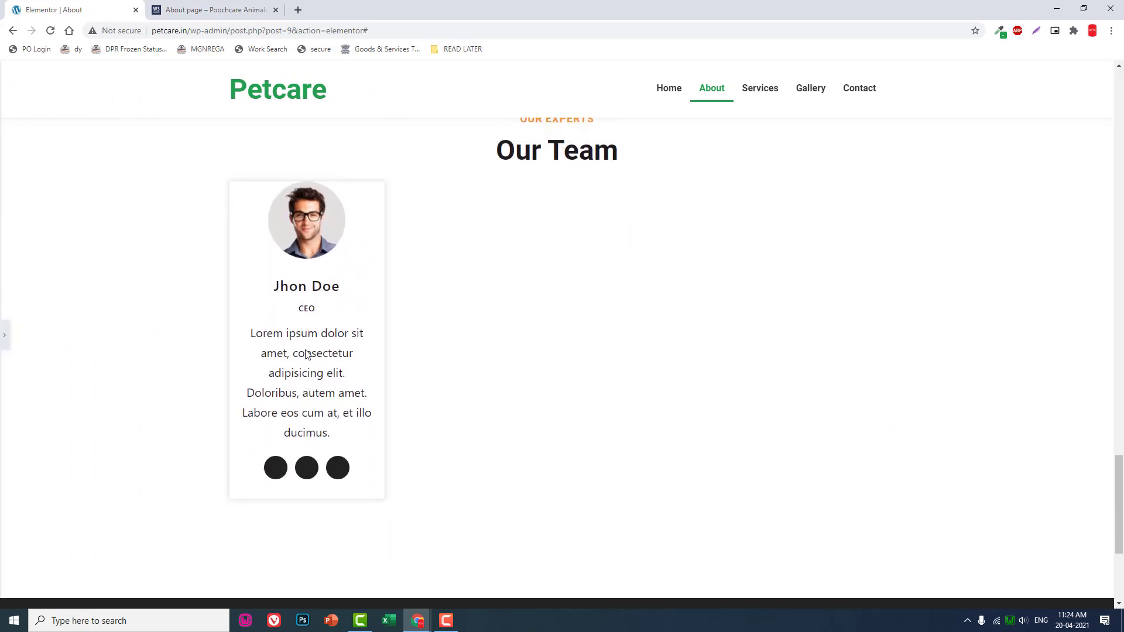
left_click(4, 335)
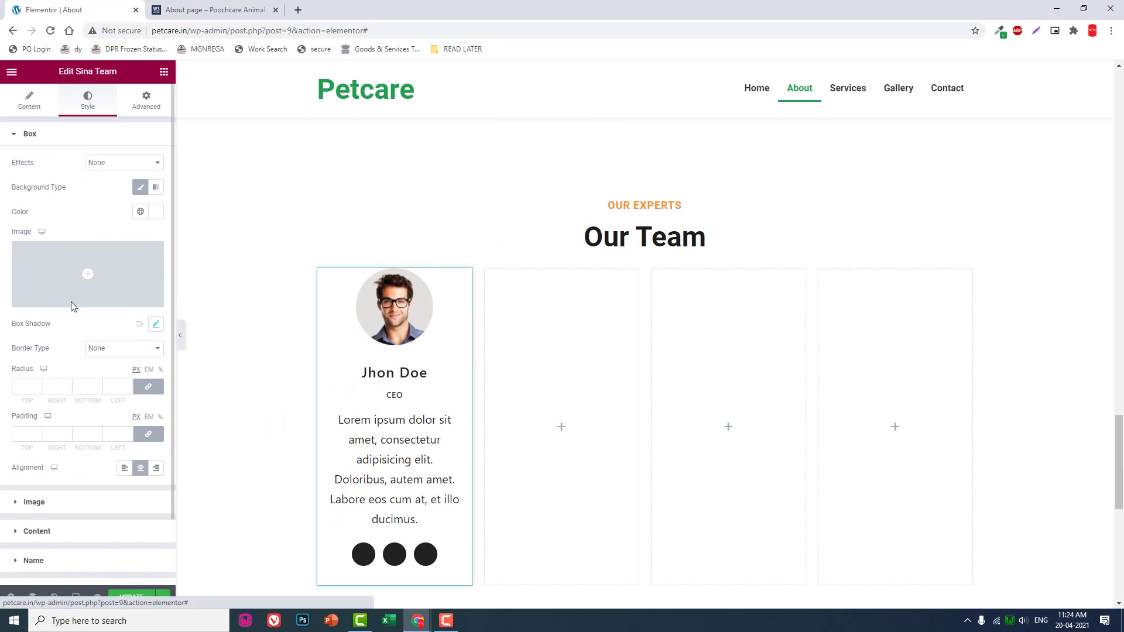
Clear the Jhon Doe card's description and delete the Sina Team widget.
left_click(29, 100)
triple_click(89, 268)
key("BackSpace")
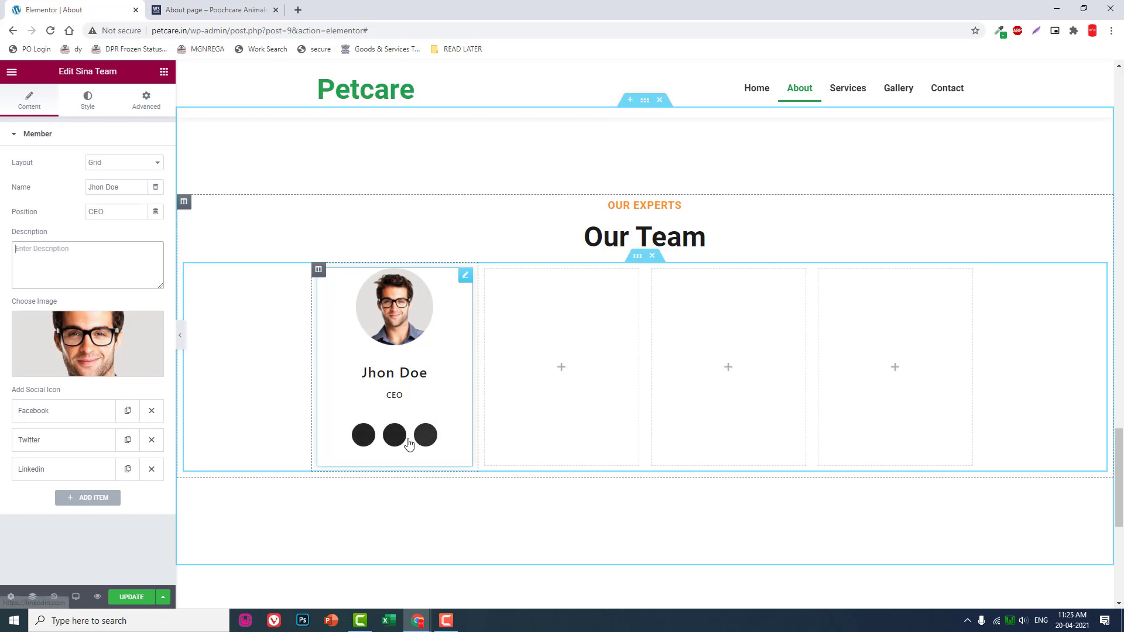
right_click(467, 275)
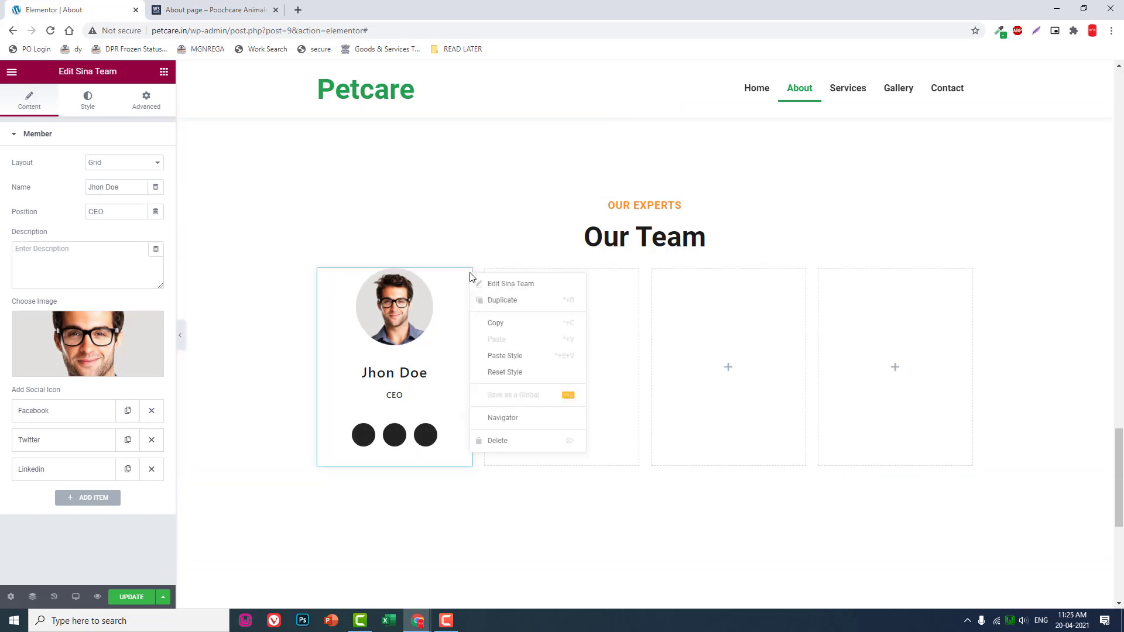
left_click(498, 441)
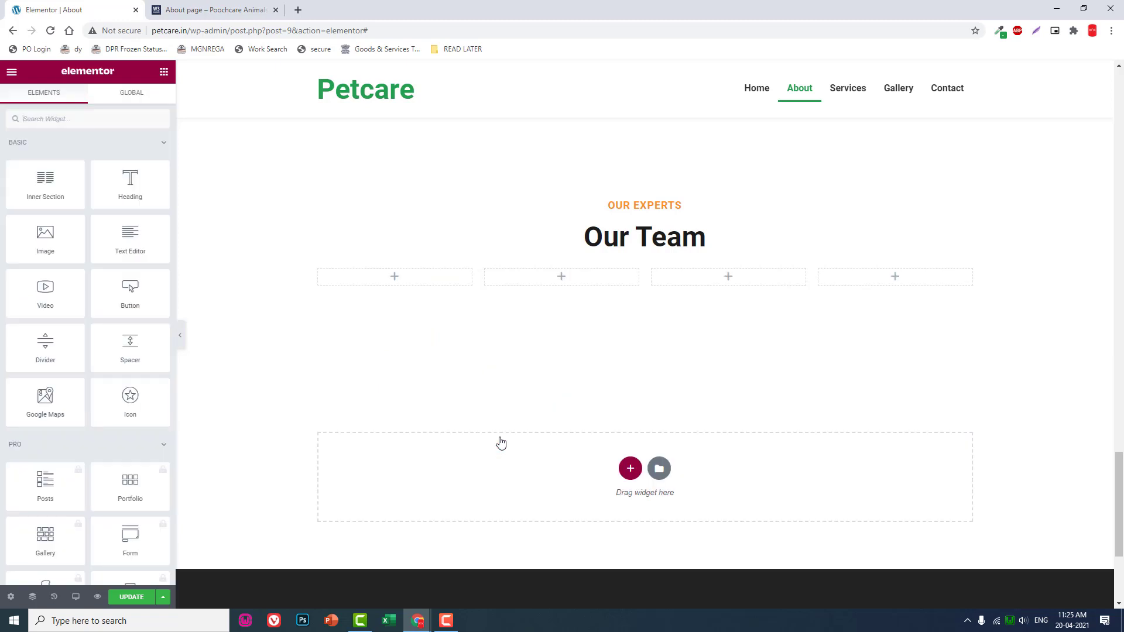
Place an Image widget in the first Our Team column at Medium - 300 x 300.
left_click(156, 6)
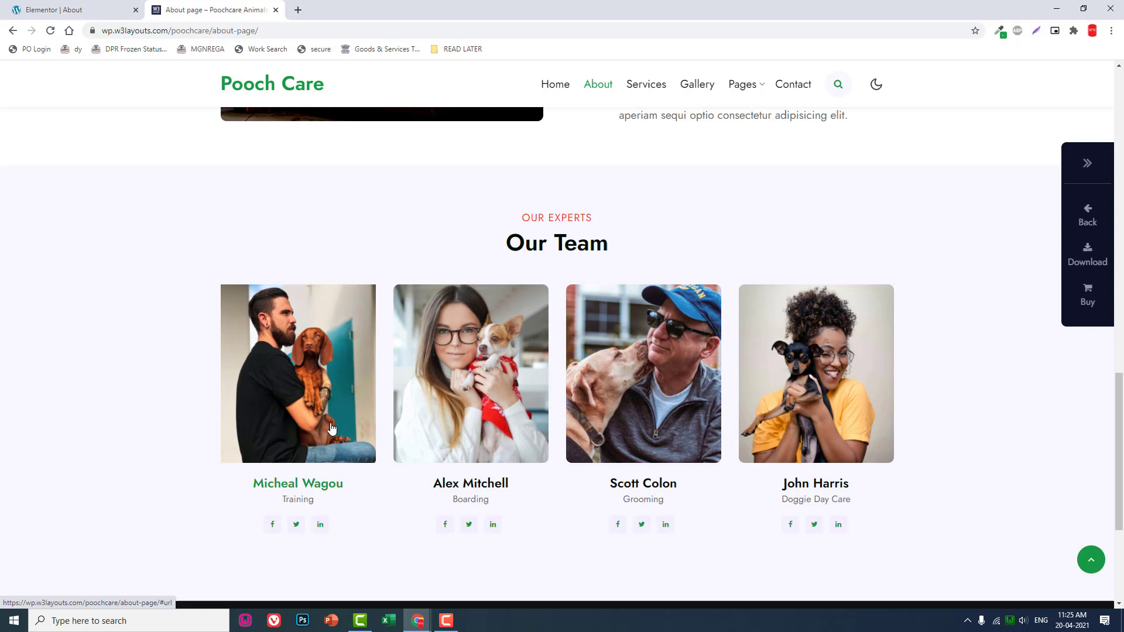
left_click(70, 10)
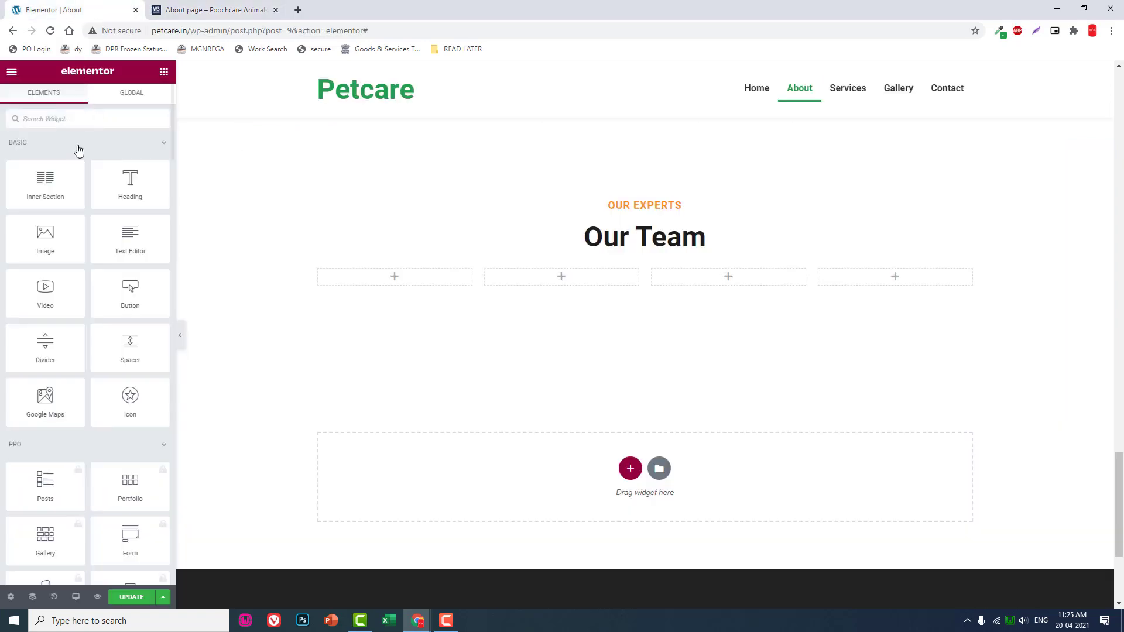
left_click_drag(45, 237, 420, 275)
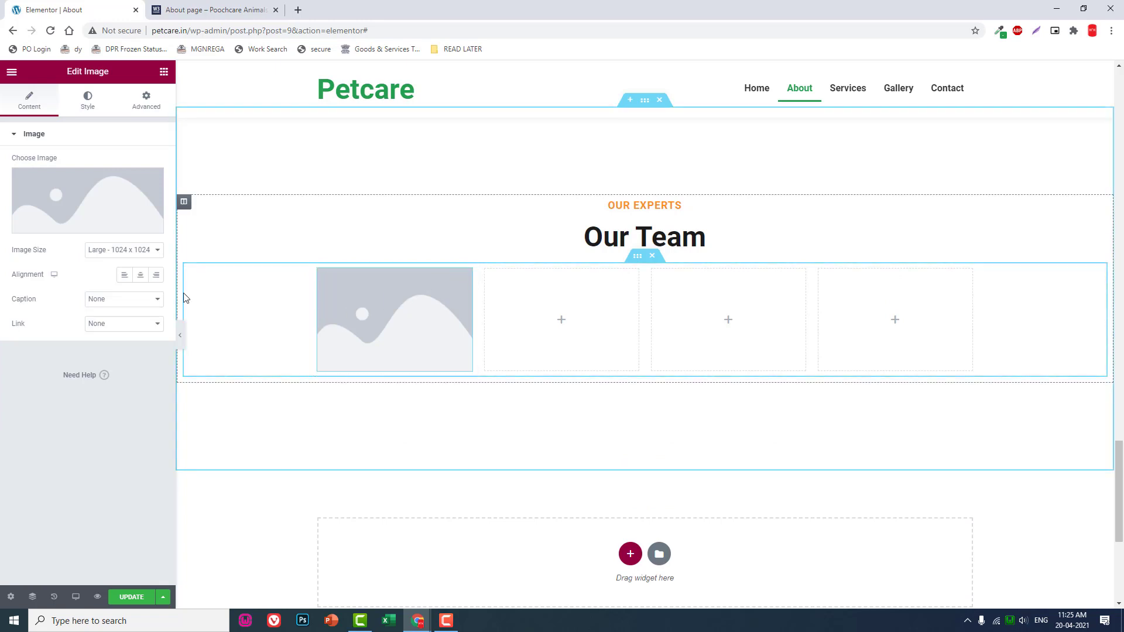
left_click(117, 252)
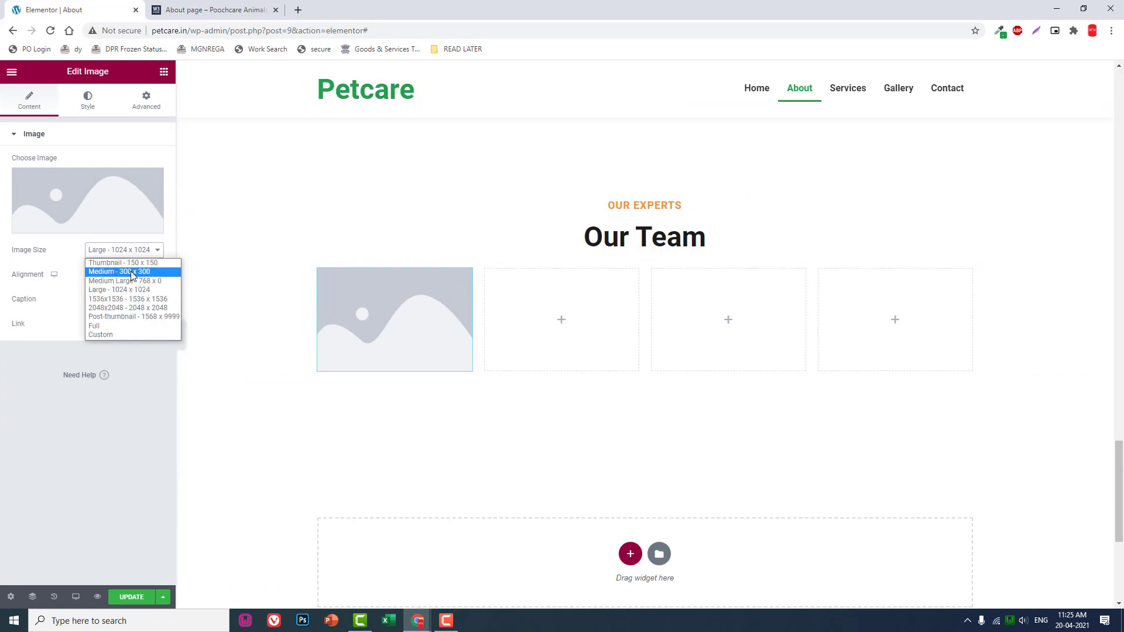
left_click(132, 273)
Open unsplash.com in a new browser tab.
left_click(234, 9)
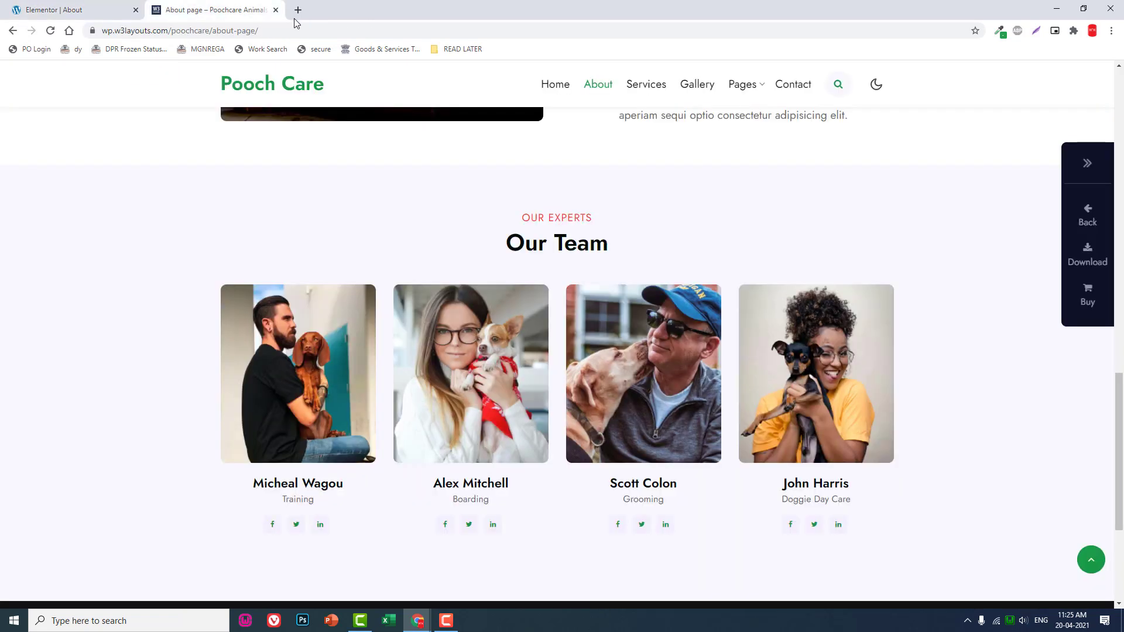
left_click(298, 10)
type("unsplash.com")
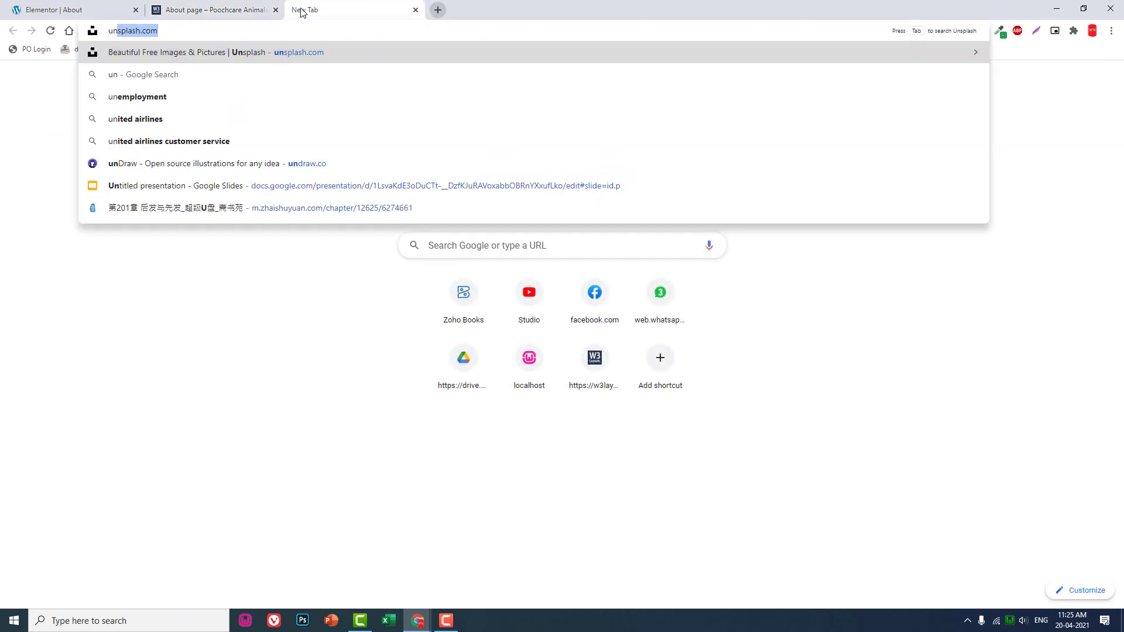
key("Return")
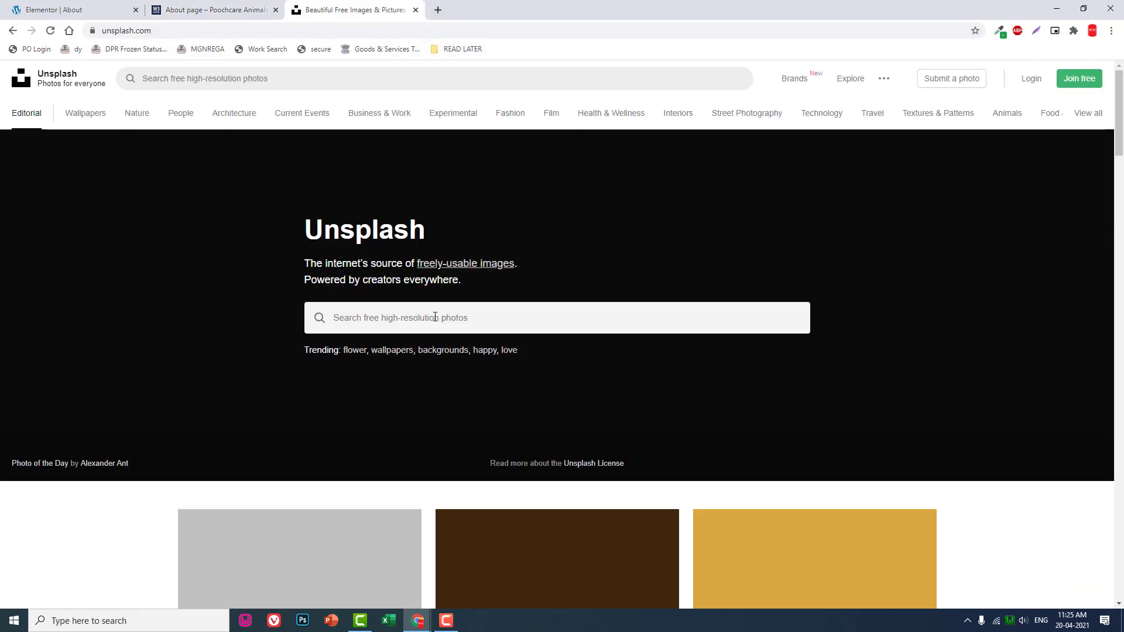
left_click(428, 306)
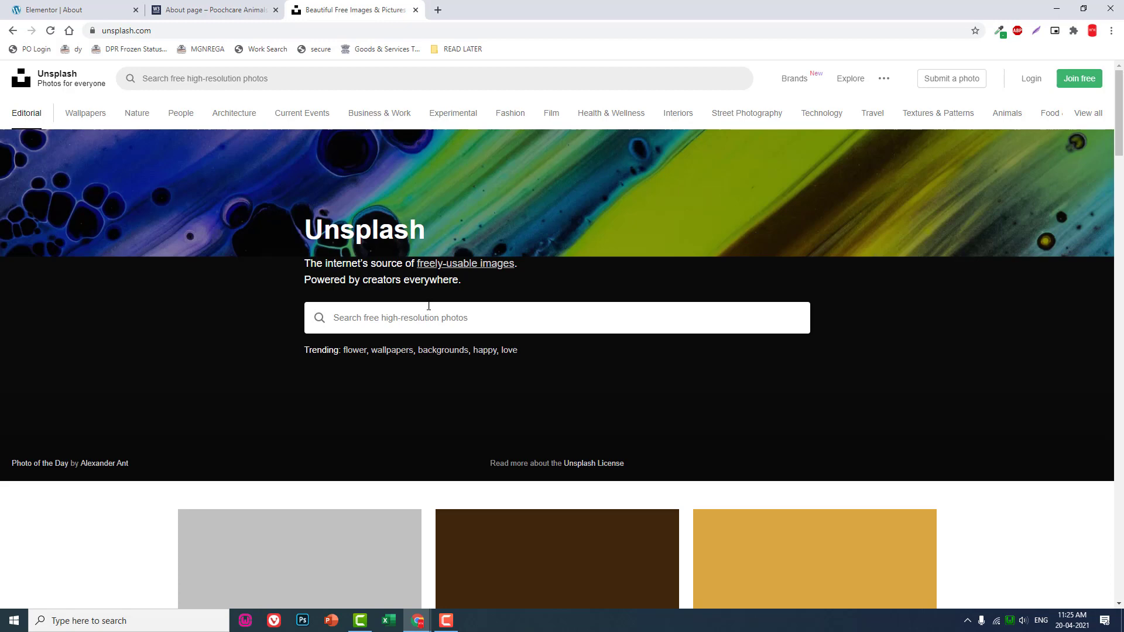
Search Unsplash for 'man' and filter the results to portrait orientation.
type("m")
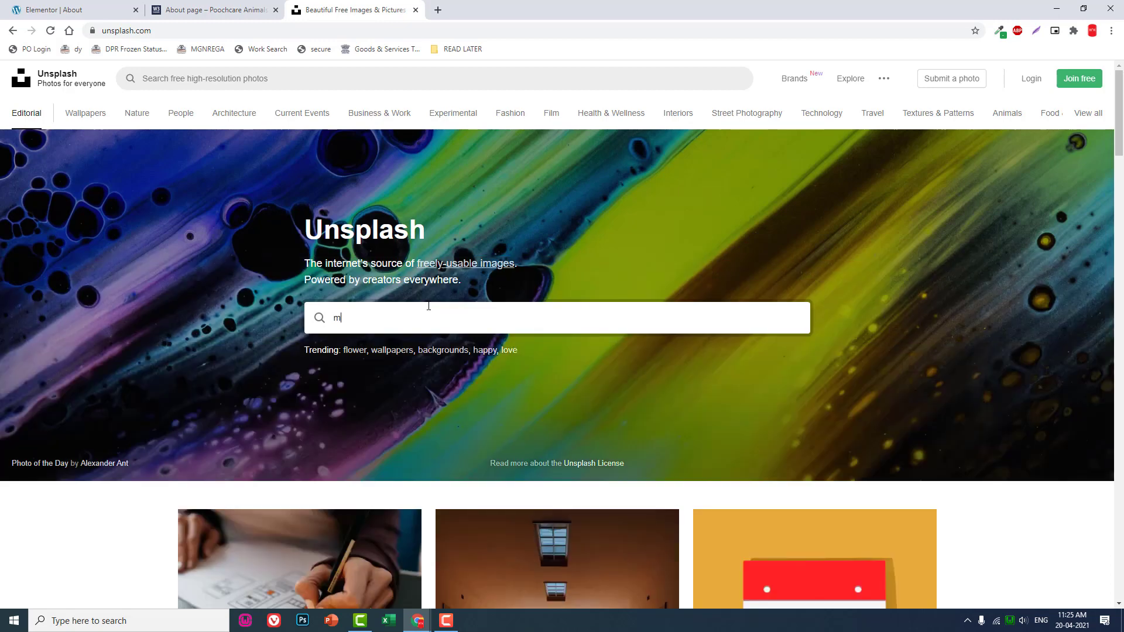
type("an")
key("Return")
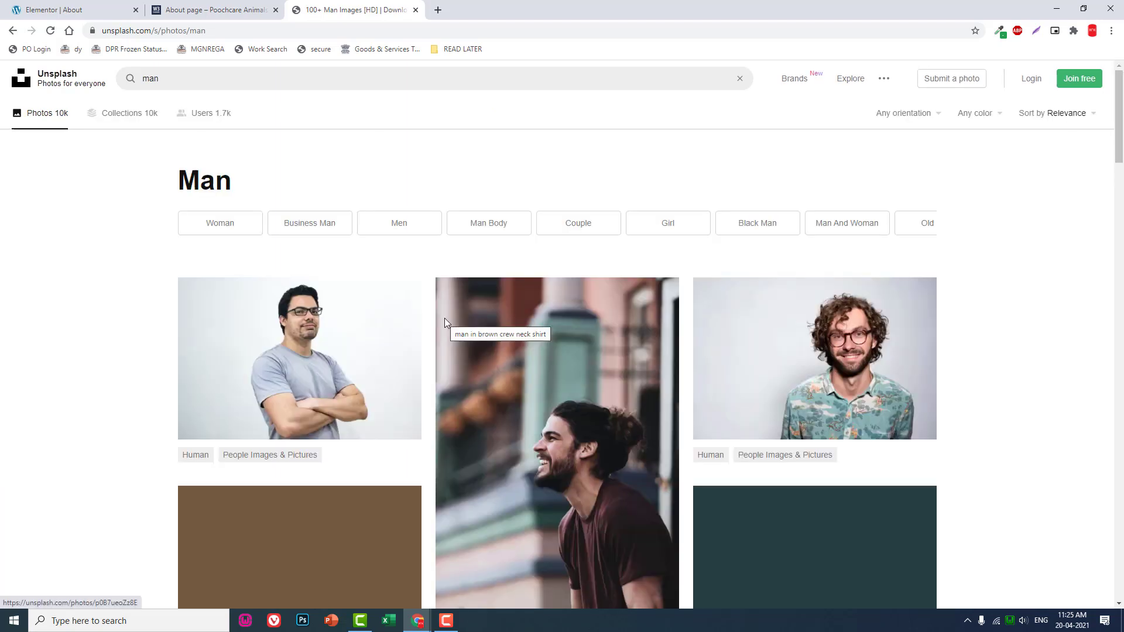
scroll(445, 317, "down", 4)
scroll(1068, 107, "up", 4)
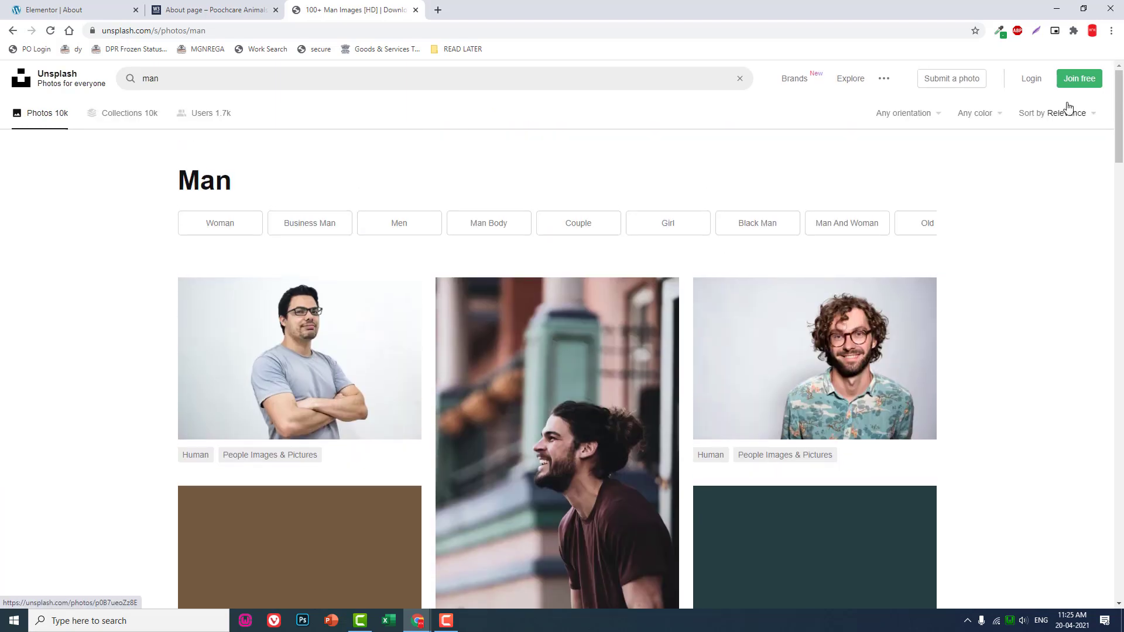
left_click(940, 117)
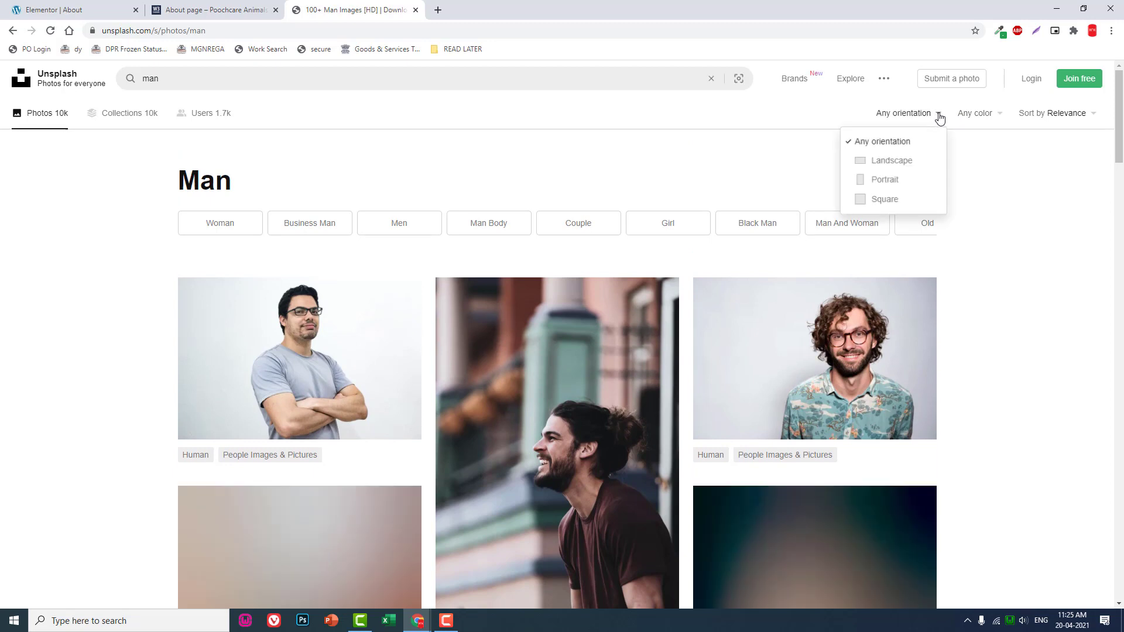
left_click(884, 184)
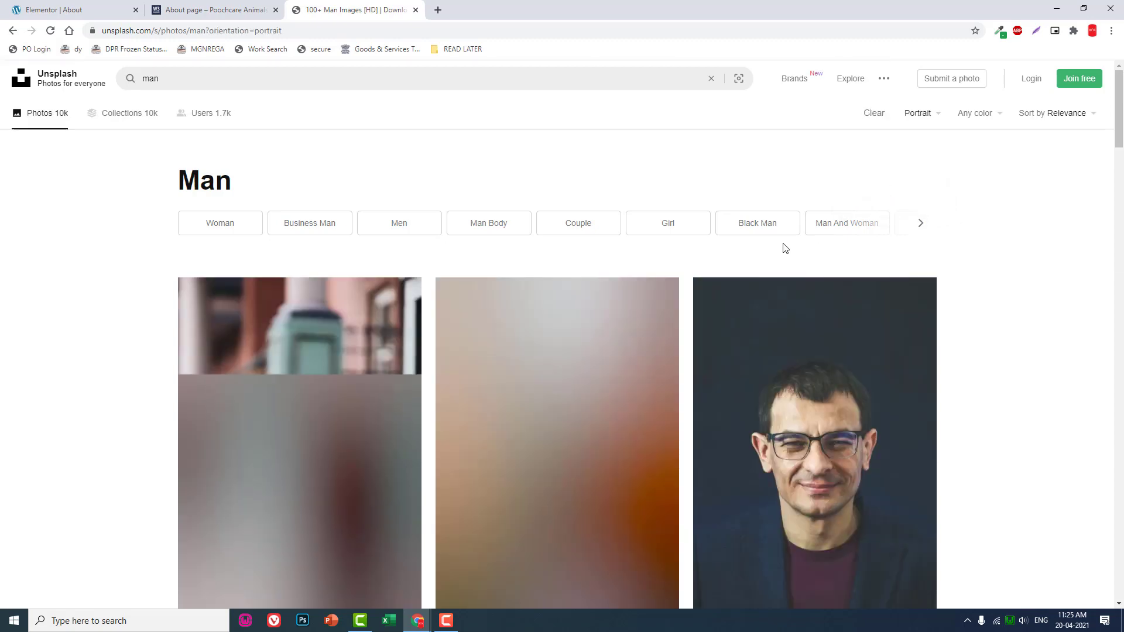
scroll(785, 248, "down", 3)
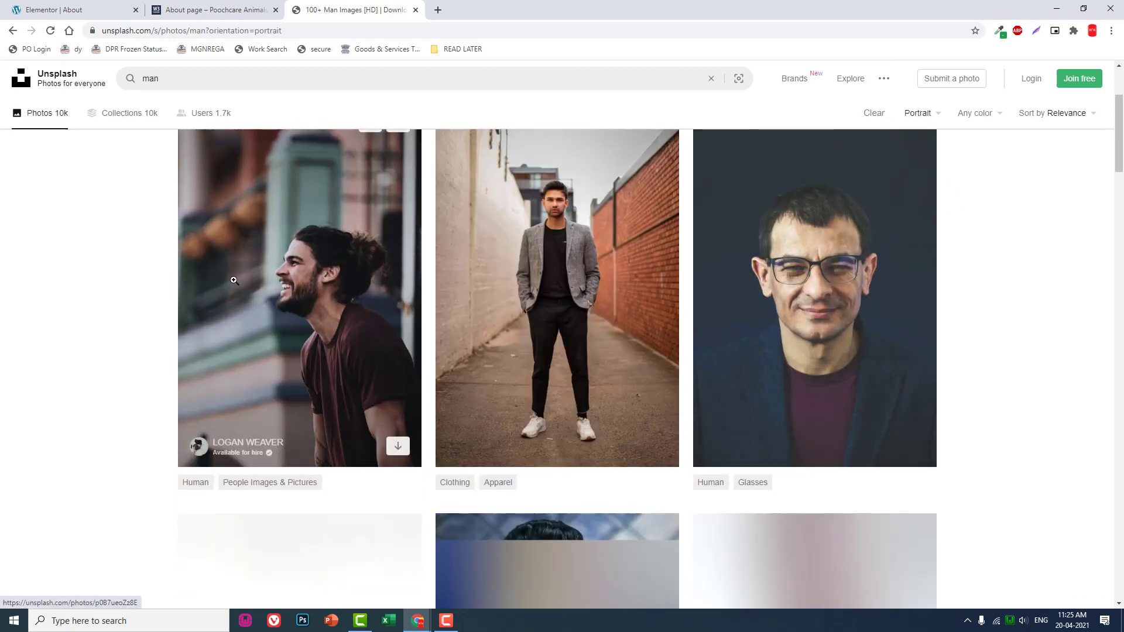
scroll(239, 276, "down", 2)
scroll(239, 276, "down", 3)
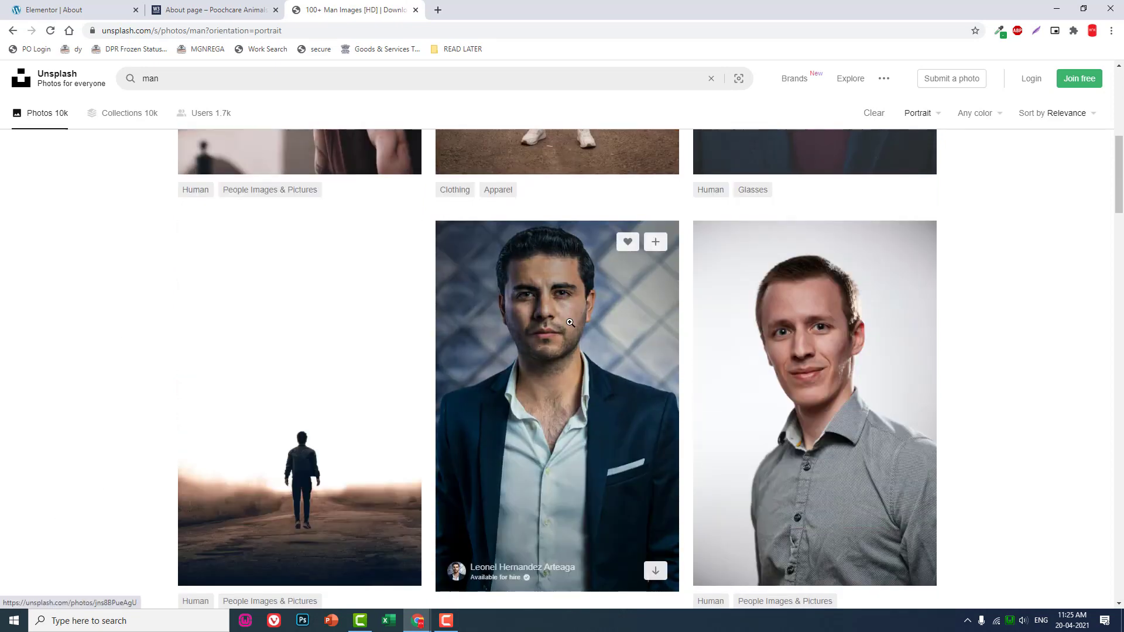
Download the suit-jacket man's photo in the Small 640×975 size to Downloads.
left_click(569, 323)
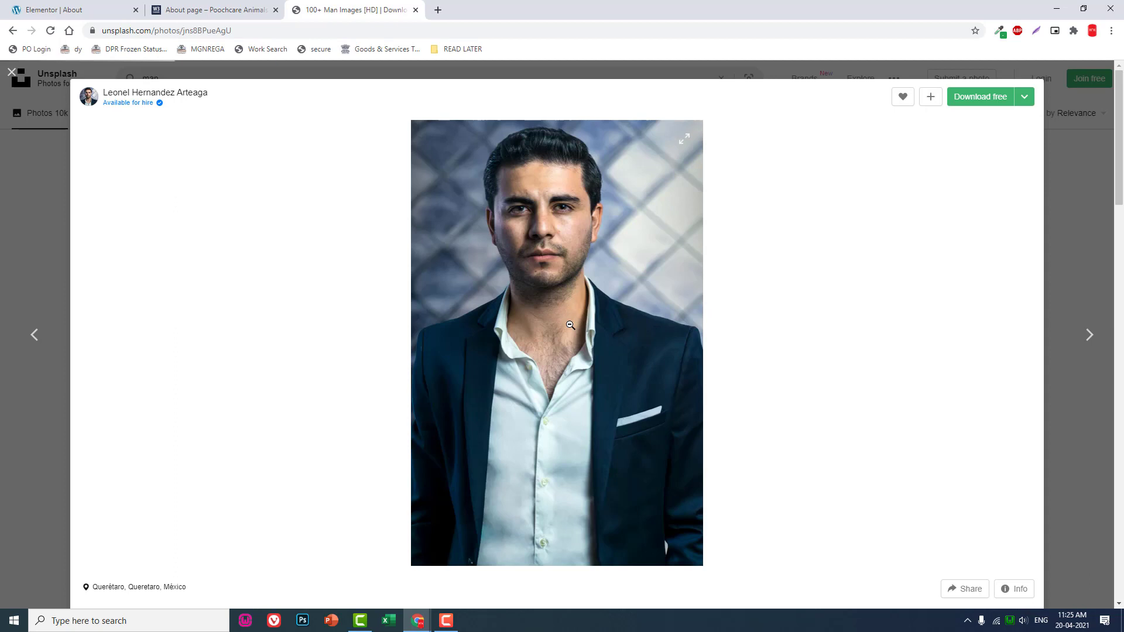
left_click(1022, 105)
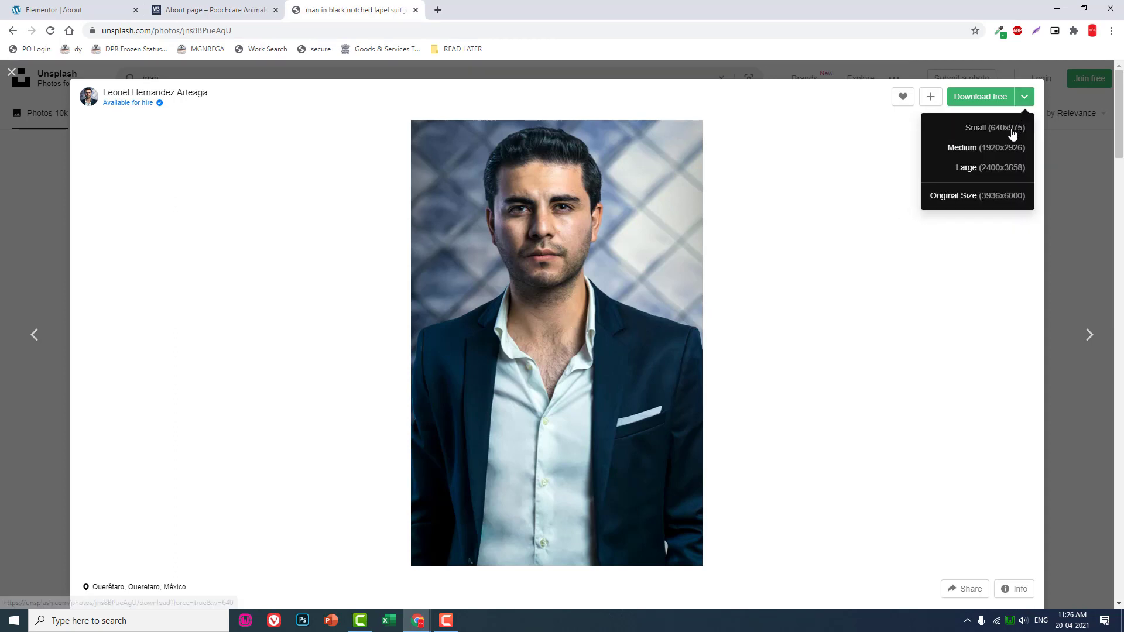
left_click(1011, 131)
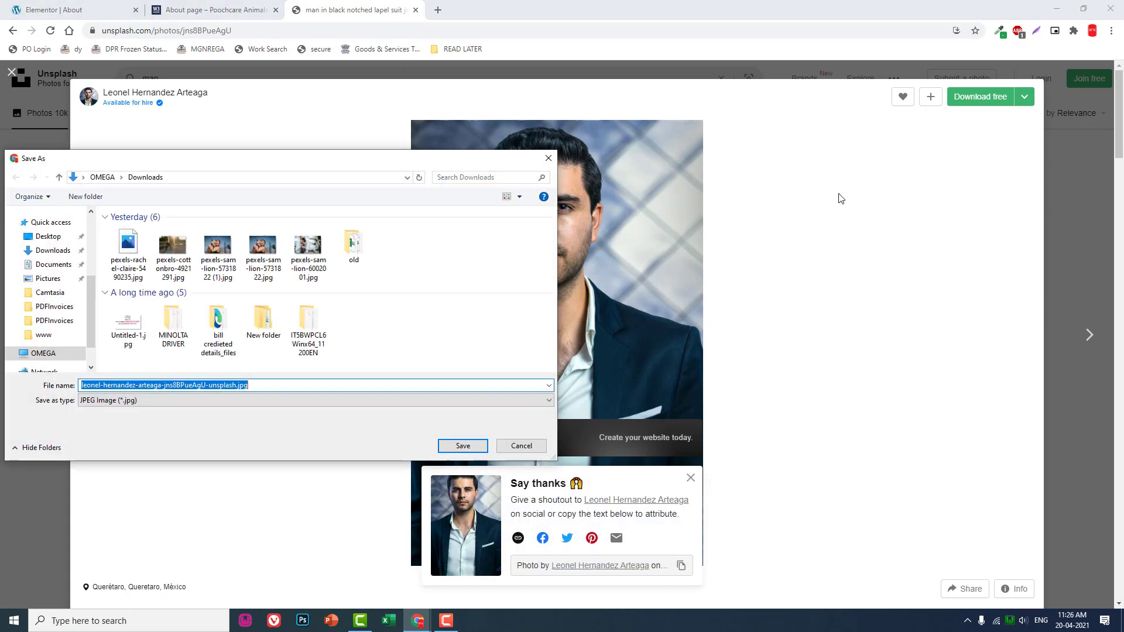
left_click(462, 445)
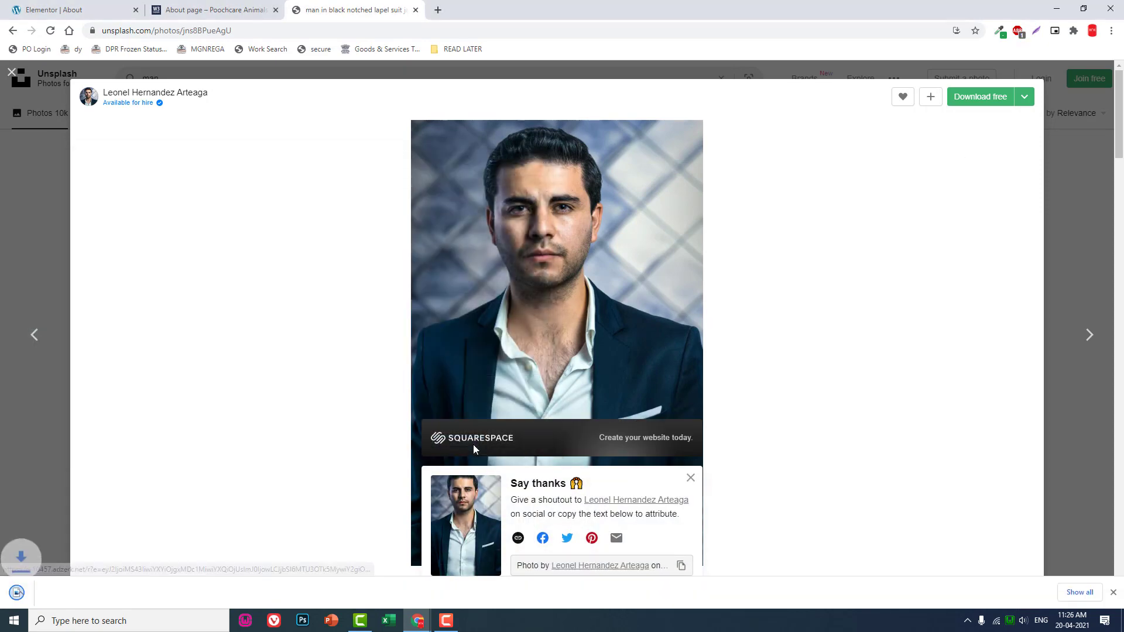
Show the downloaded JPG in its folder and open it for editing in Paint.
left_click(124, 592)
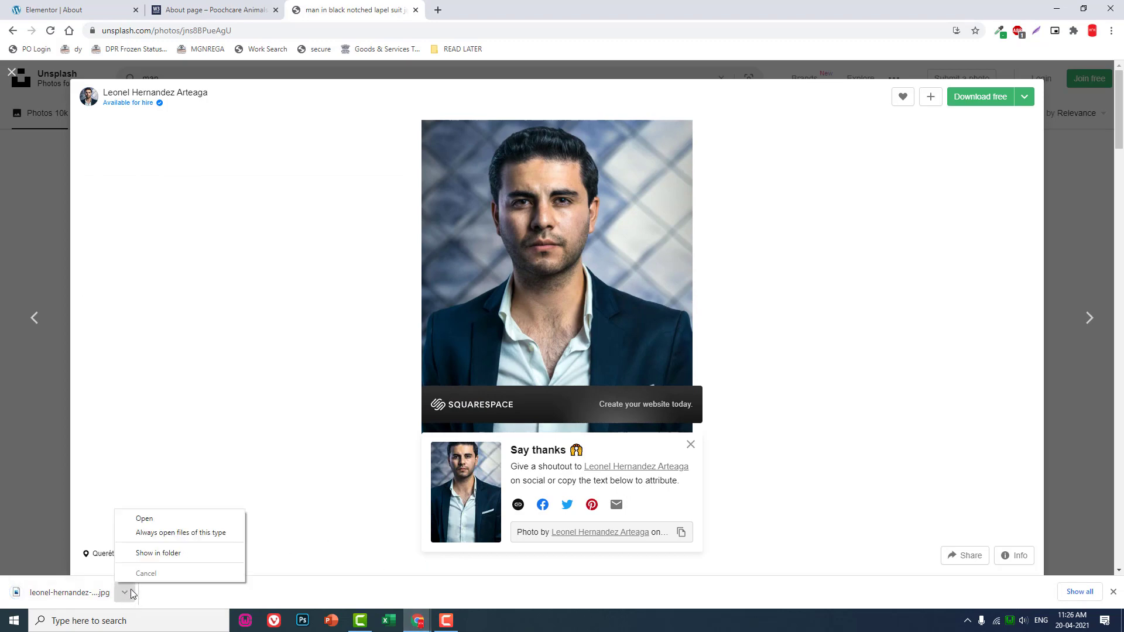
left_click(178, 556)
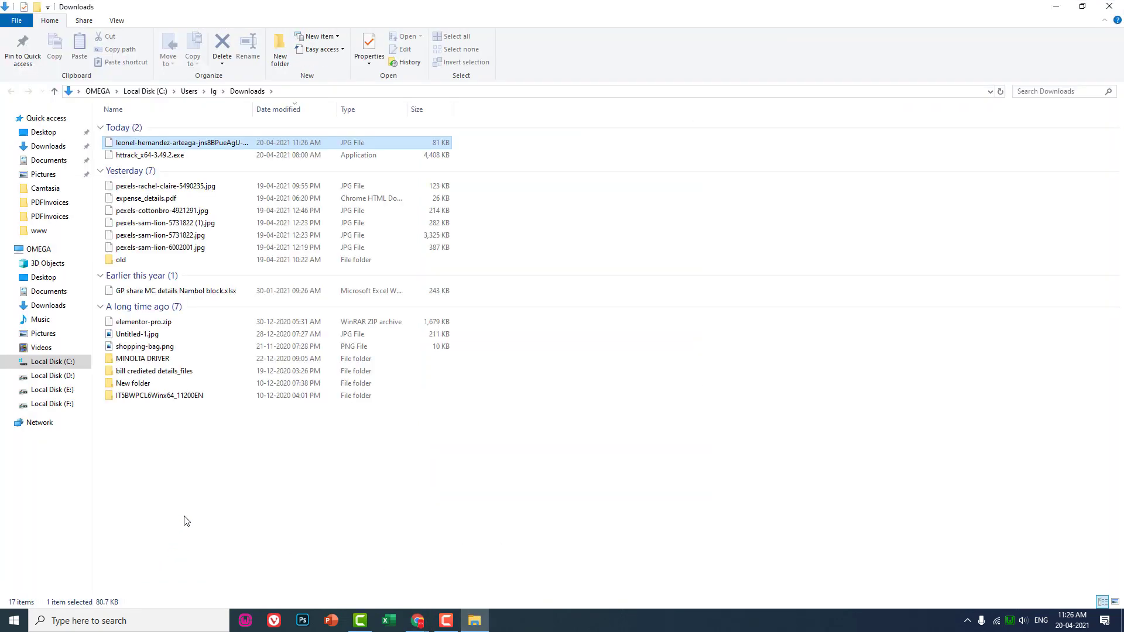
right_click(154, 146)
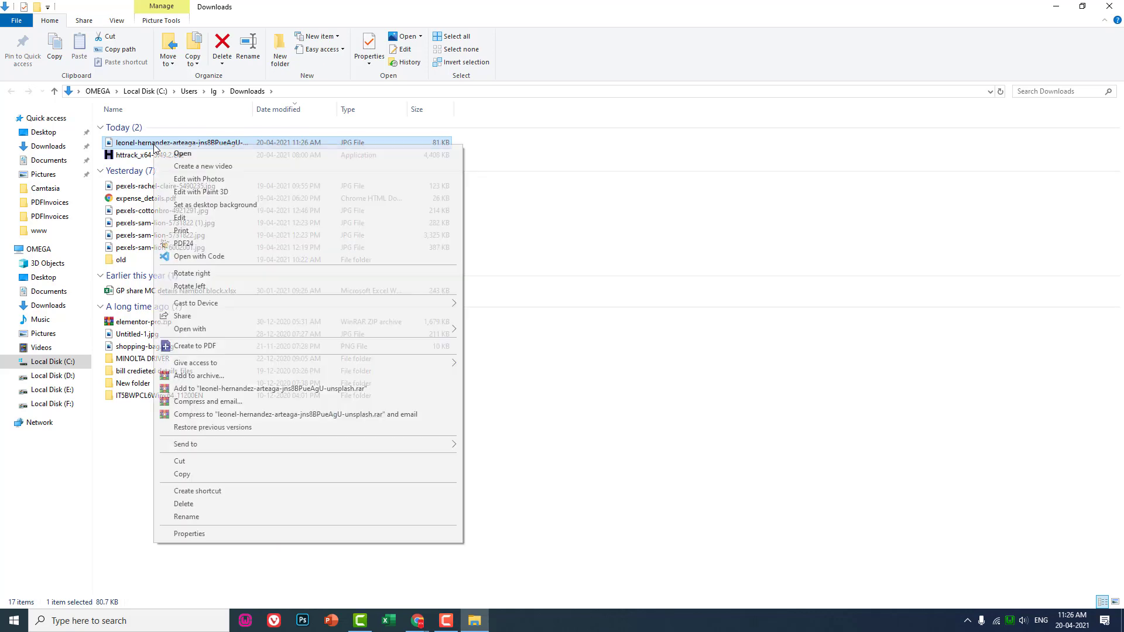
left_click(179, 218)
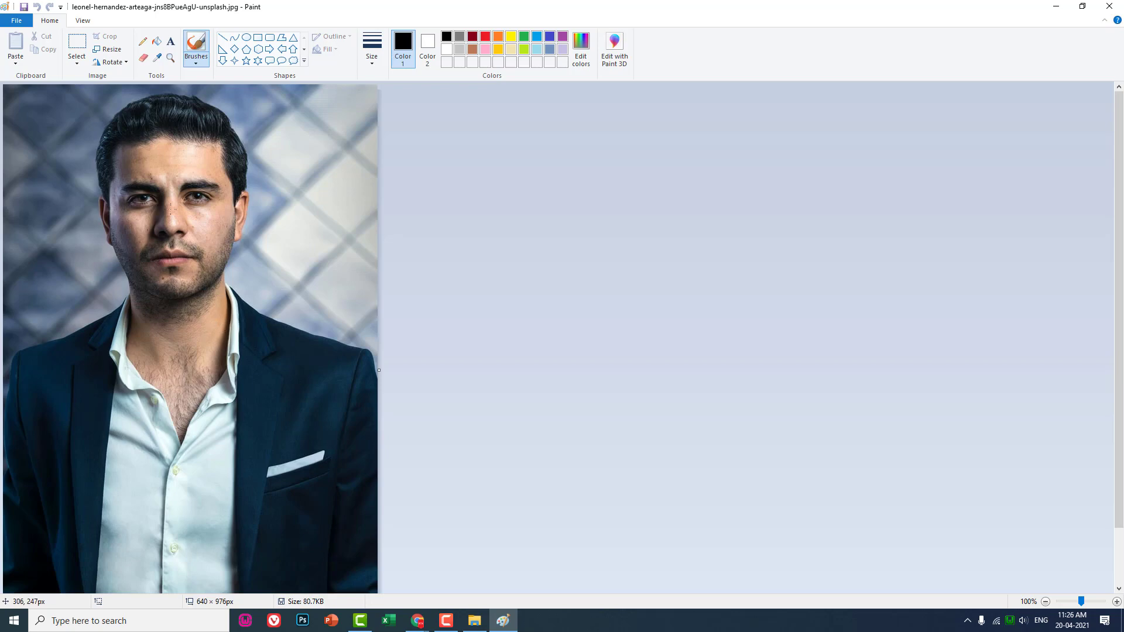
Crop the portrait to a 637×631 px head-and-shoulders area, save it, and close Paint.
left_click(77, 51)
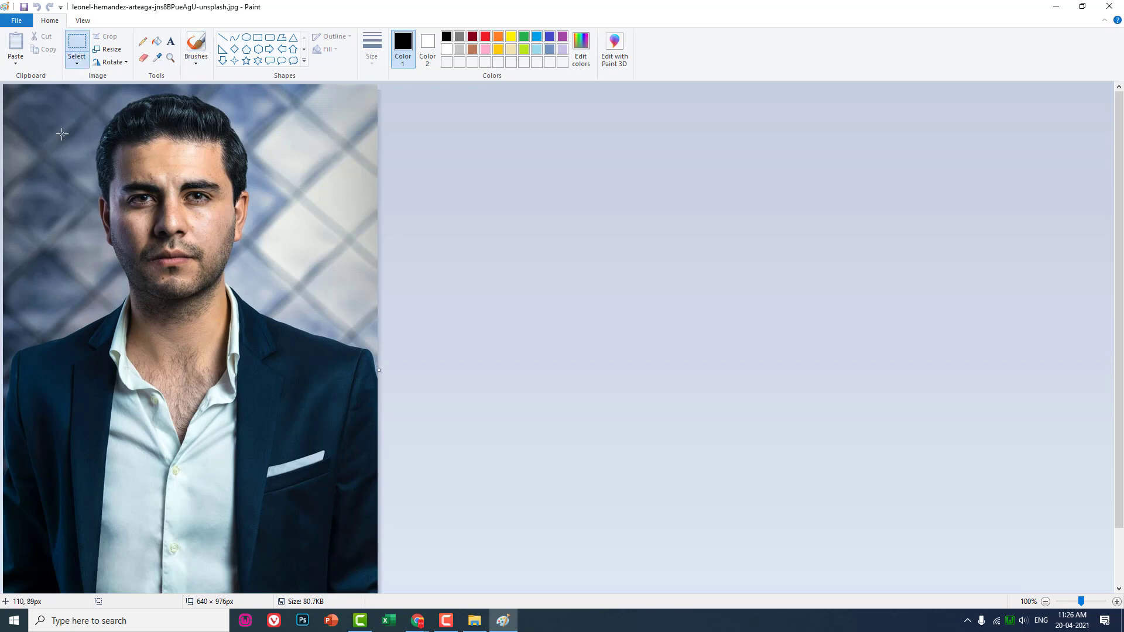
left_click_drag(5, 86, 55, 128)
left_click_drag(384, 454, 384, 455)
left_click(110, 39)
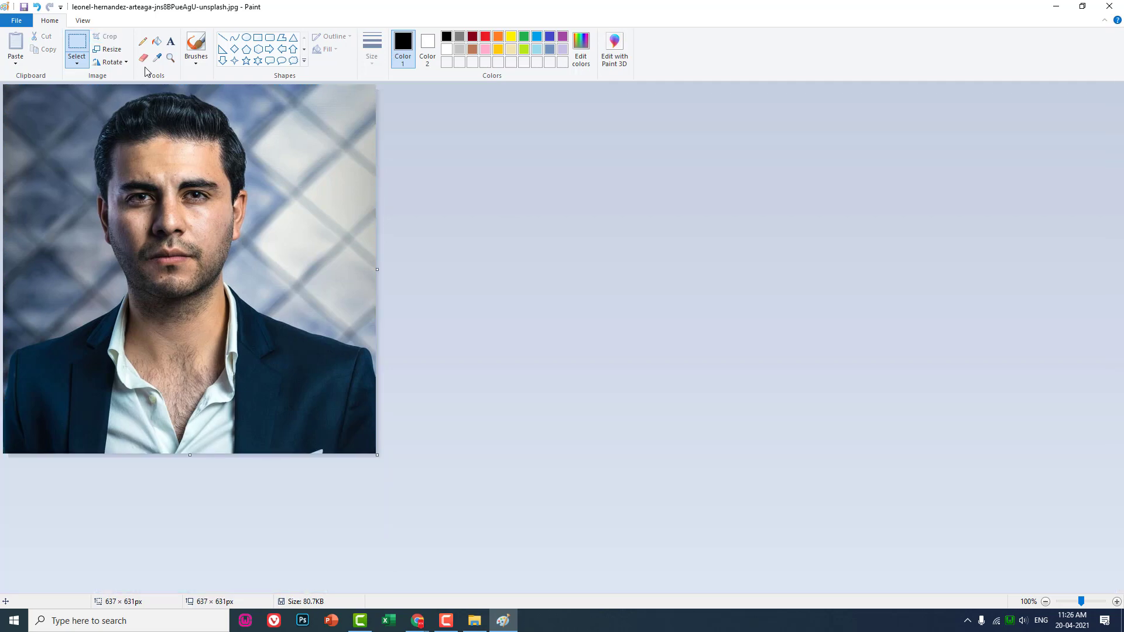
left_click(23, 7)
left_click(1109, 7)
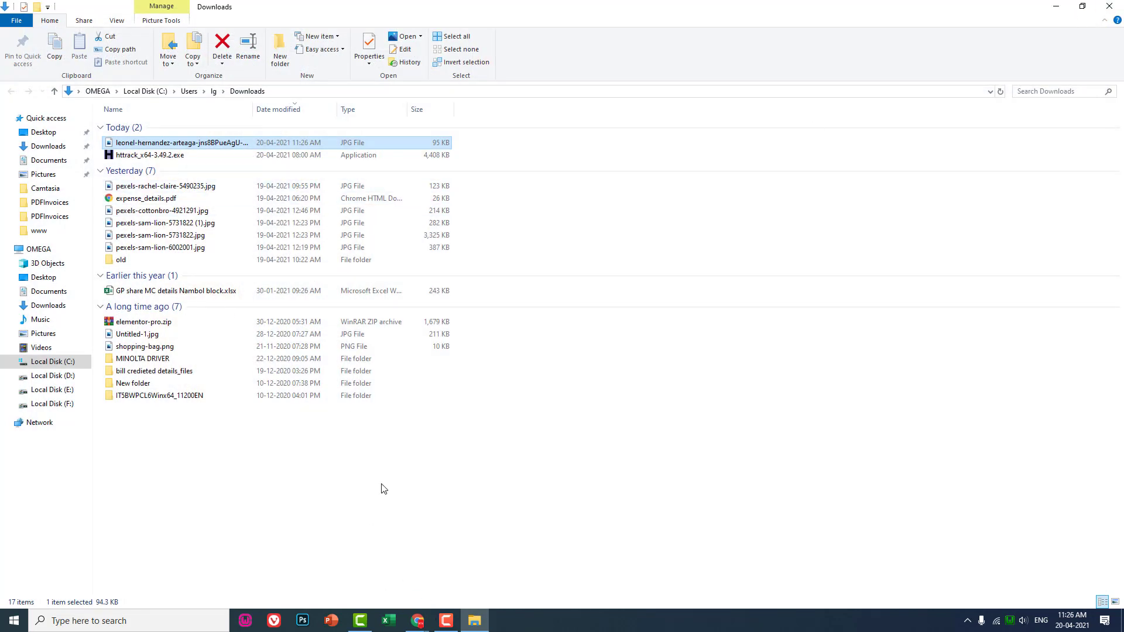
Upload the cropped portrait JPG from Downloads and insert it into the first column's Image widget.
mouse_move(418, 620)
left_click(433, 577)
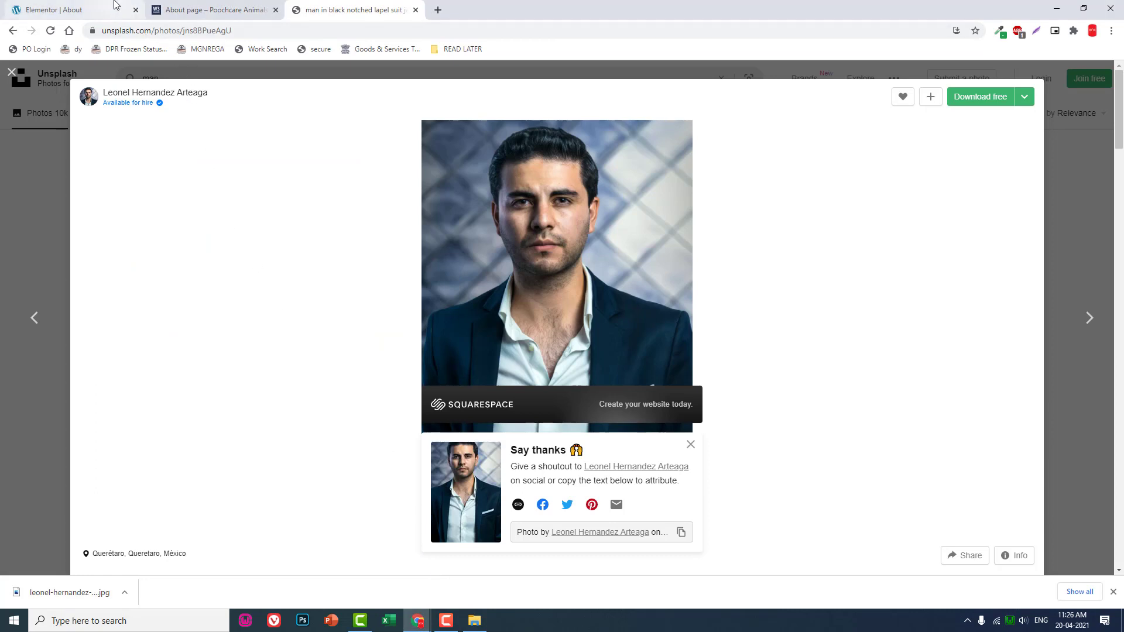
left_click(120, 9)
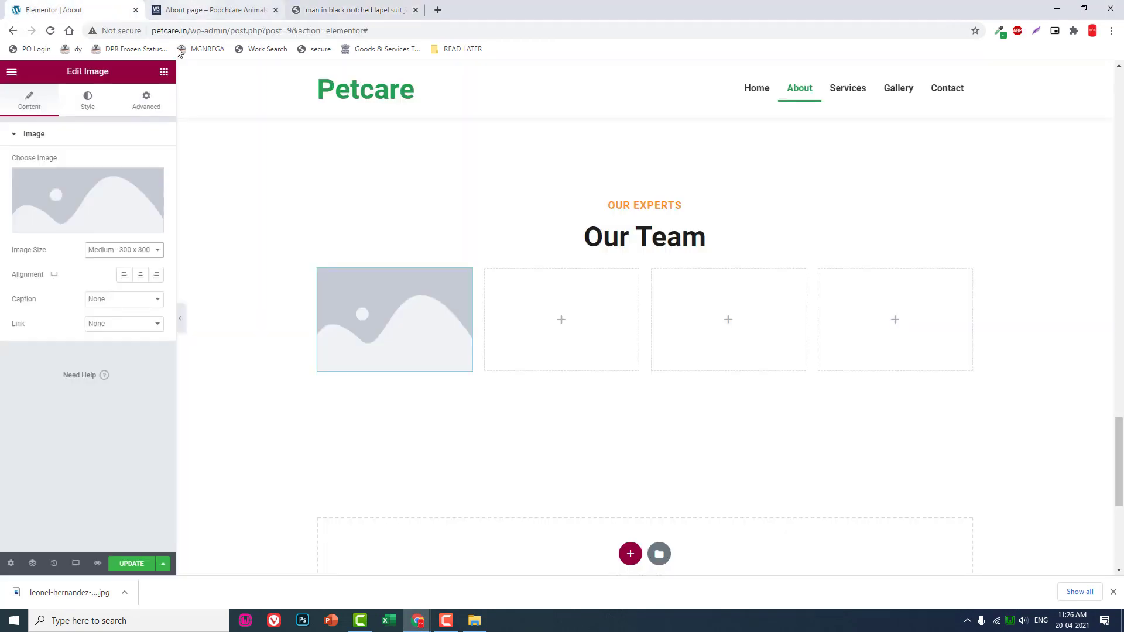
left_click(96, 202)
left_click(58, 120)
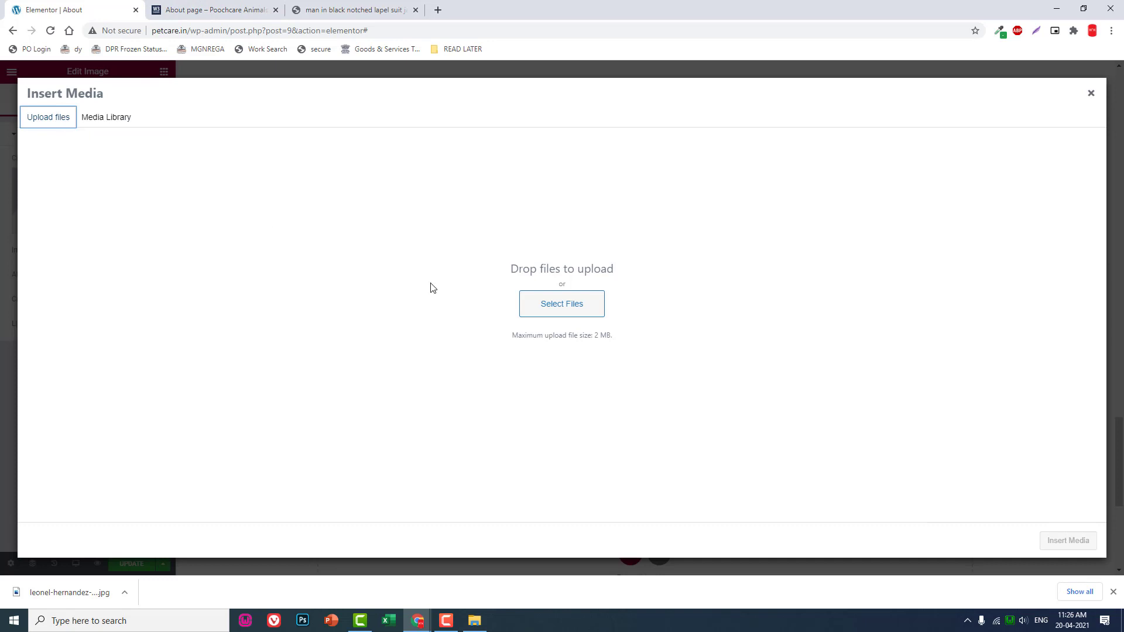
left_click(586, 312)
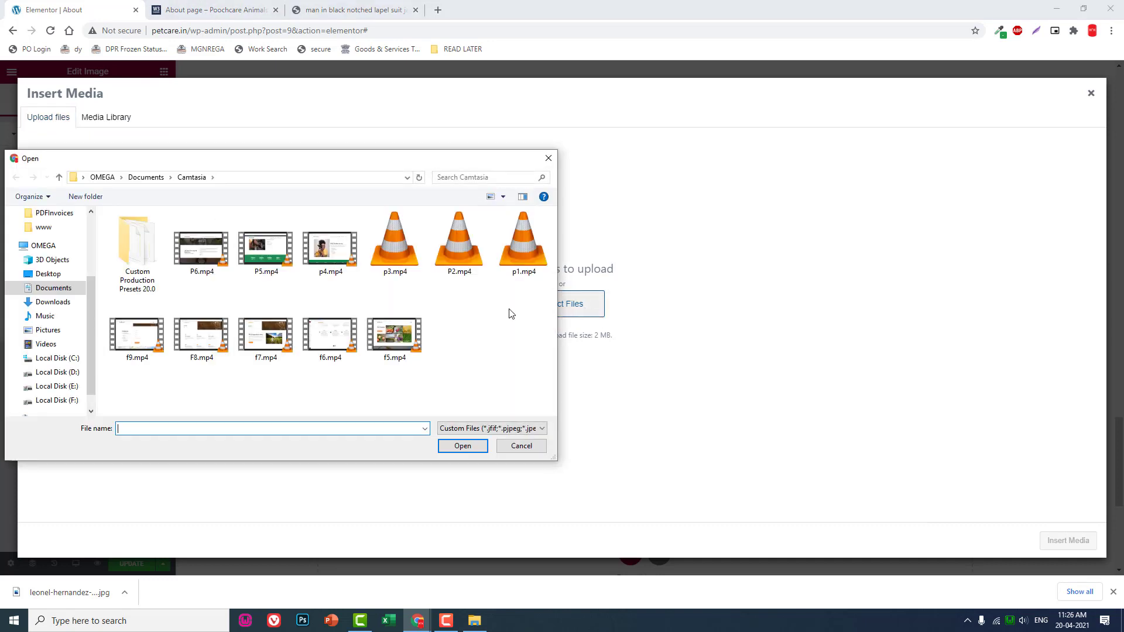
left_click(53, 301)
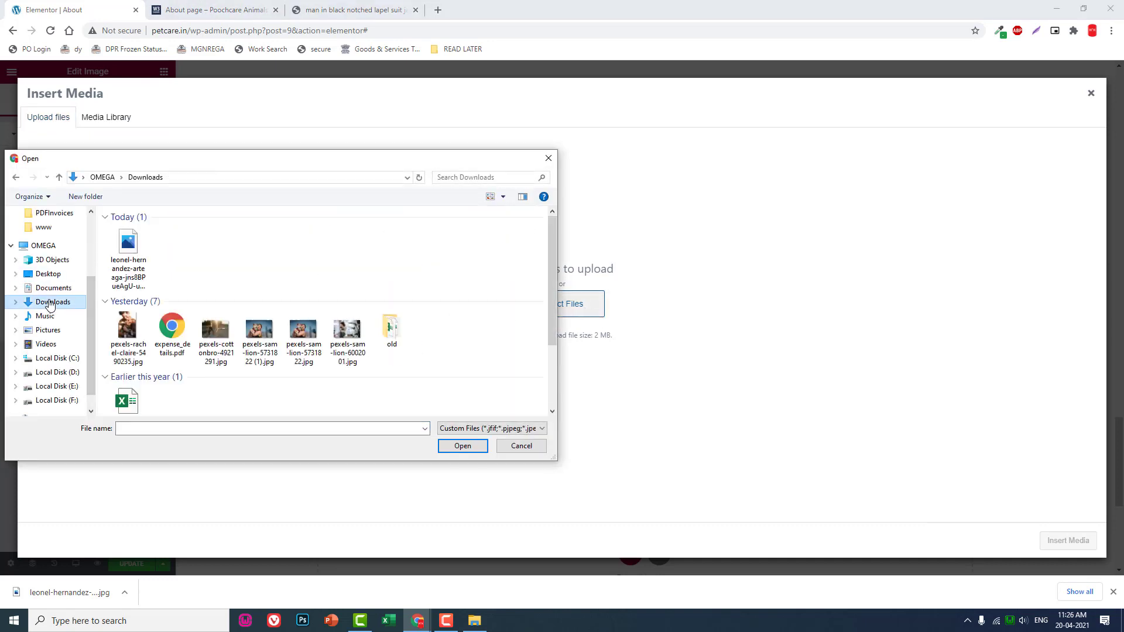
left_click(129, 250)
double_click(131, 257)
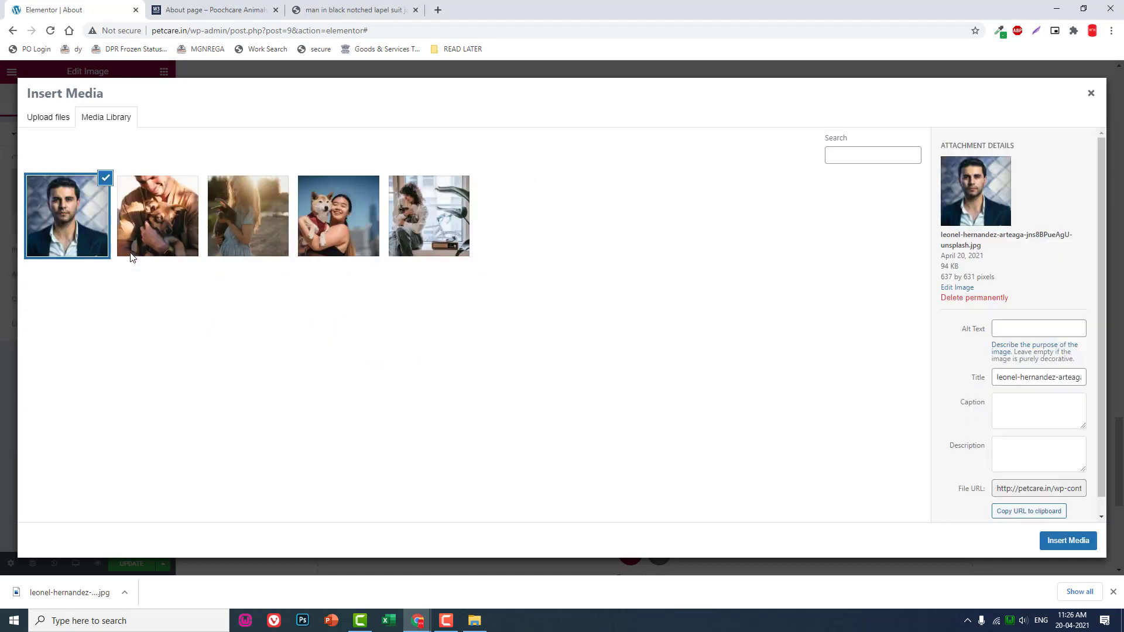
left_click(1069, 540)
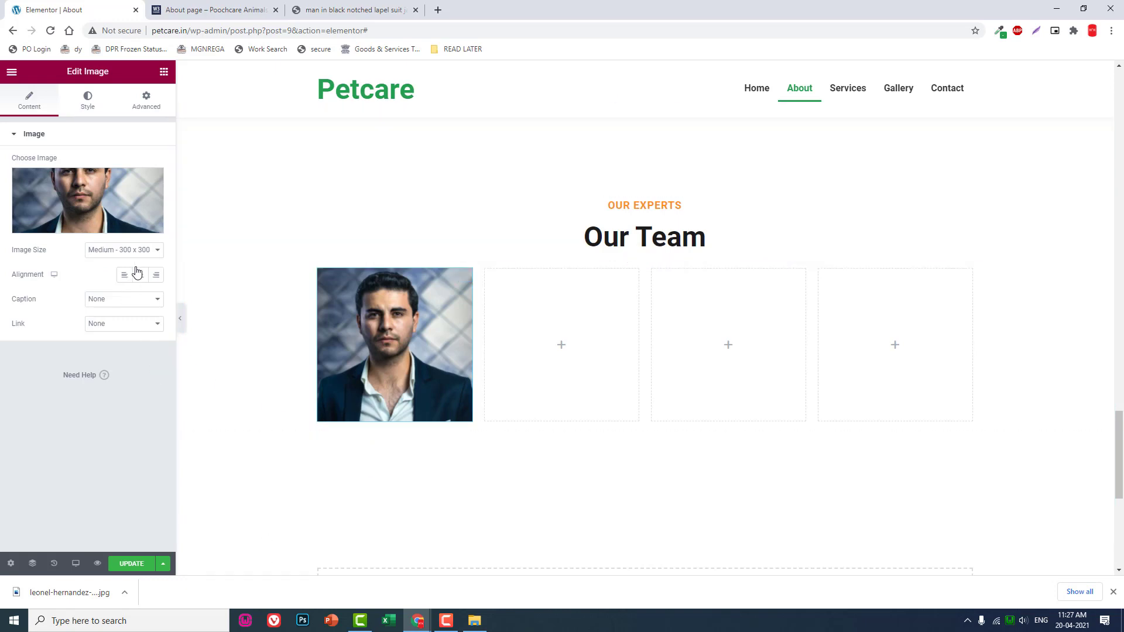
Add a centred H5 heading reading 'Joe Willies' below the portrait.
left_click(176, 10)
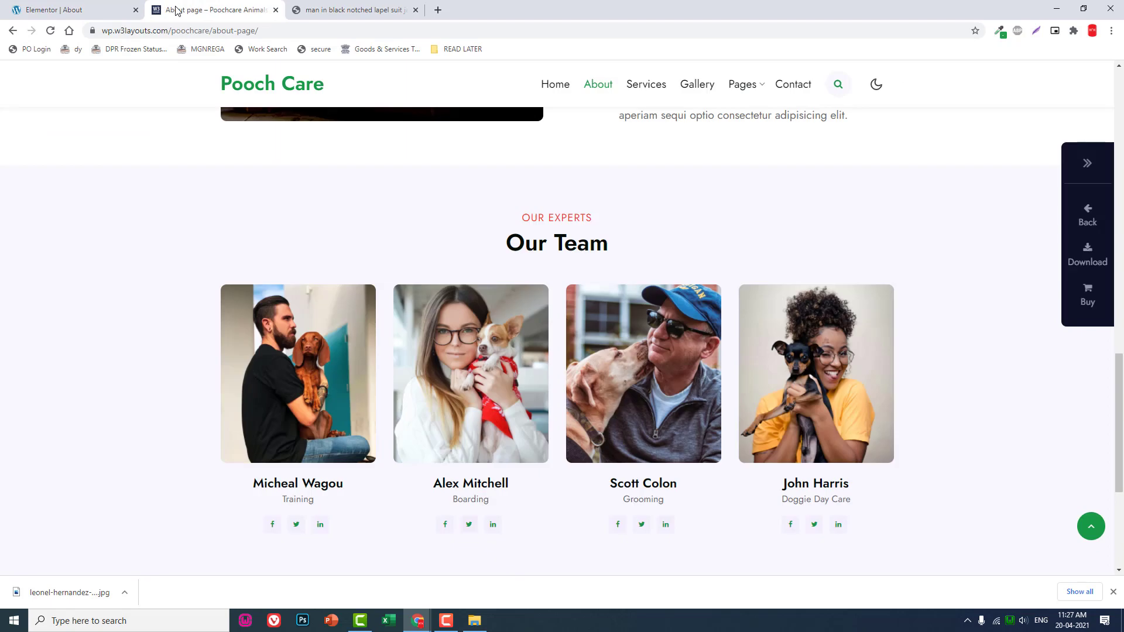
left_click(123, 7)
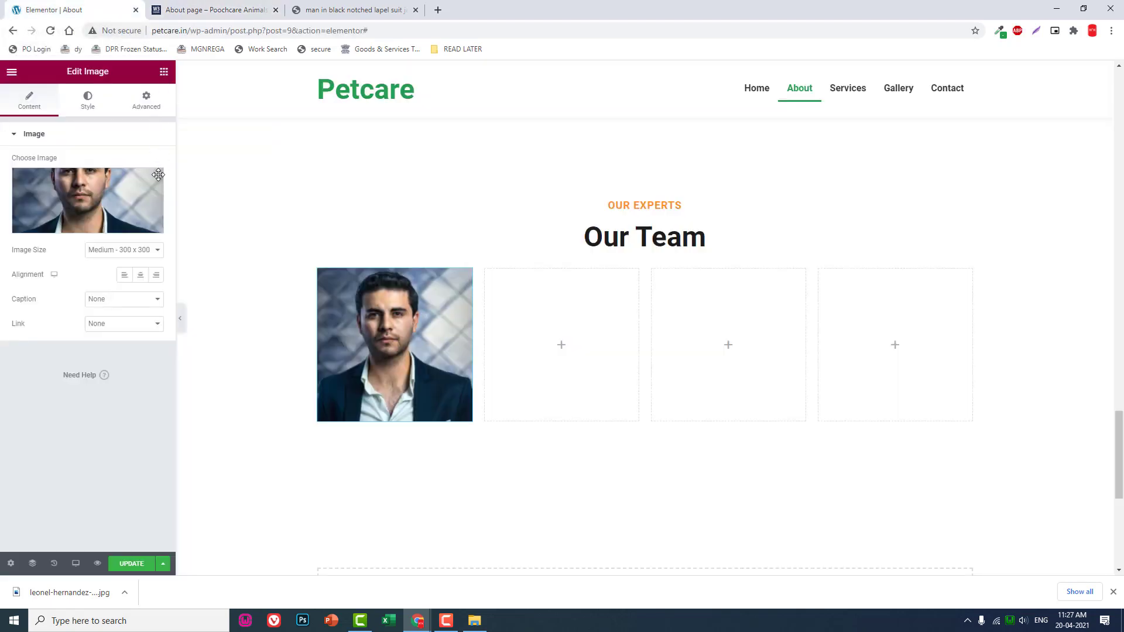
left_click(185, 251)
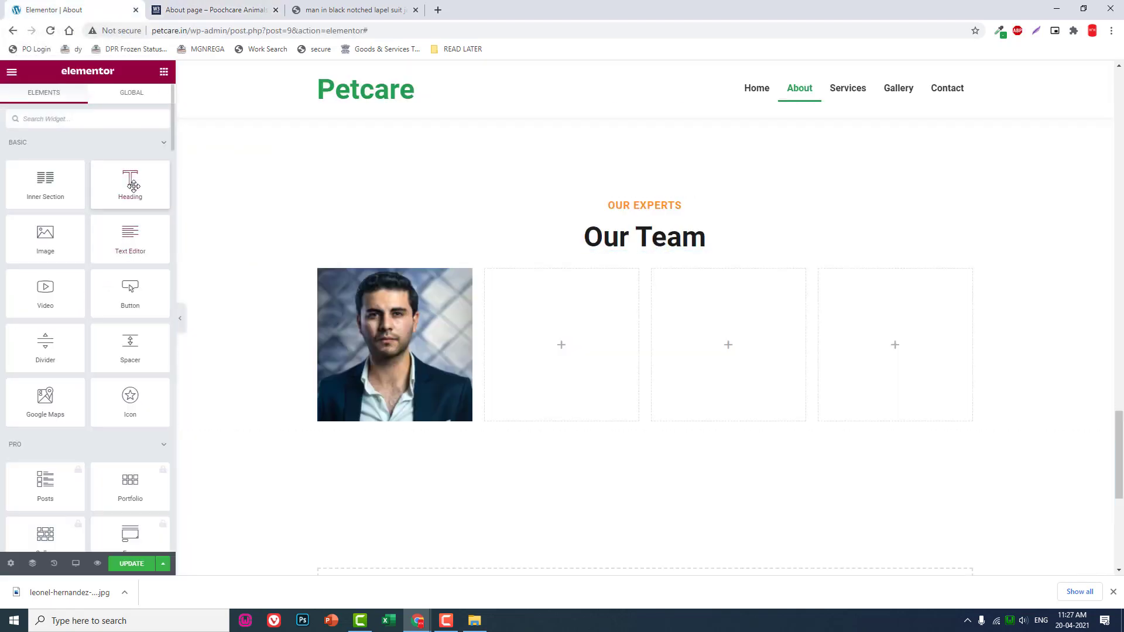
left_click_drag(134, 186, 394, 433)
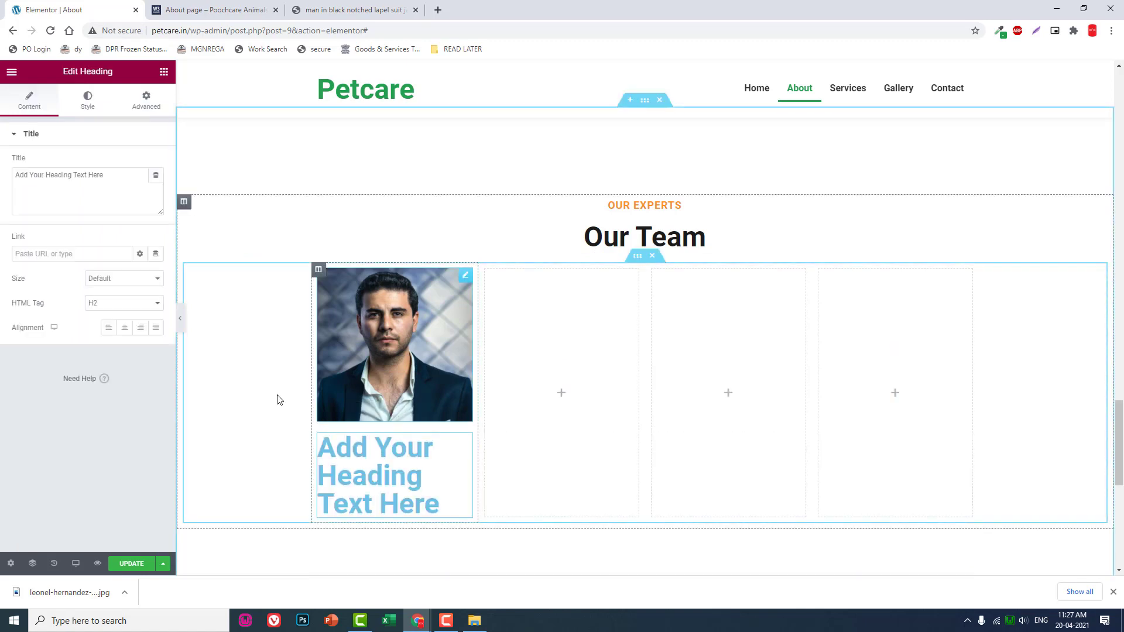
left_click(108, 302)
left_click(103, 352)
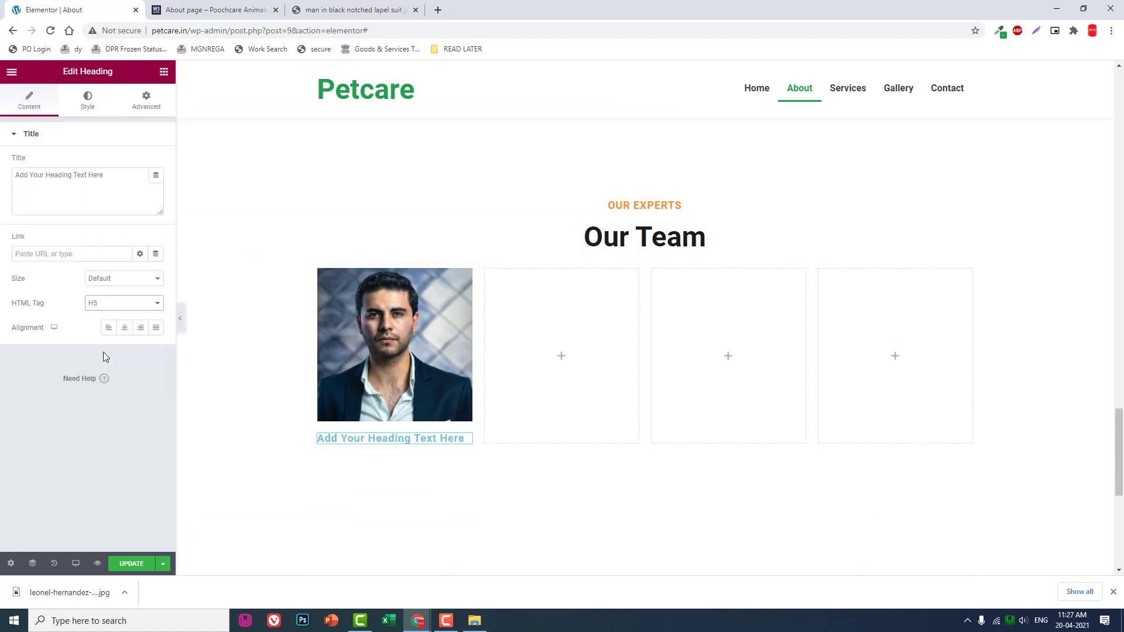
left_click(124, 328)
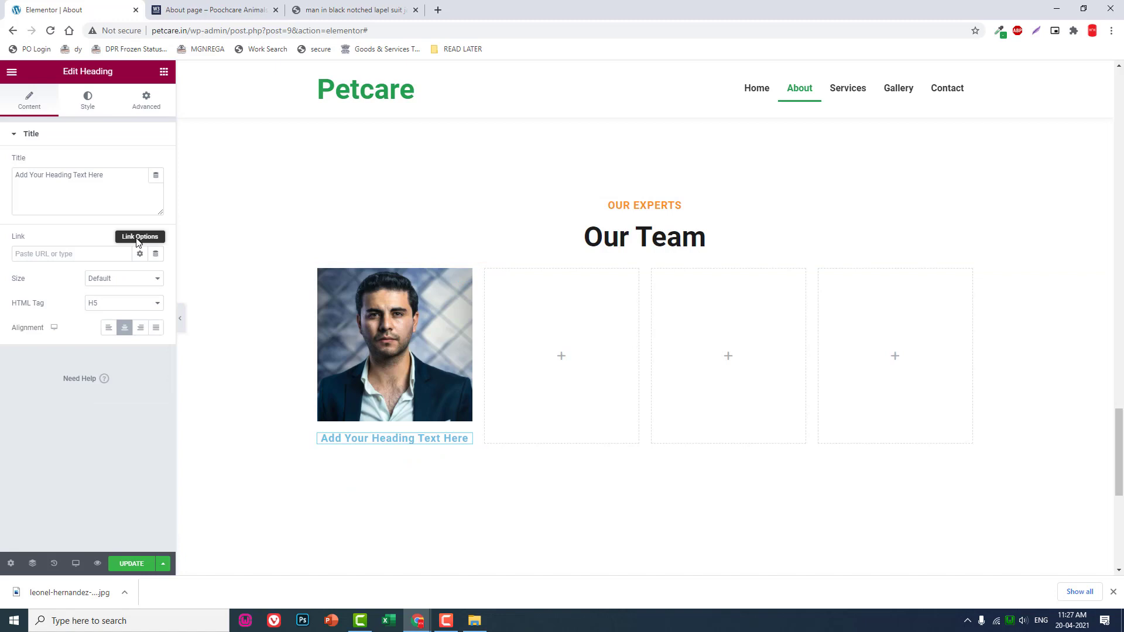
left_click_drag(104, 175, 4, 164)
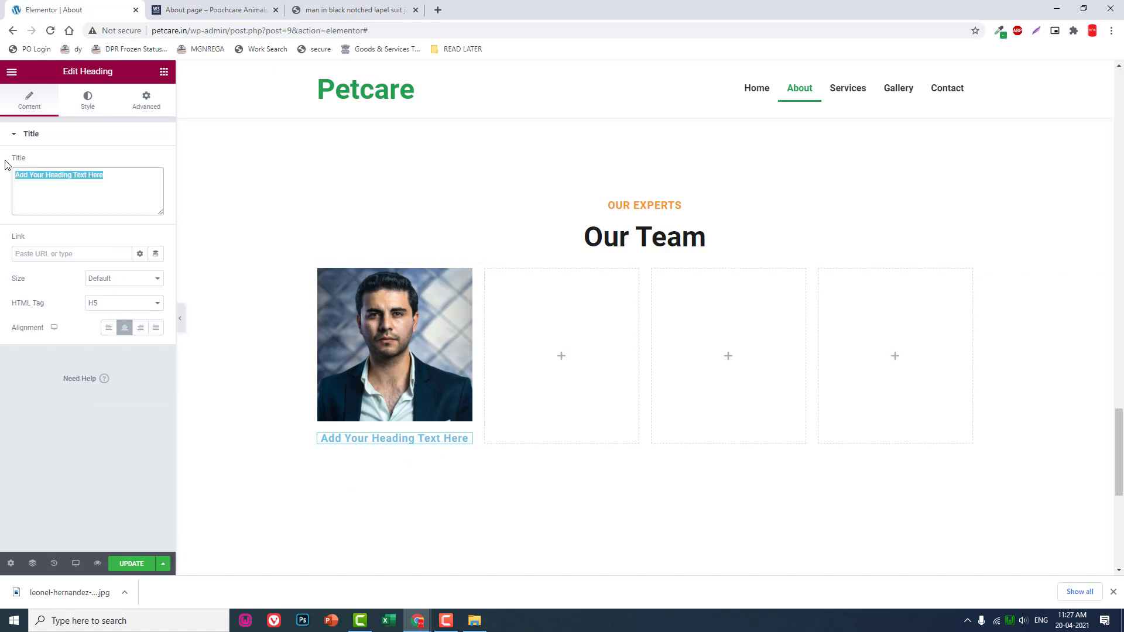
type("Joe Wi")
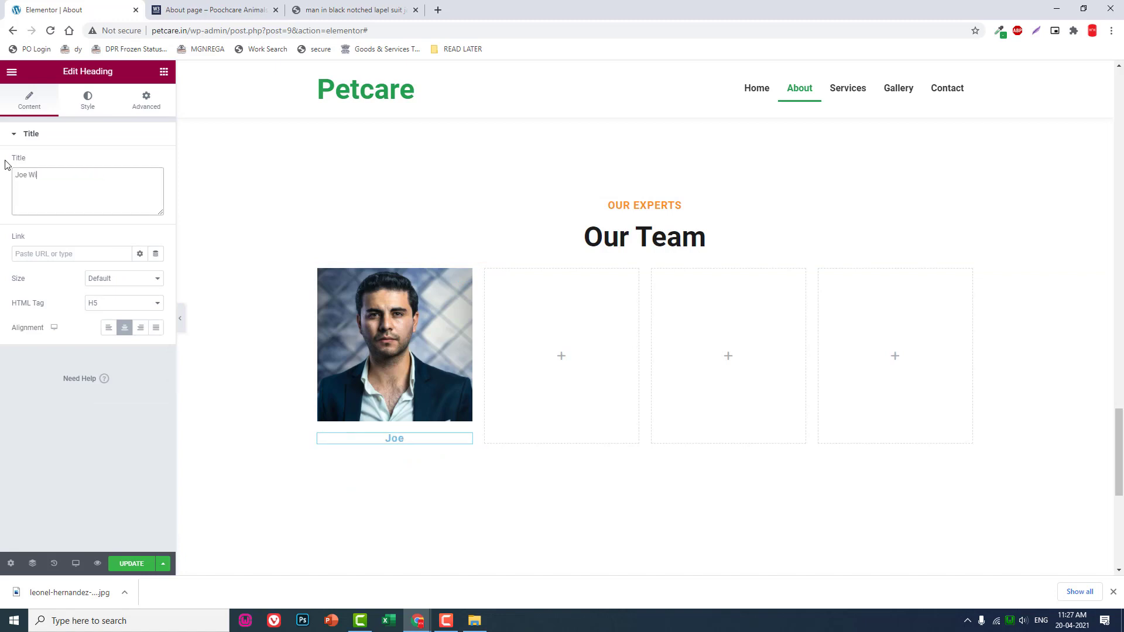
type("llies")
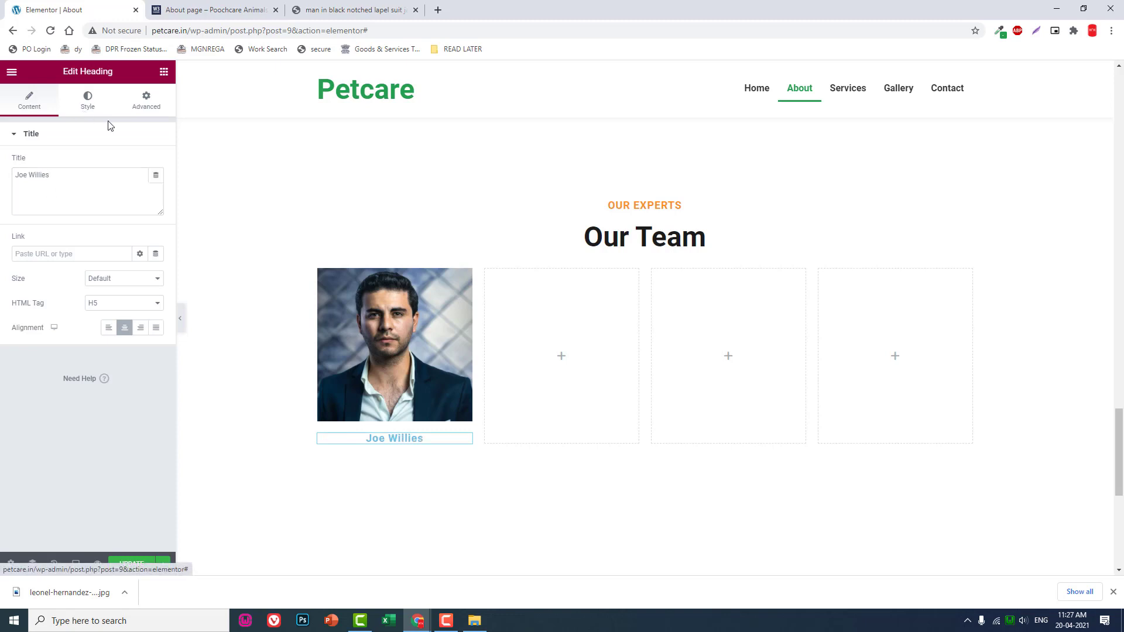
Set the name heading's text colour to dark #17191A.
left_click(88, 99)
left_click(156, 162)
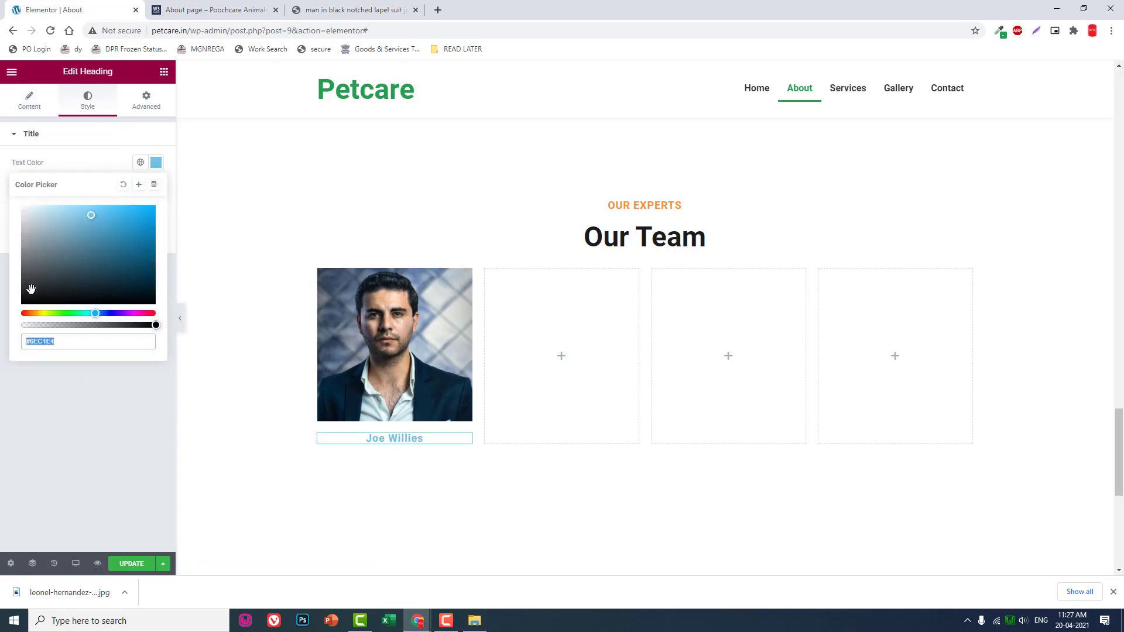
type("#232525")
left_click(211, 10)
left_click(101, 5)
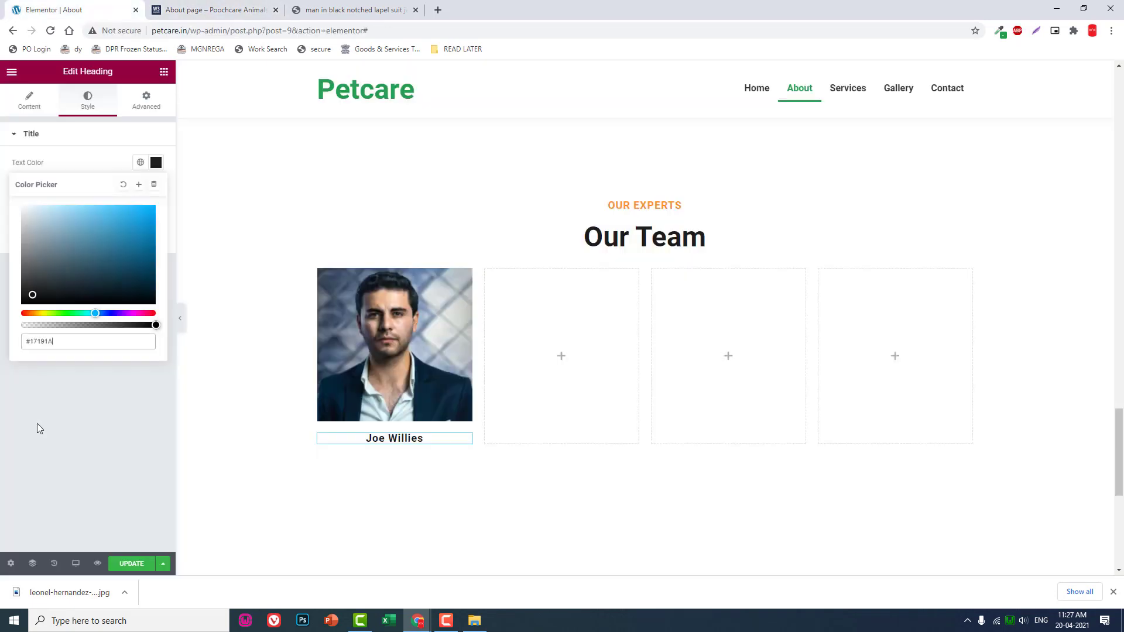
left_click(48, 454)
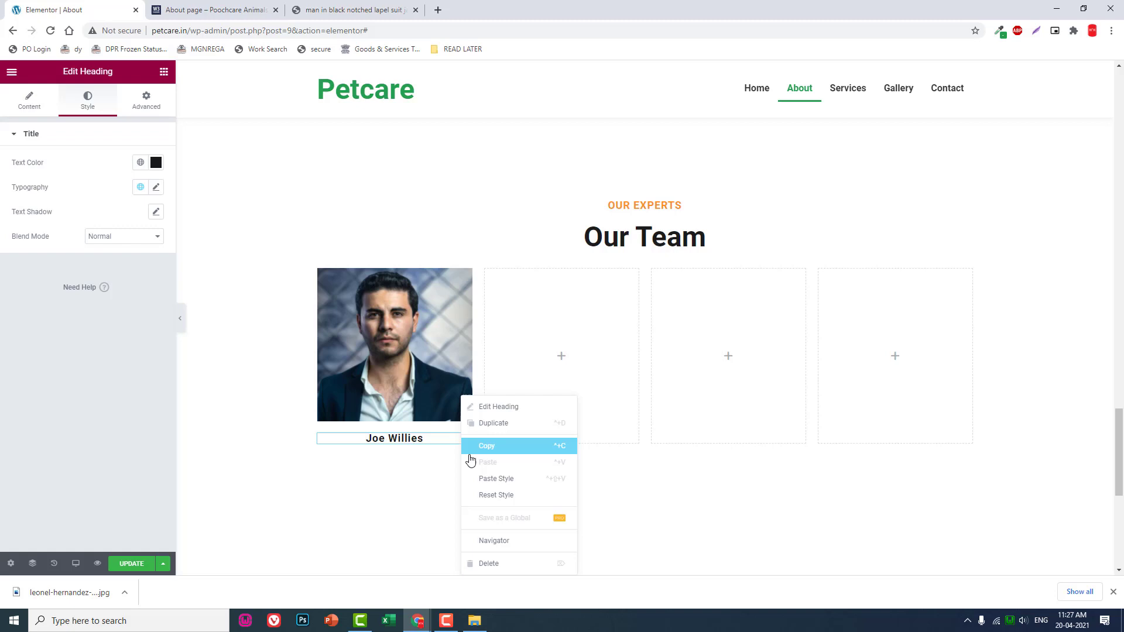
Duplicate the Joe Willies heading as a grey #888D90 H6 and start retyping its title.
left_click(490, 422)
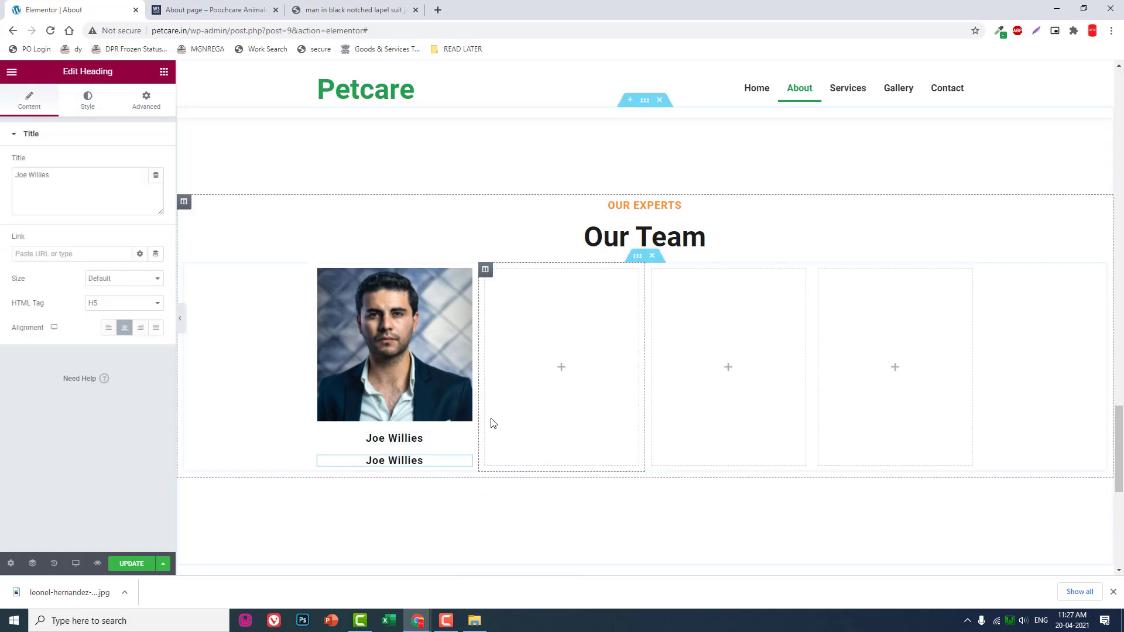
left_click(119, 304)
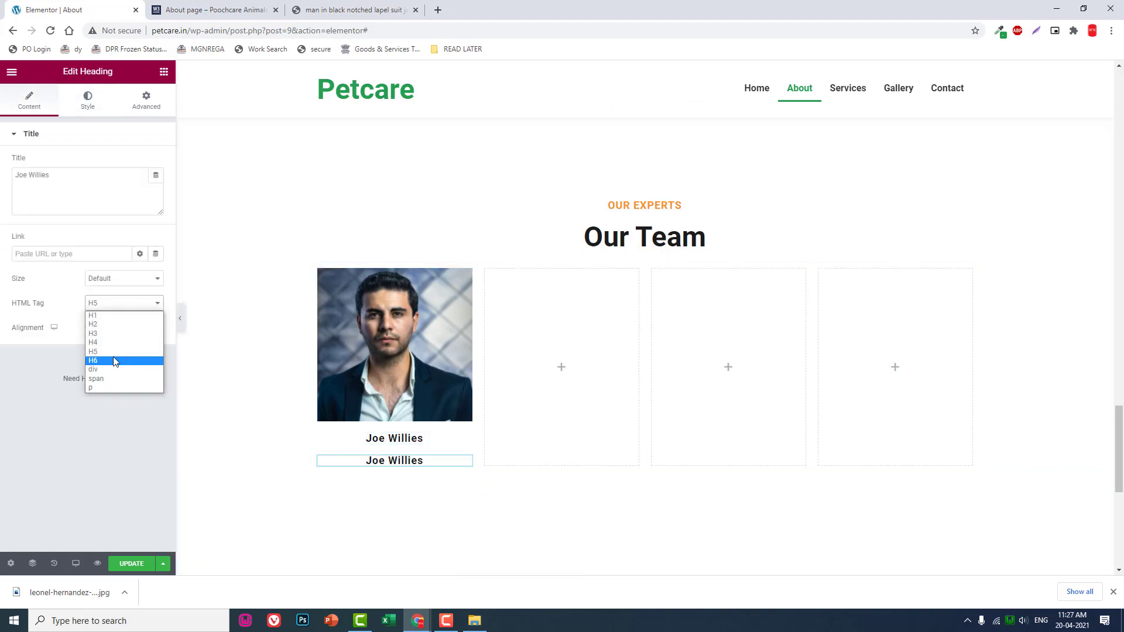
left_click(114, 358)
left_click(87, 100)
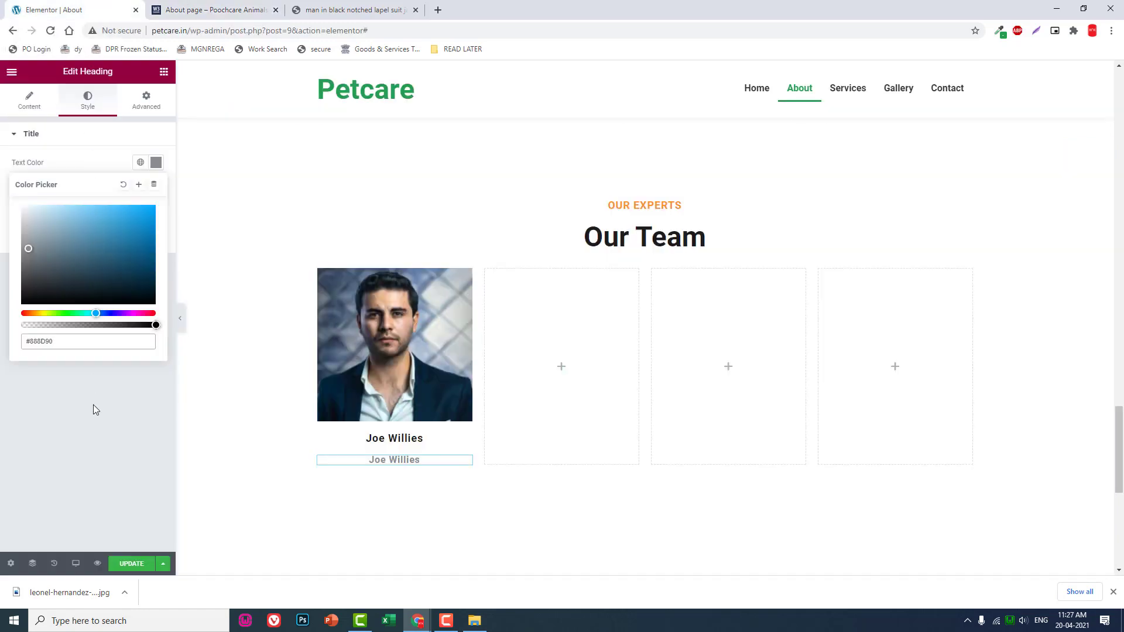
left_click(100, 423)
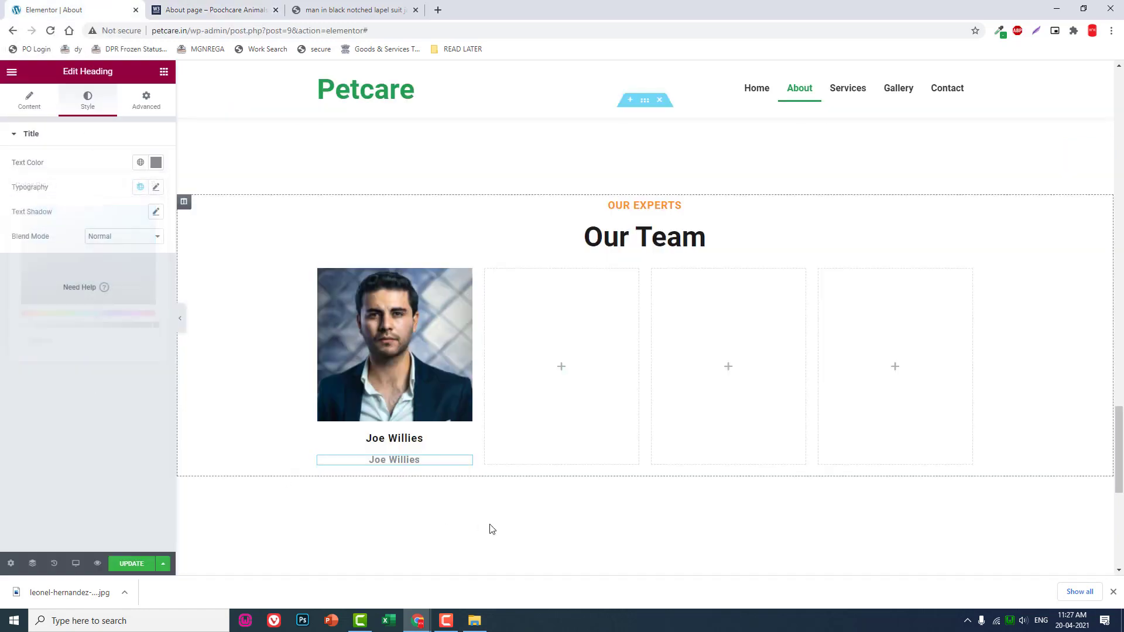
left_click(25, 102)
left_click_drag(78, 208, 17, 182)
type("Trainer")
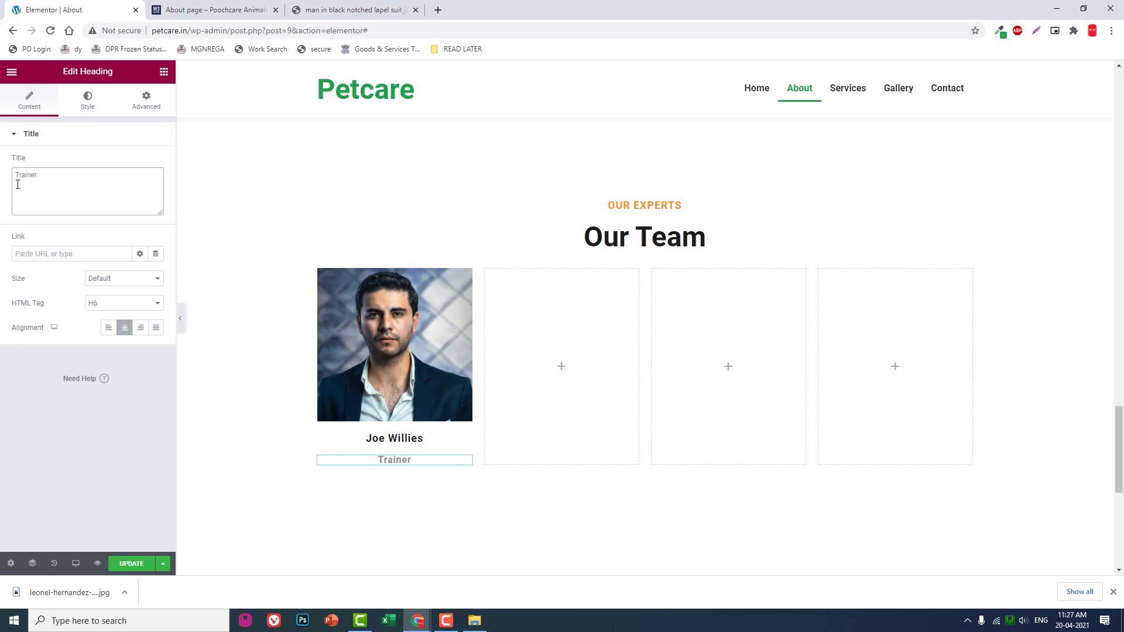
Set the Trainer subtitle's typography style to Italic.
left_click(88, 114)
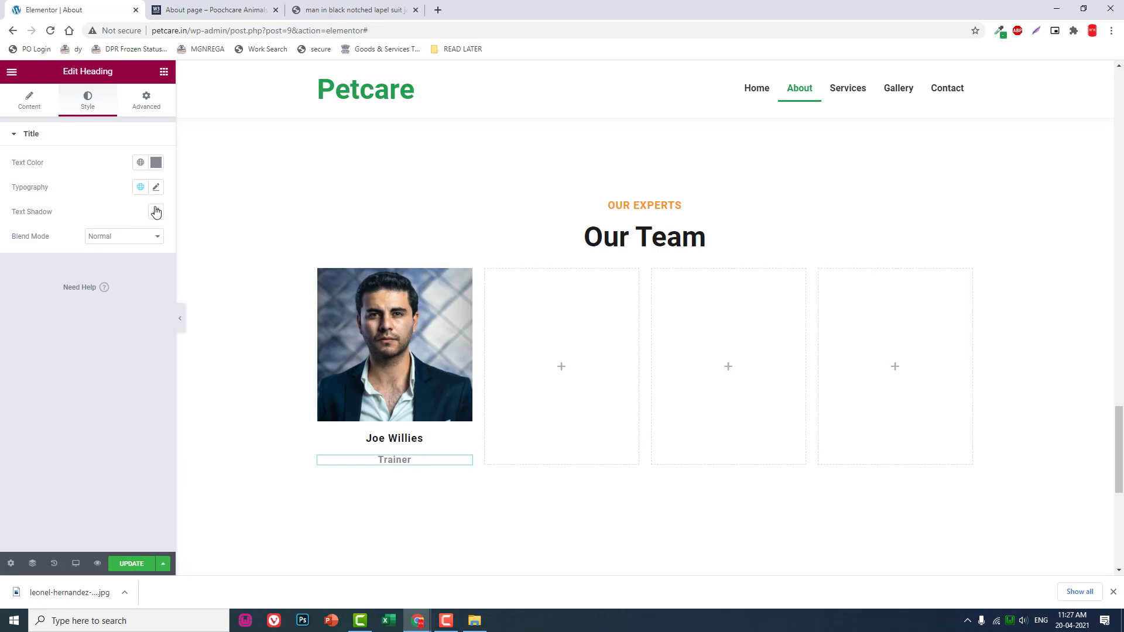
left_click(155, 188)
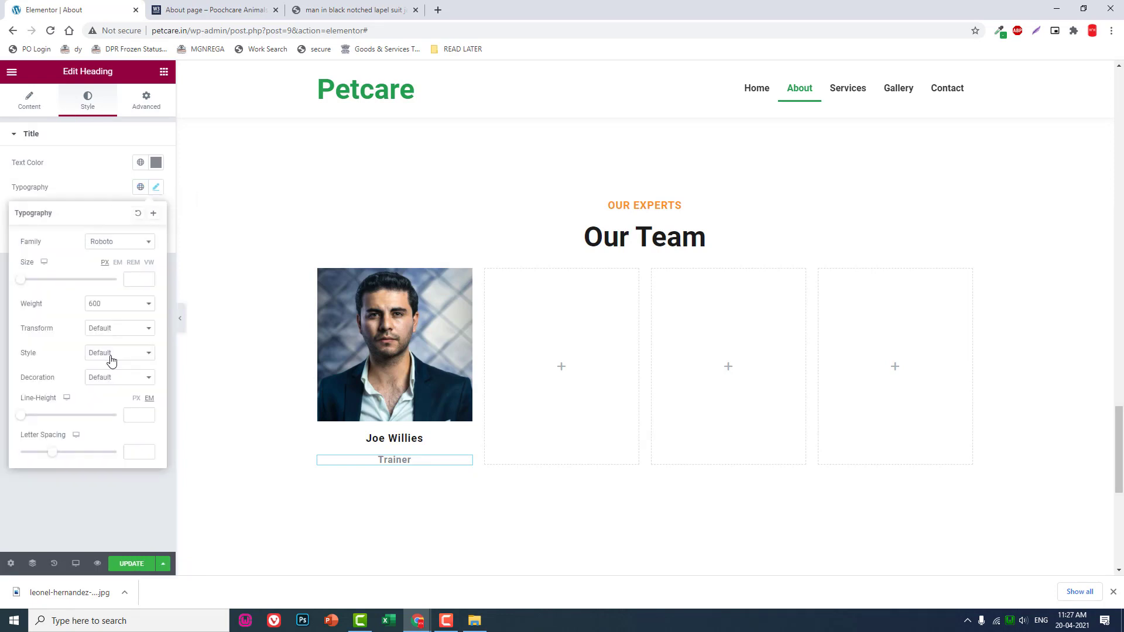
left_click(116, 356)
left_click(117, 384)
left_click(58, 496)
left_click(208, 9)
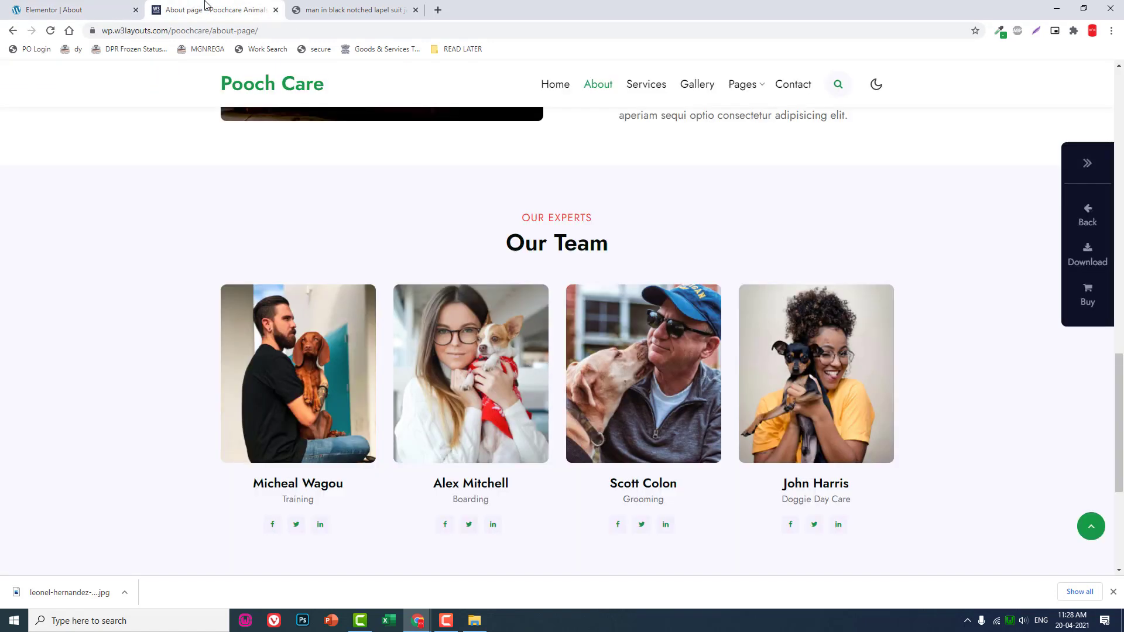
left_click(64, 9)
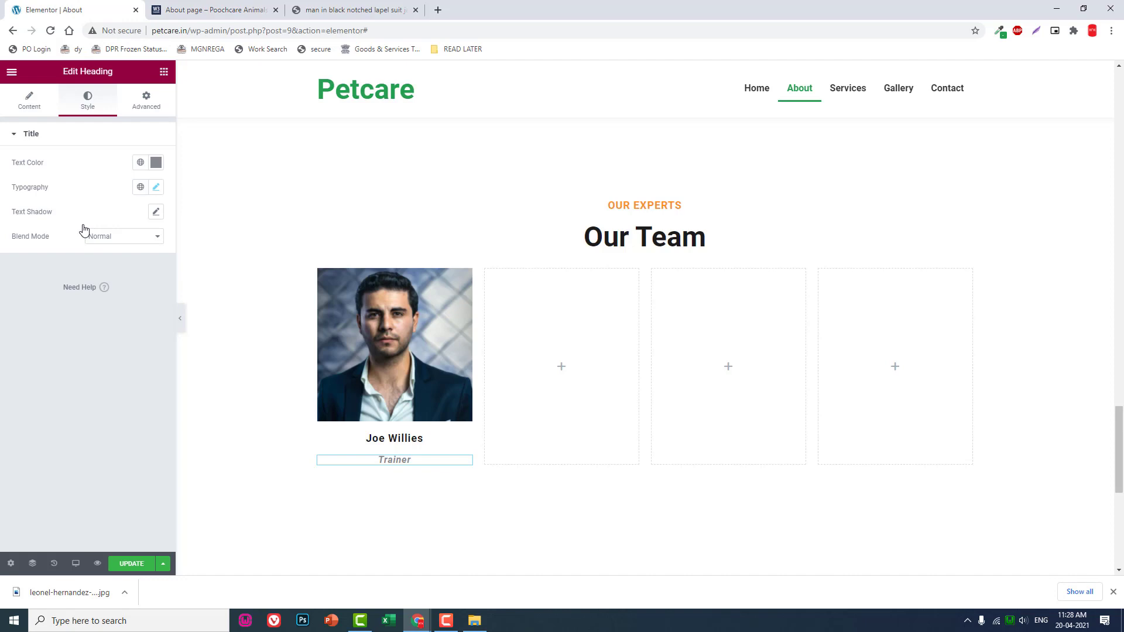
Add a Social Icons widget under Trainer and append a WhatsApp icon to the Facebook, Twitter, YouTube row.
key("Escape")
type("sc")
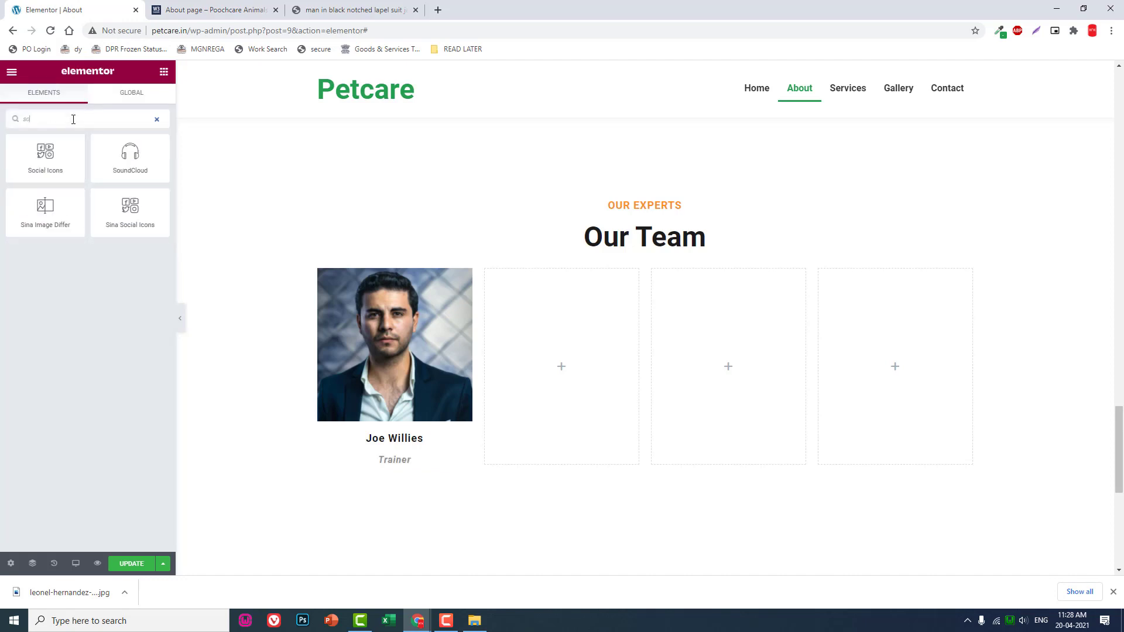
left_click_drag(63, 161, 422, 459)
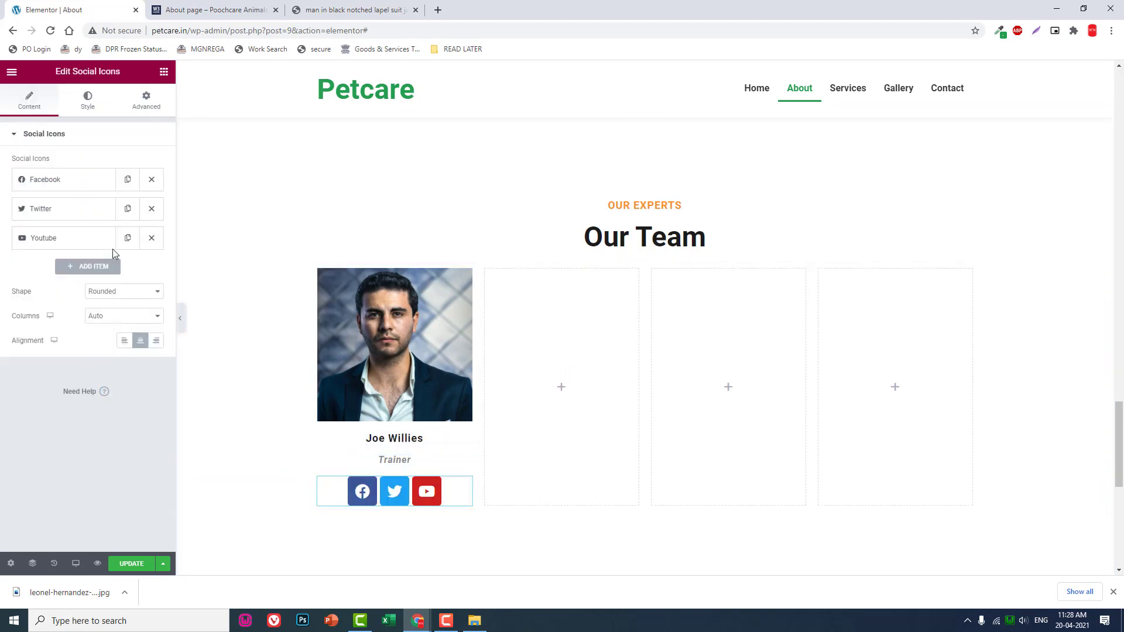
left_click(100, 267)
left_click(102, 323)
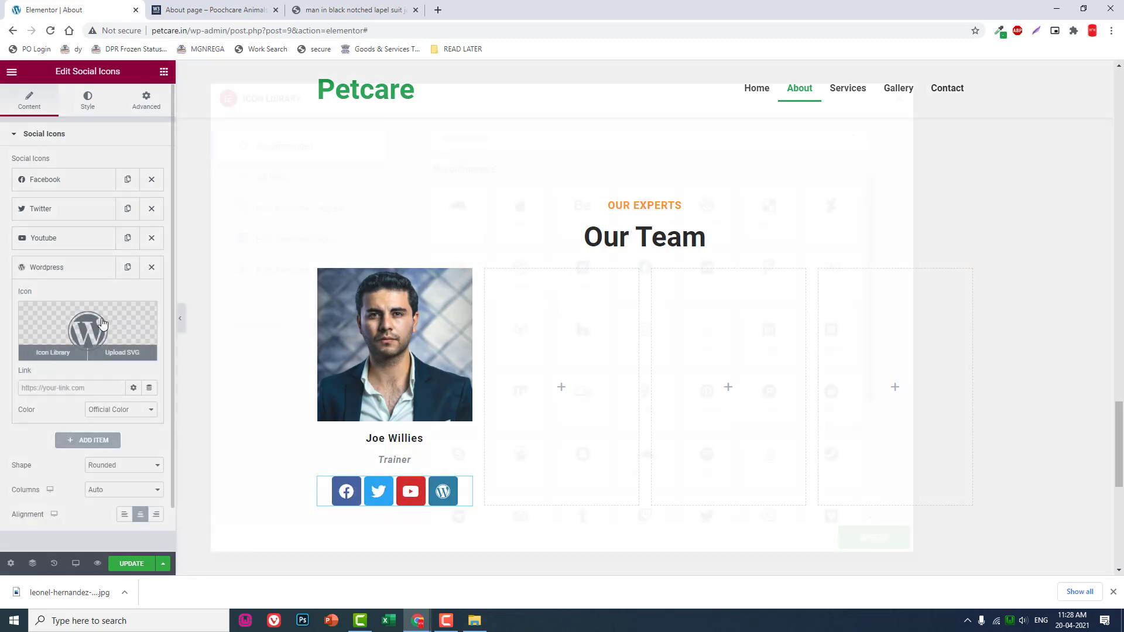
left_click(645, 413)
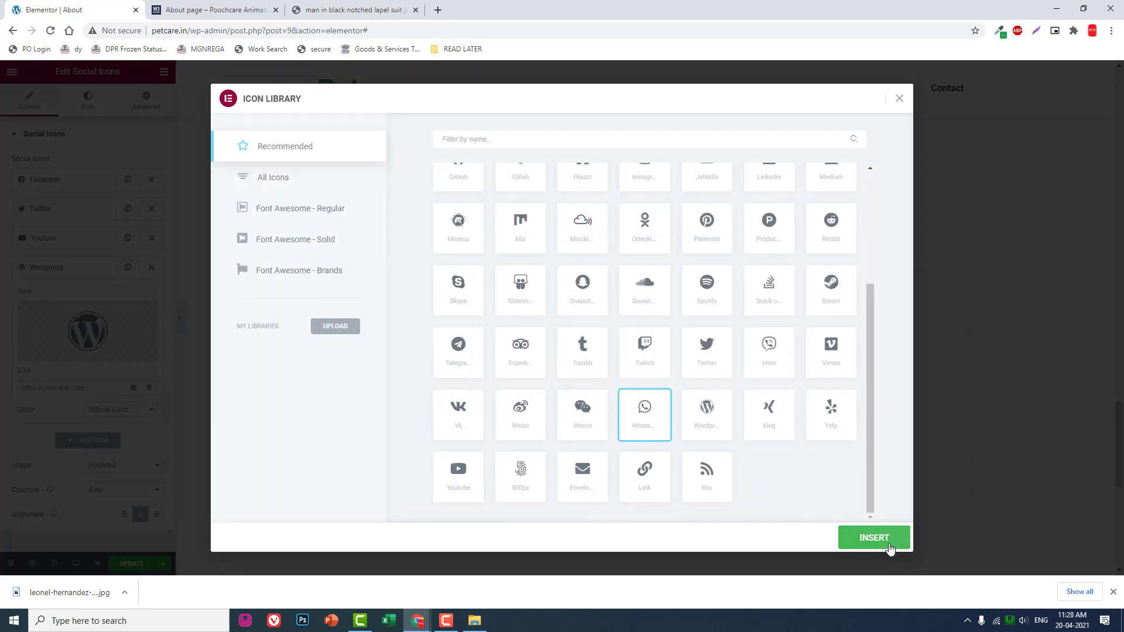
left_click(872, 537)
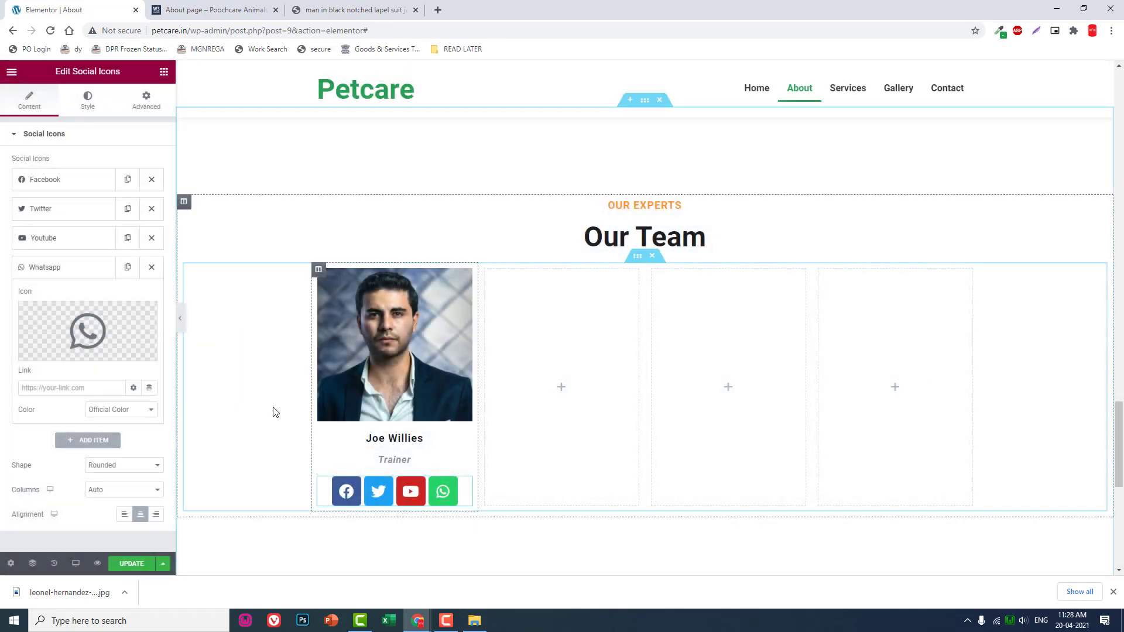
left_click(87, 105)
Make the social icons circular with an icon size of 20.
left_click(35, 108)
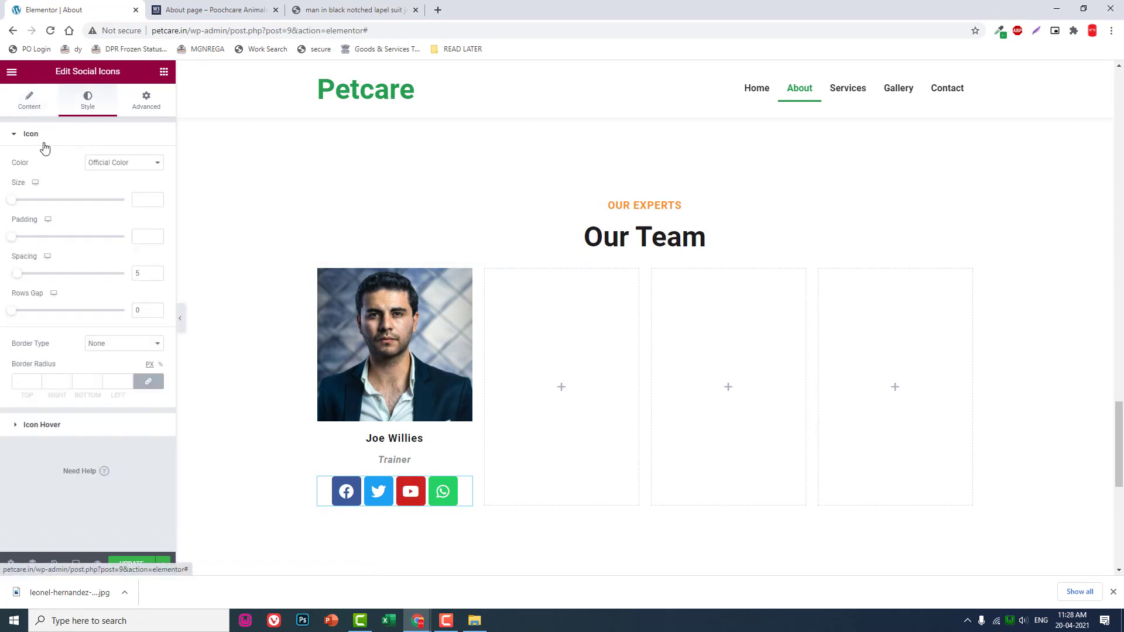
left_click(121, 326)
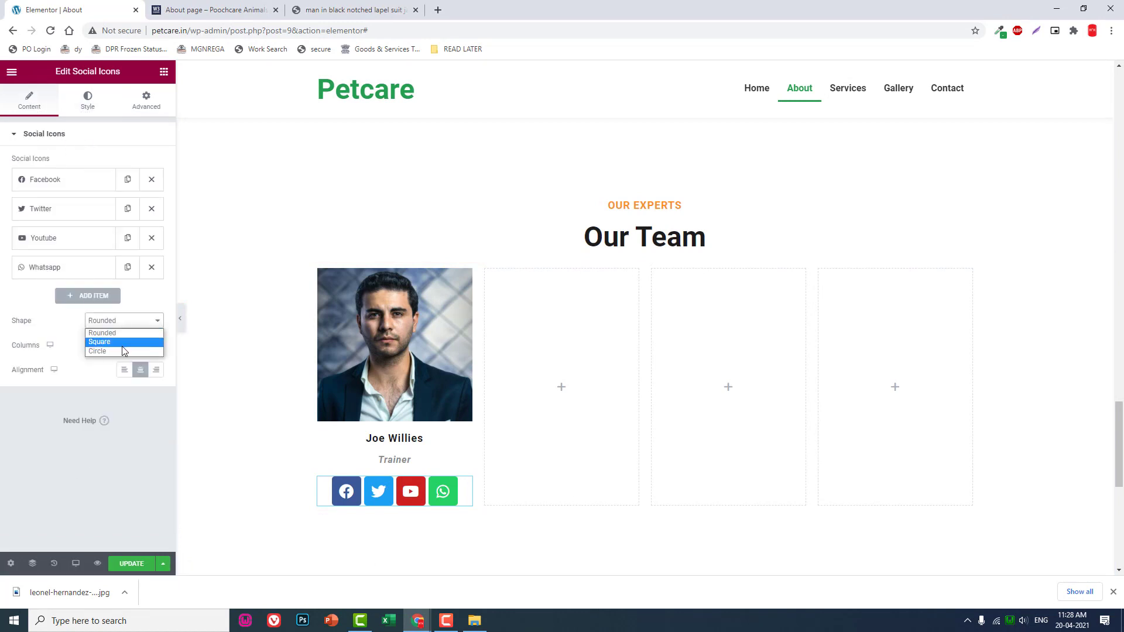
left_click(124, 352)
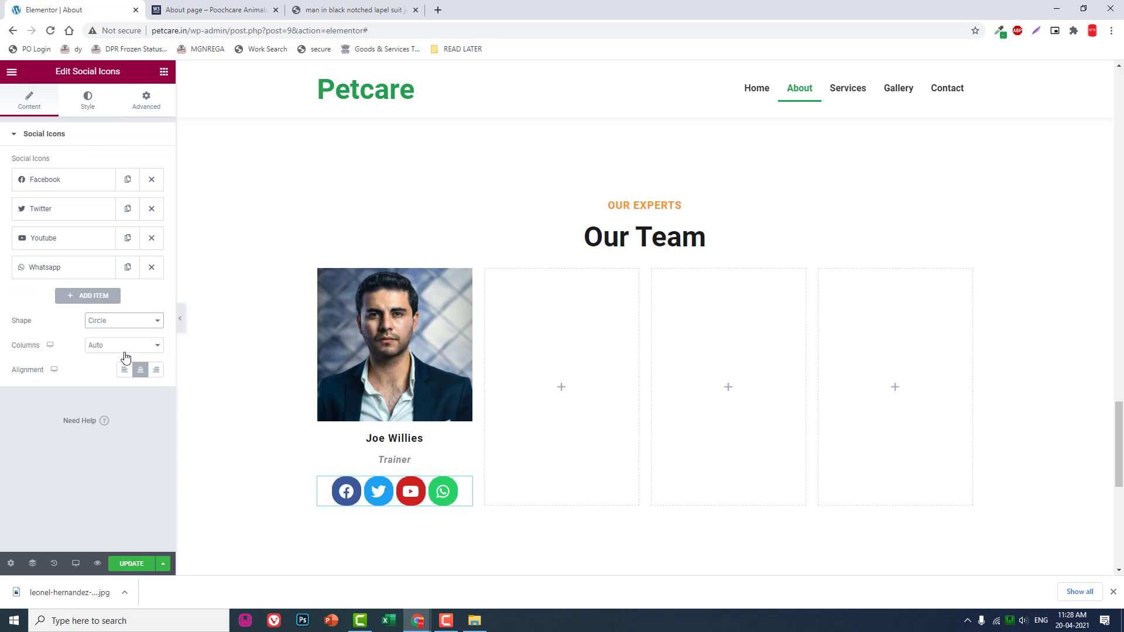
left_click(88, 104)
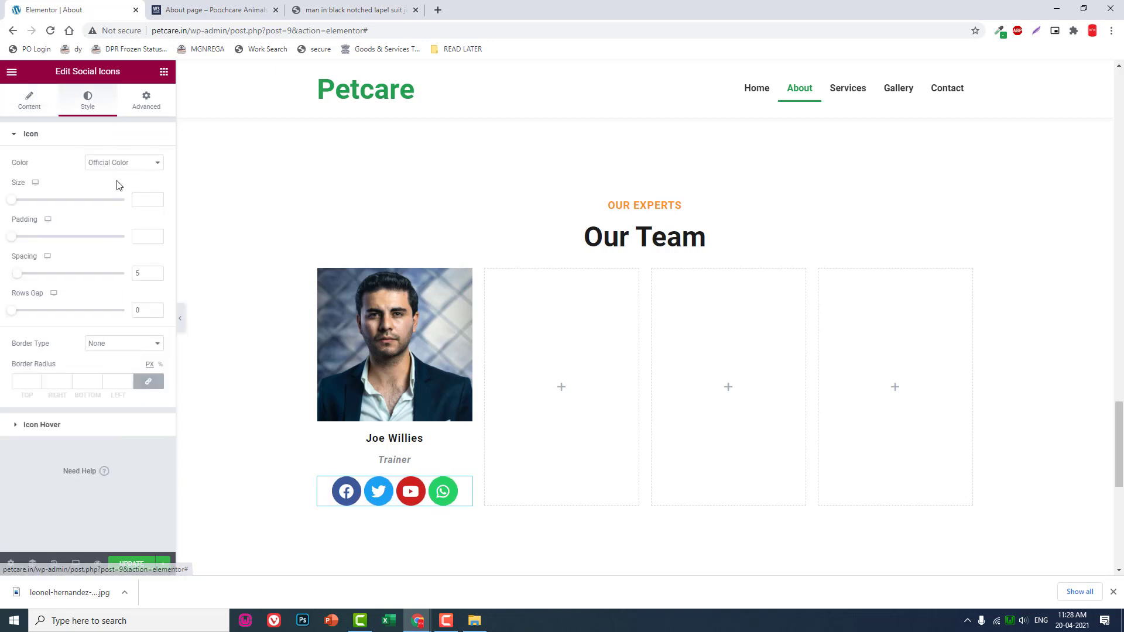
left_click(144, 202)
type("3")
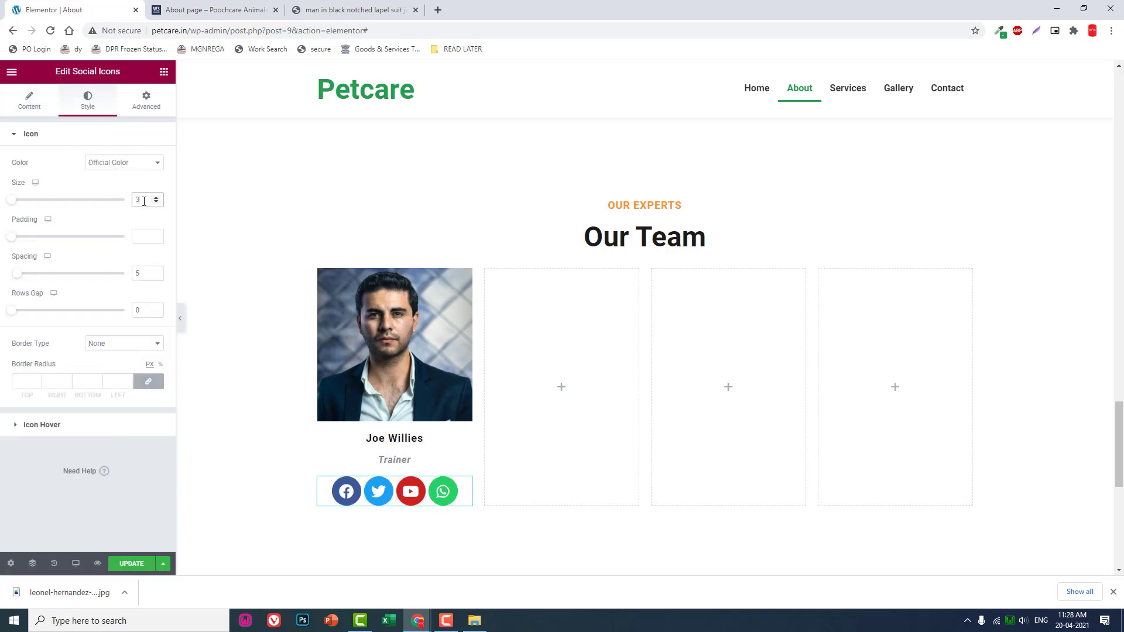
type("0")
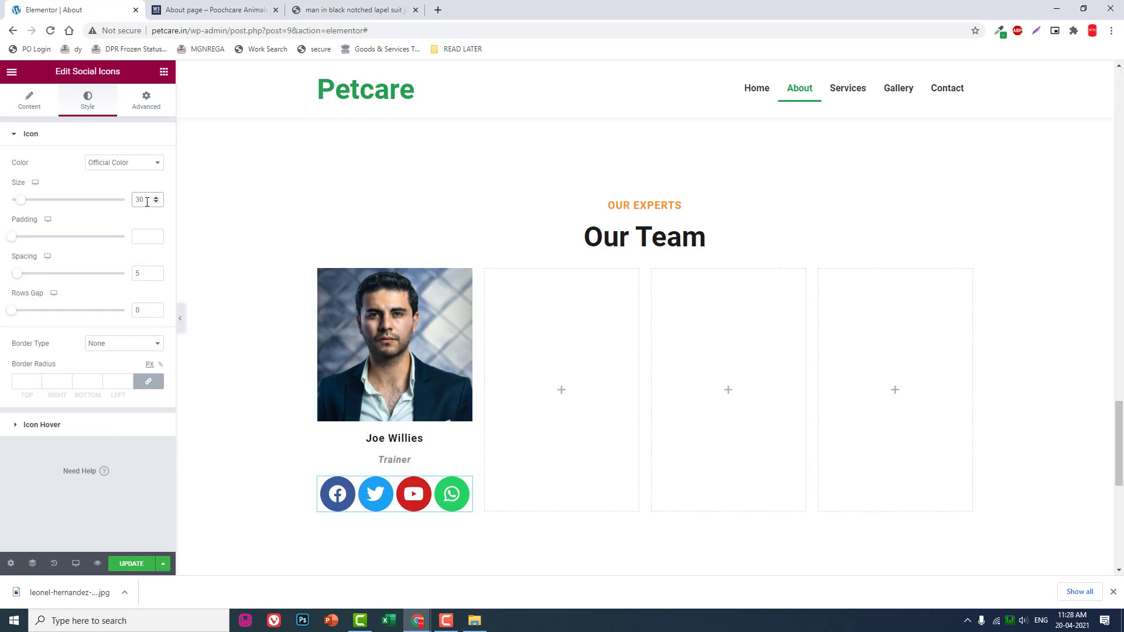
type("20")
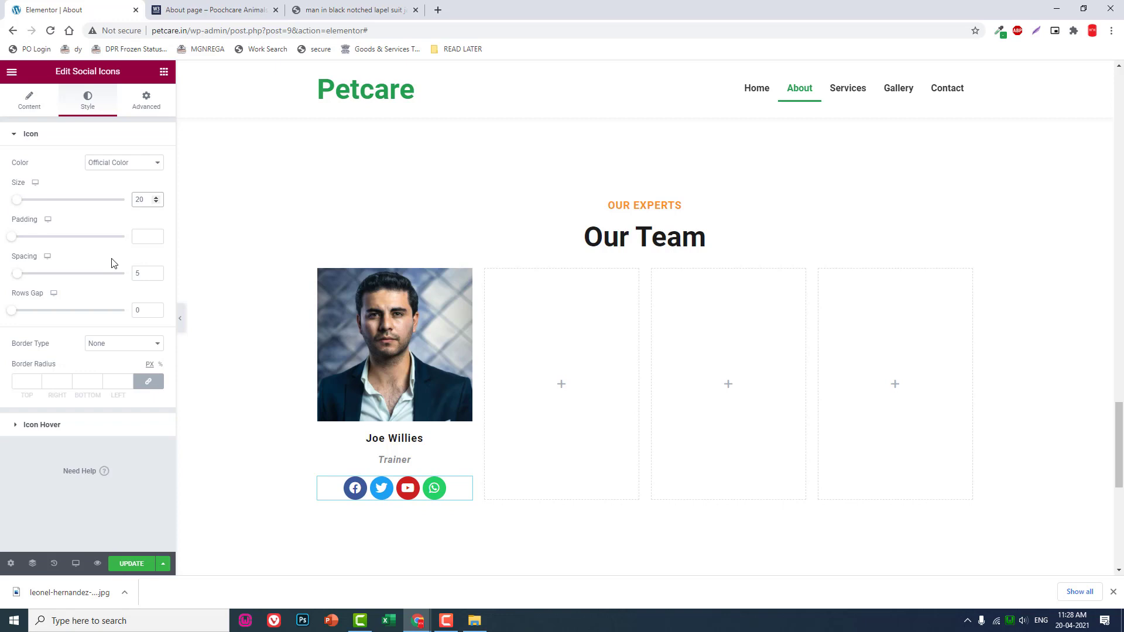
left_click(206, 6)
left_click(100, 7)
Switch the social icons to custom colours and try a grey primary colour.
left_click(120, 164)
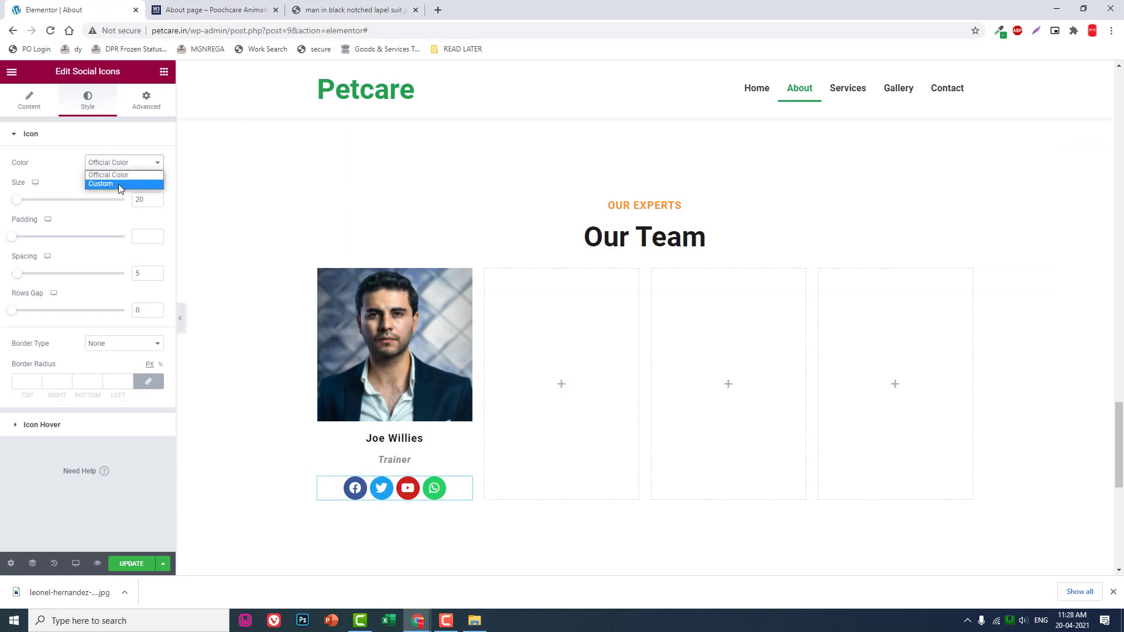
left_click(118, 184)
left_click(154, 189)
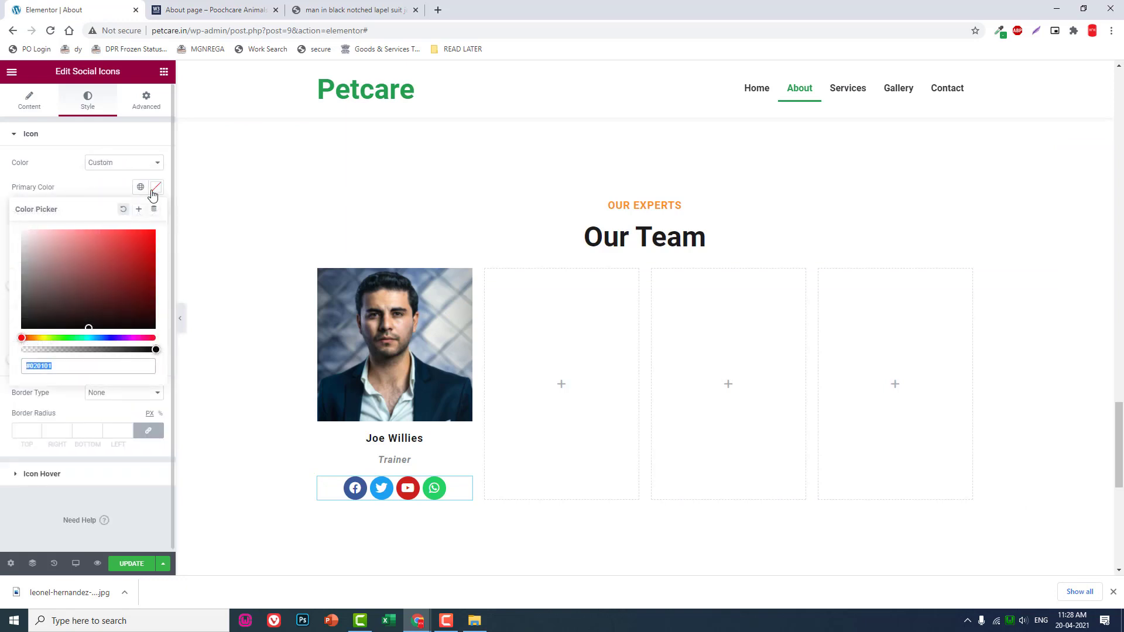
left_click(27, 295)
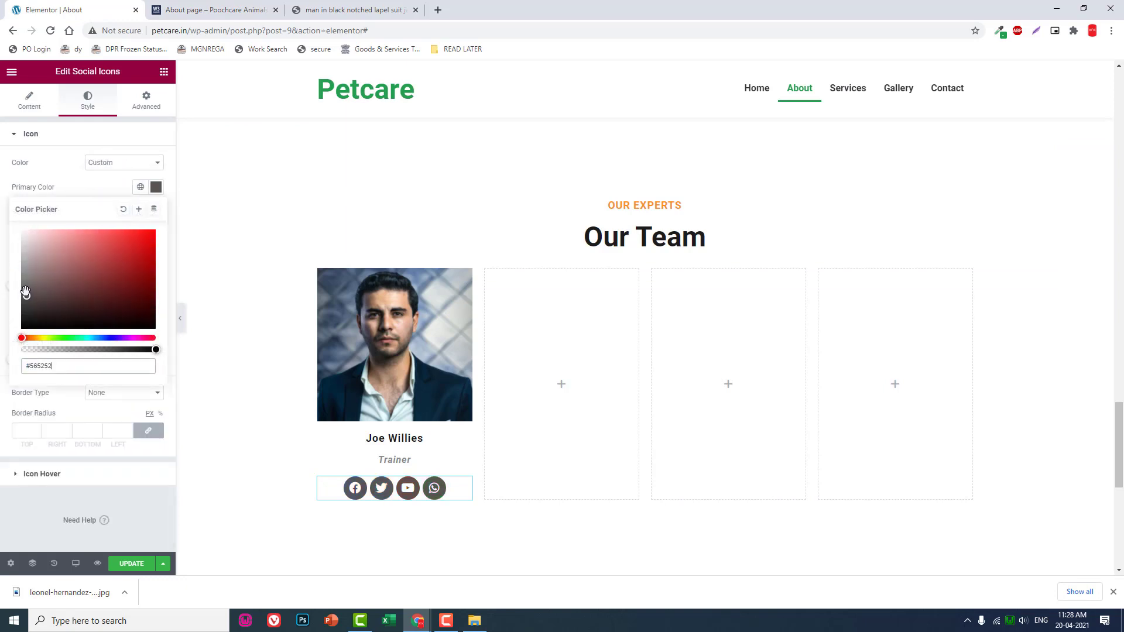
left_click(17, 496)
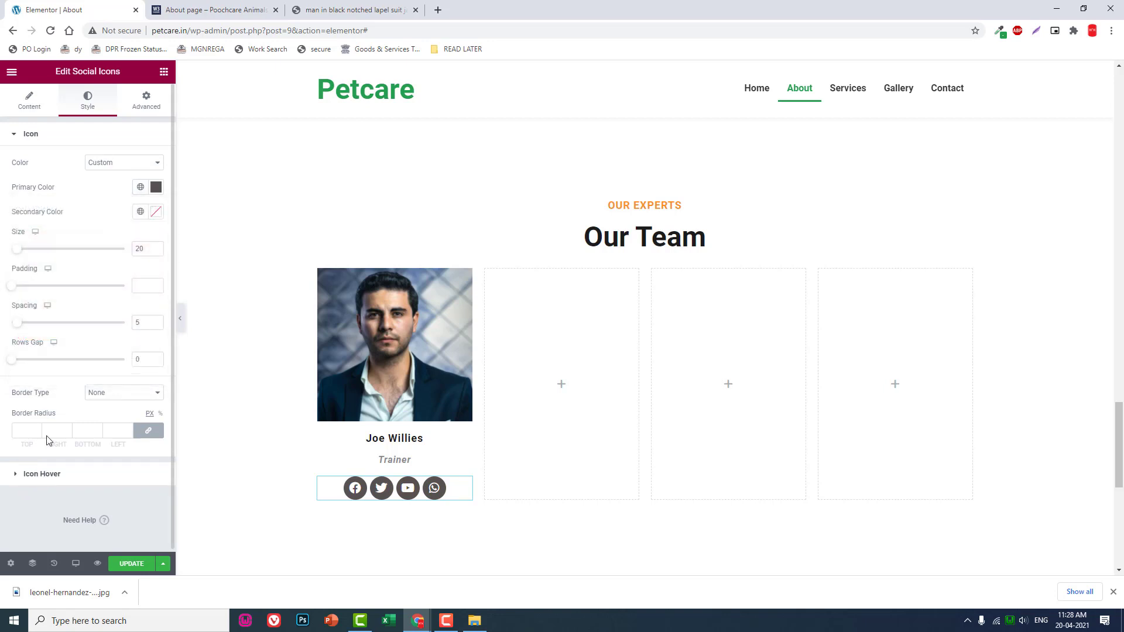
Copy #249F4F from the colour-picker extension and set the icons' Secondary Color to white #FFFFFF.
left_click(155, 212)
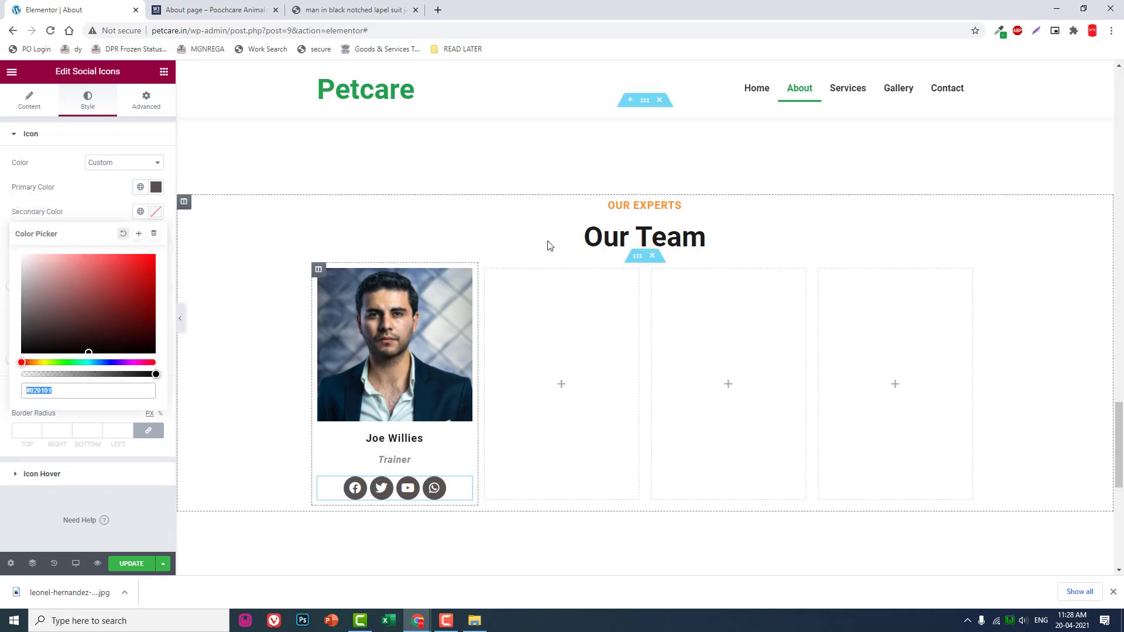
left_click(1002, 34)
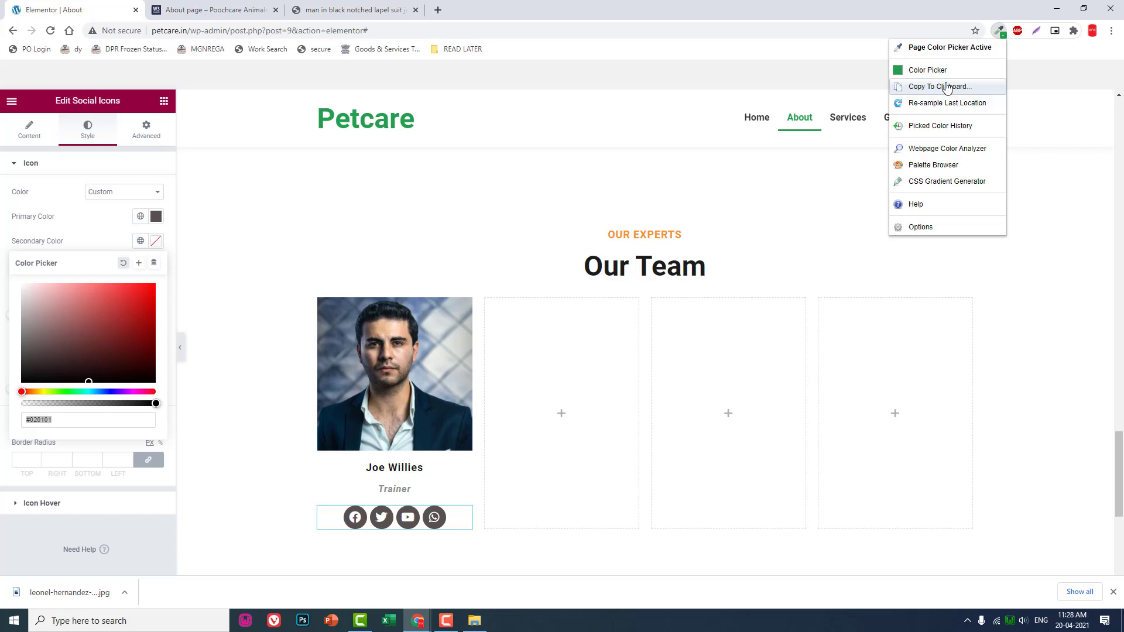
left_click(944, 83)
left_click(915, 100)
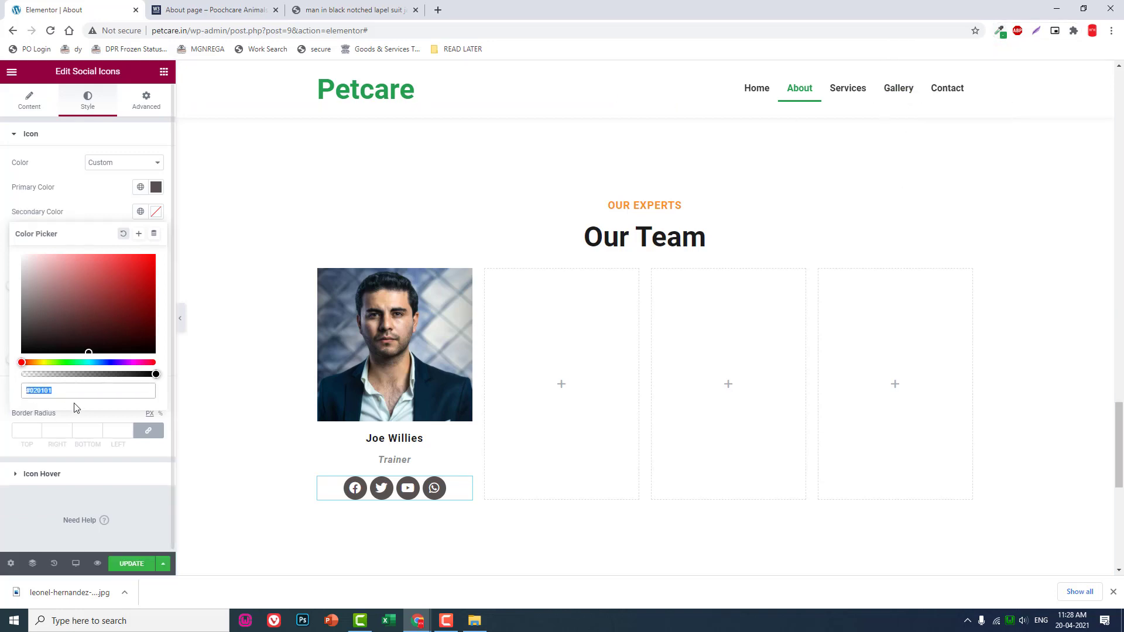
key("ctrl+v")
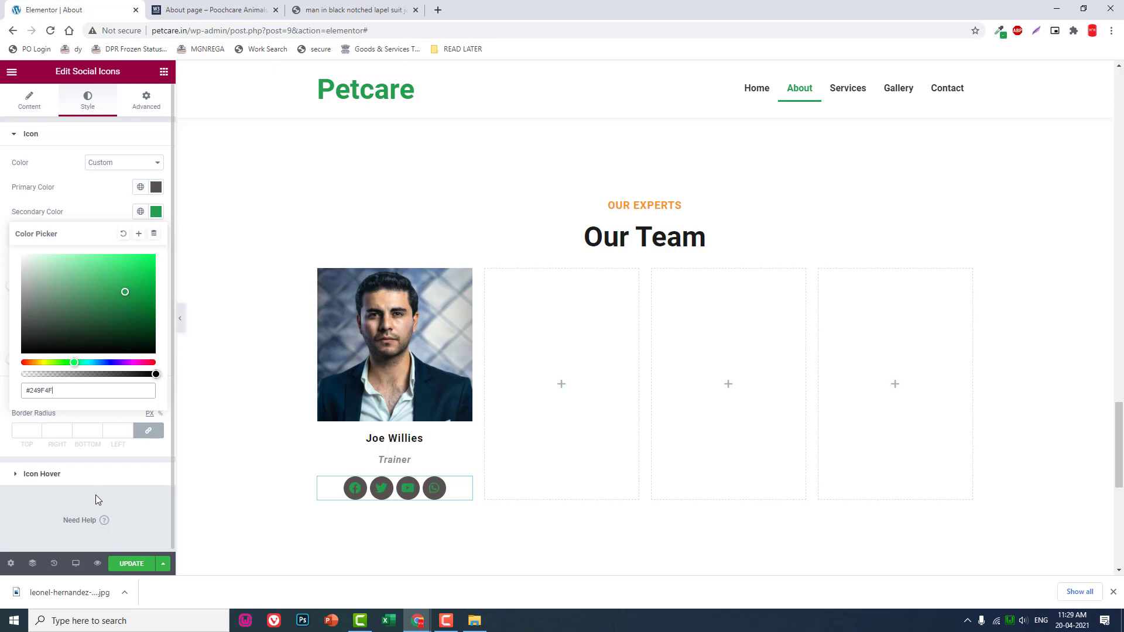
mouse_move(81, 346)
left_mouse_down()
mouse_move(66, 265)
mouse_move(22, 256)
left_mouse_up()
left_click(123, 490)
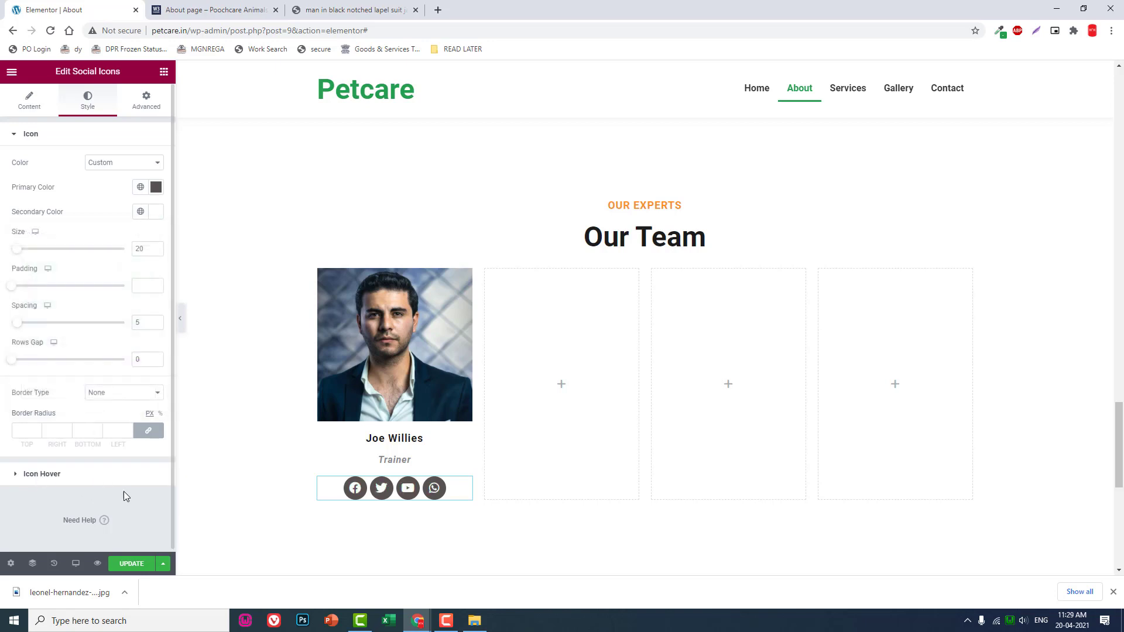
Make the icons' Primary Color green #249F4F and preview the page full-width.
left_click(162, 190)
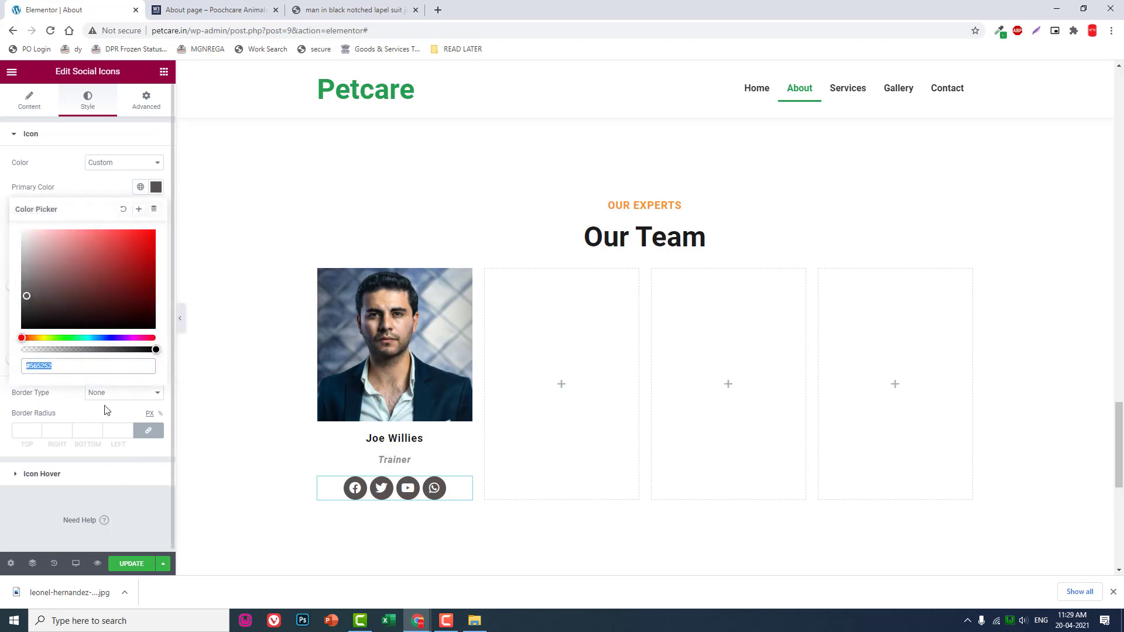
key("ctrl+v")
left_click(132, 500)
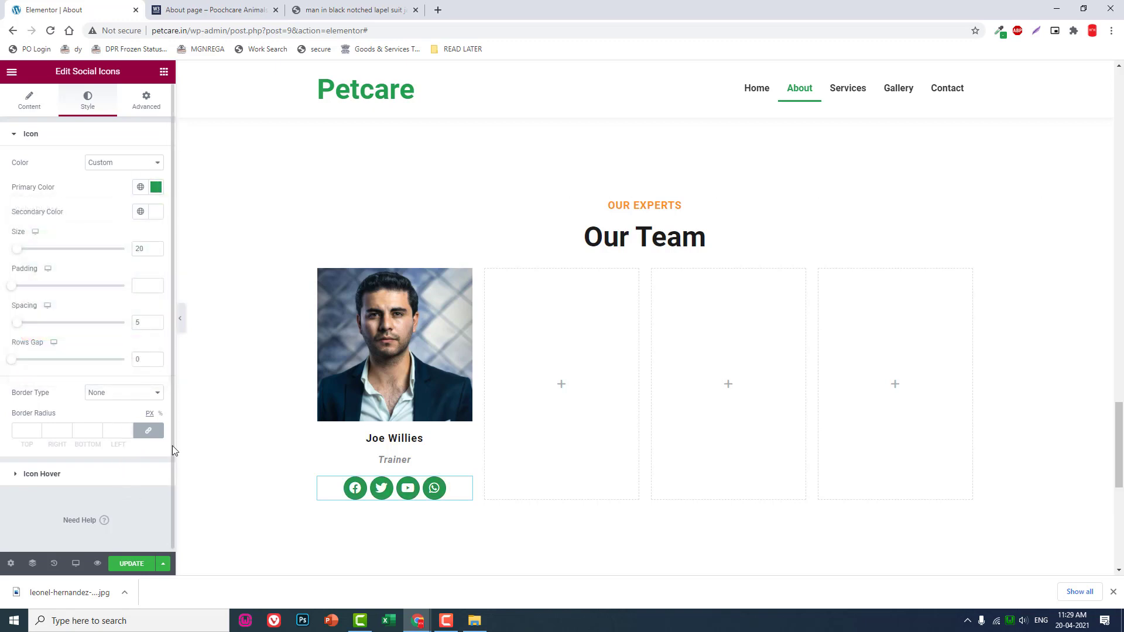
left_click(179, 318)
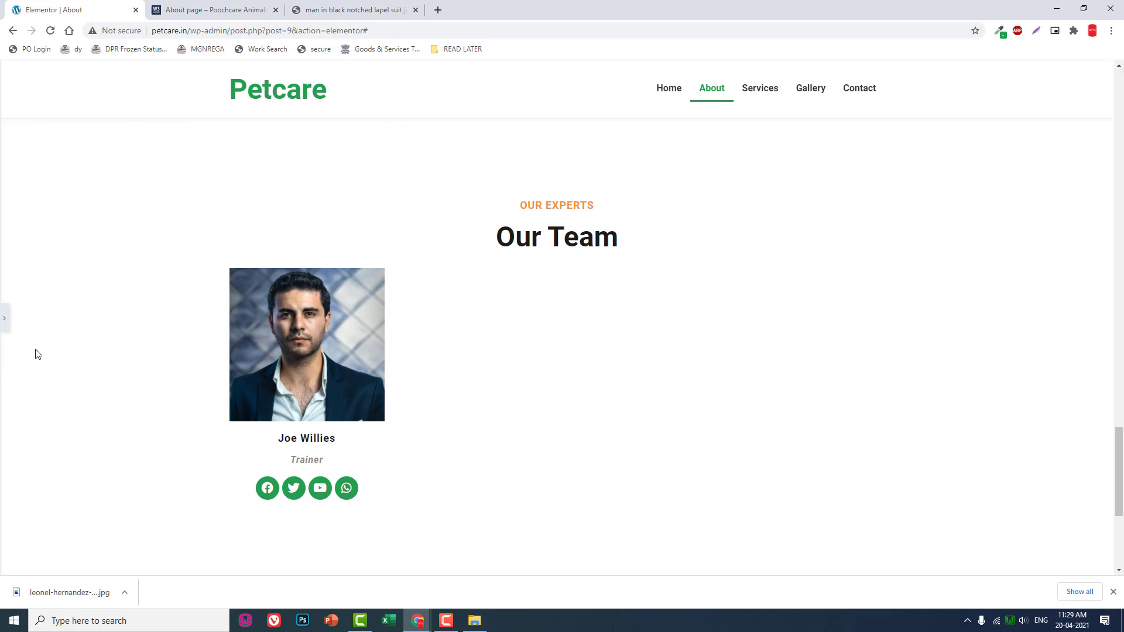
left_click(4, 318)
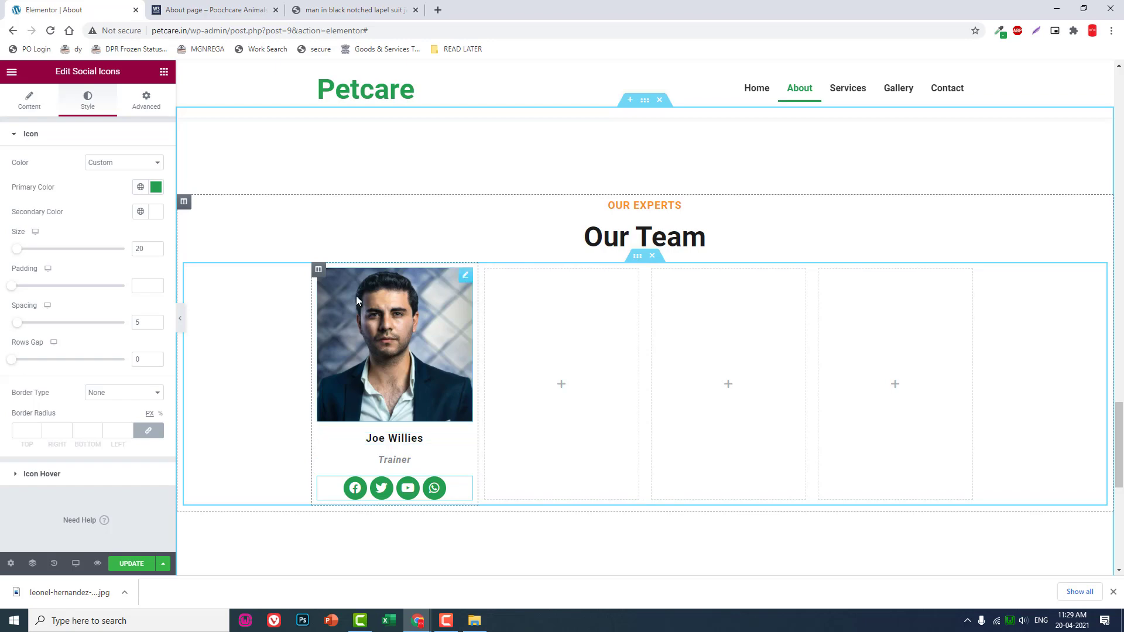
left_click(208, 9)
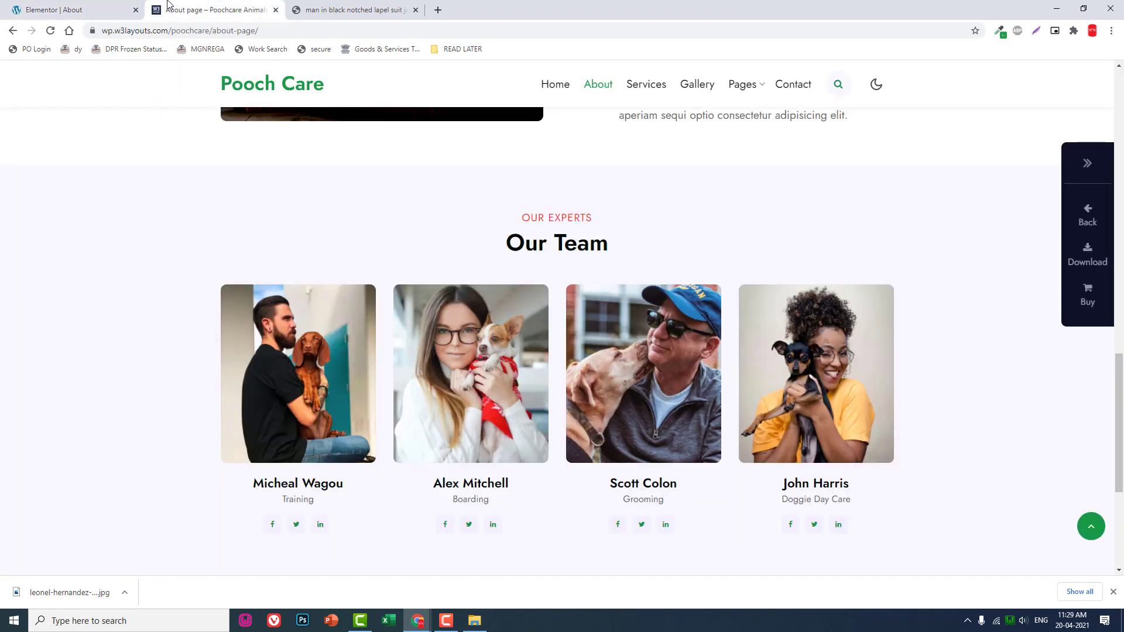
left_click(83, 5)
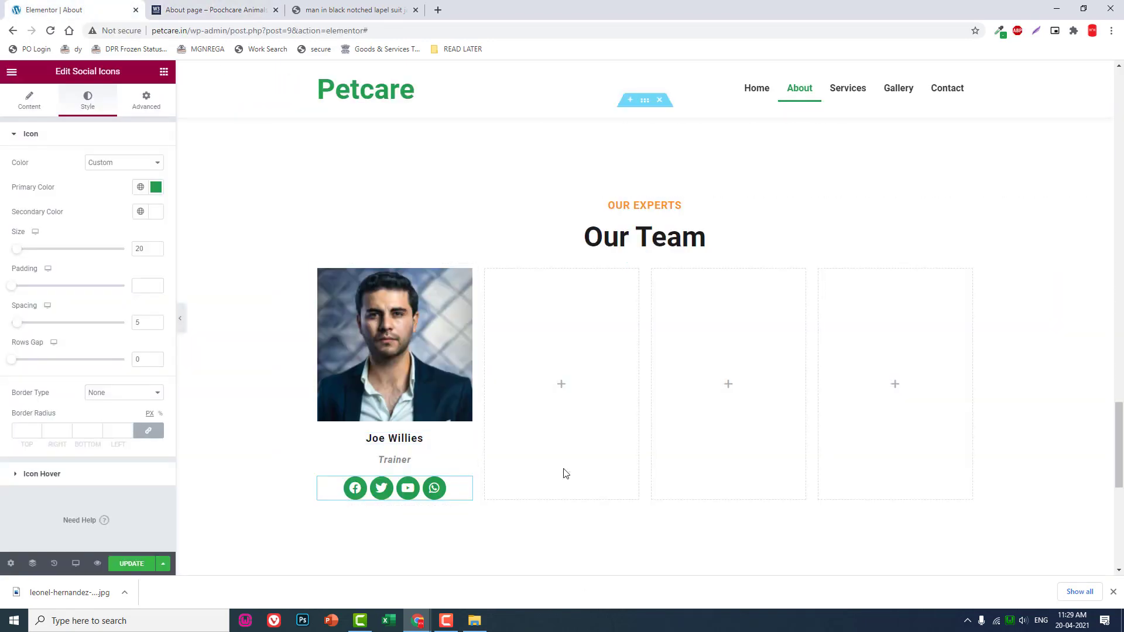
left_click(181, 318)
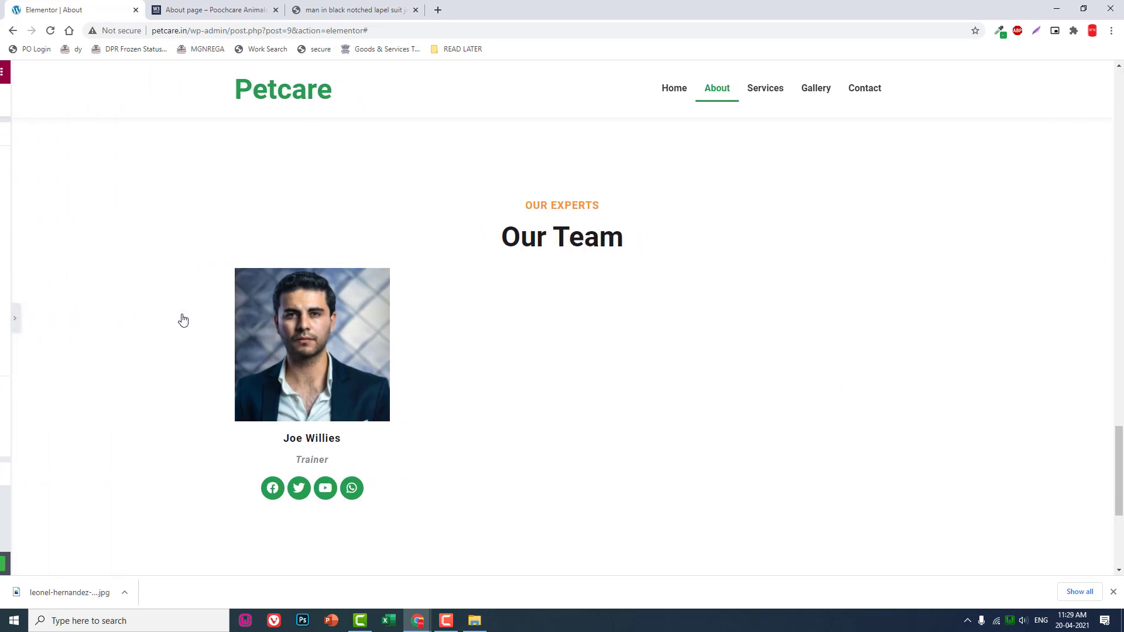
left_click(5, 321)
Give the portrait image a 150 px border radius on all corners and preview it.
left_click(466, 276)
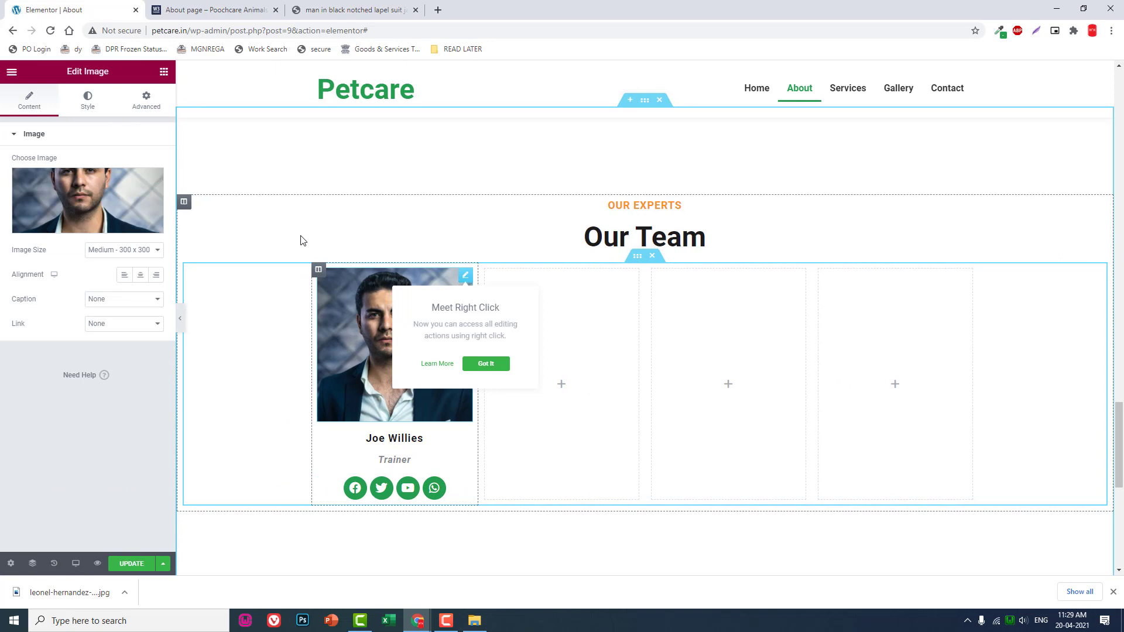
left_click(88, 100)
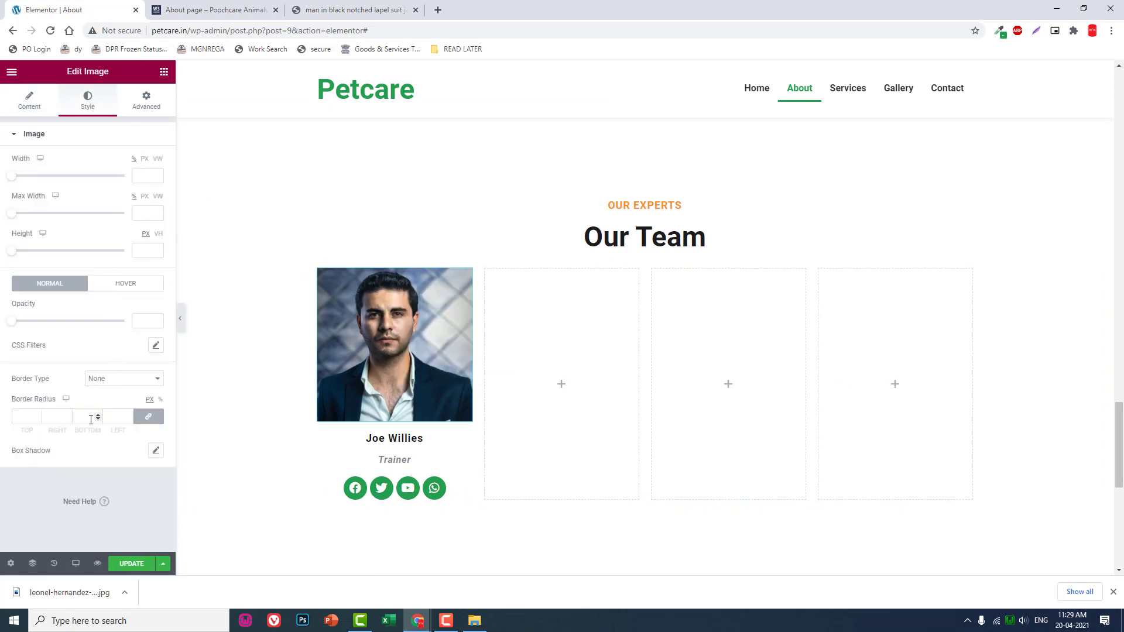
left_click(116, 416)
type("150")
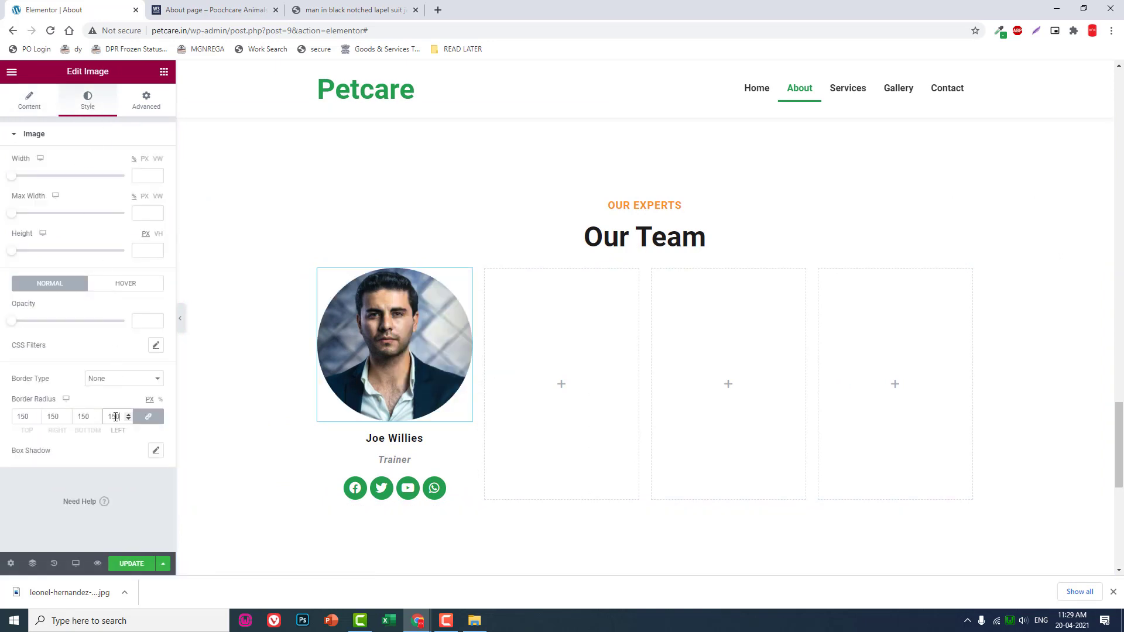
left_click(180, 318)
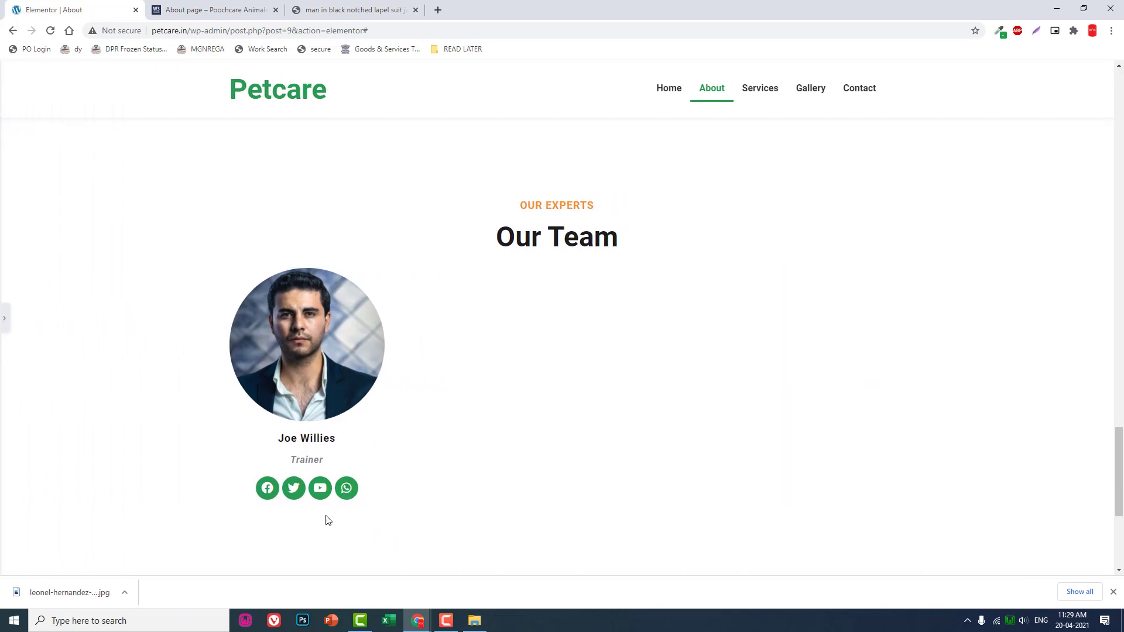
left_click(4, 318)
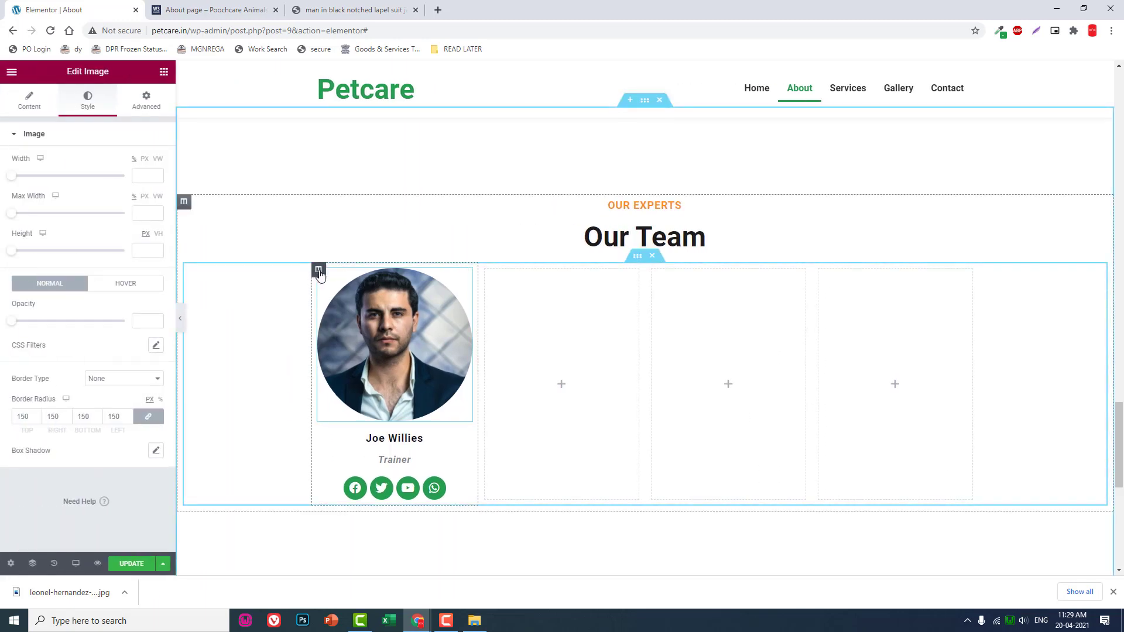
Copy the team member column, paste it into the empty second column, and delete an empty column.
right_click(319, 273)
left_click(354, 344)
right_click(512, 330)
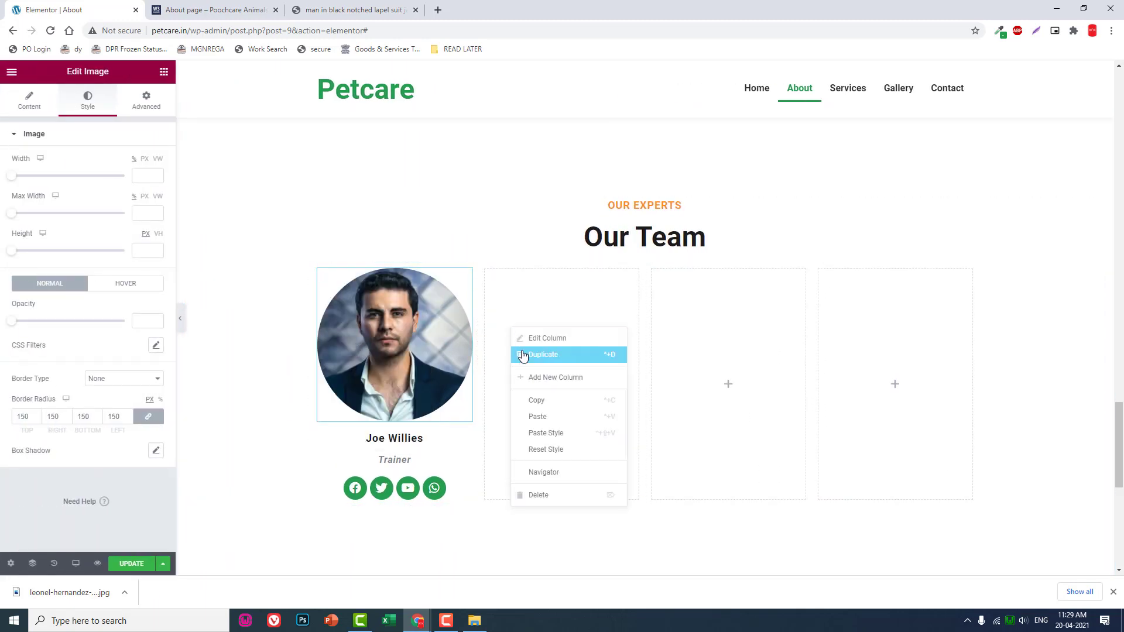
left_click(585, 417)
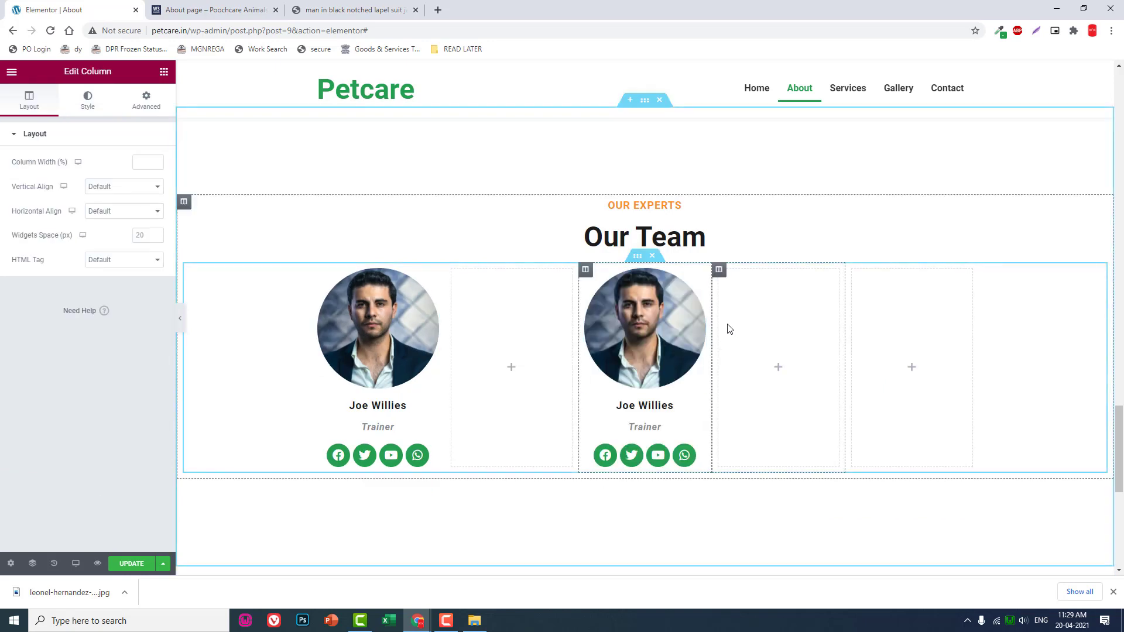
right_click(455, 278)
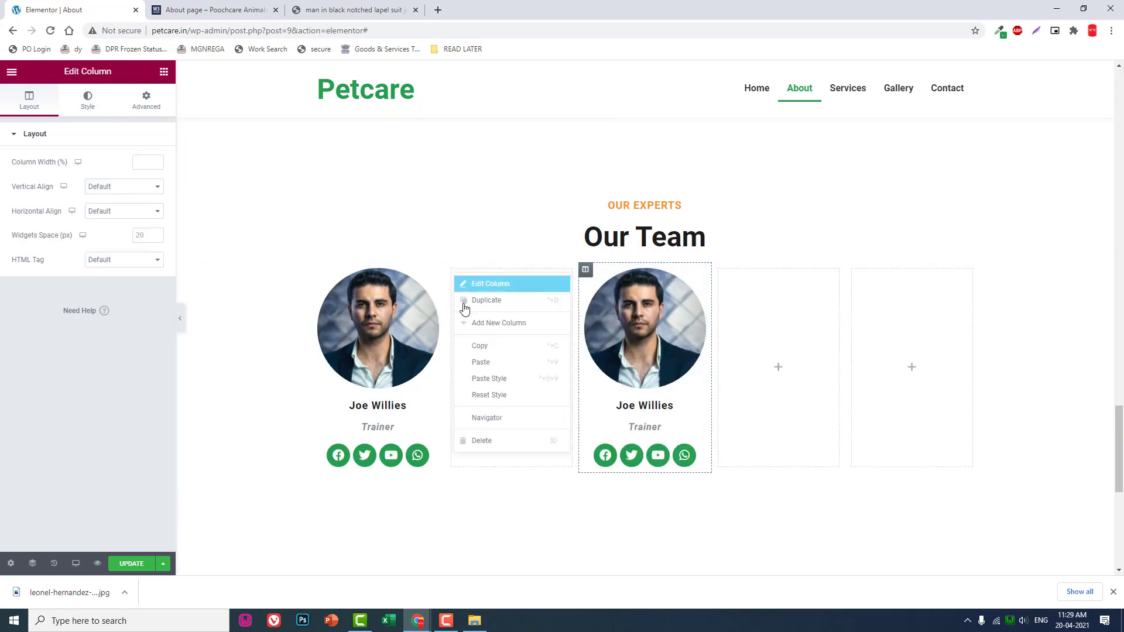
left_click(487, 443)
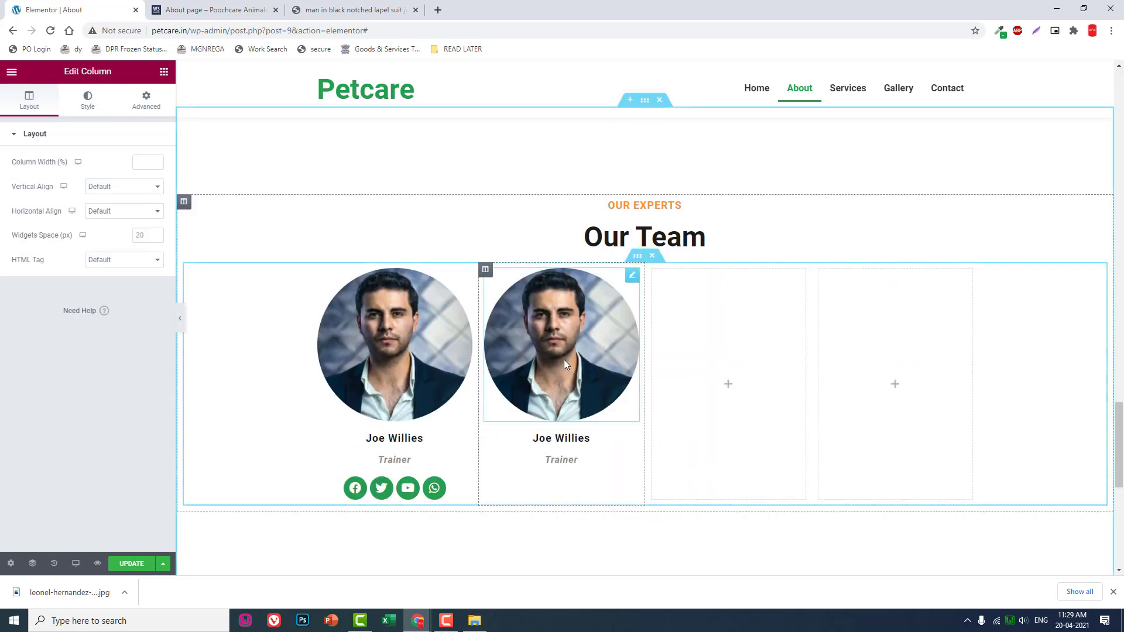
Duplicate the third team column and delete the remaining empty columns.
right_click(487, 271)
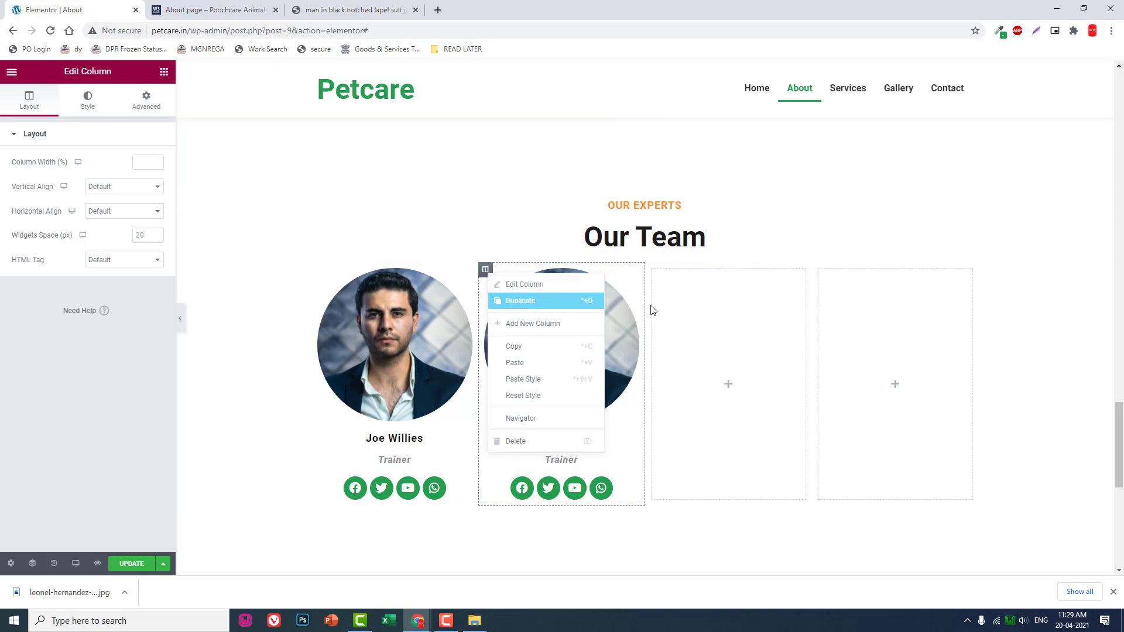
right_click(720, 274)
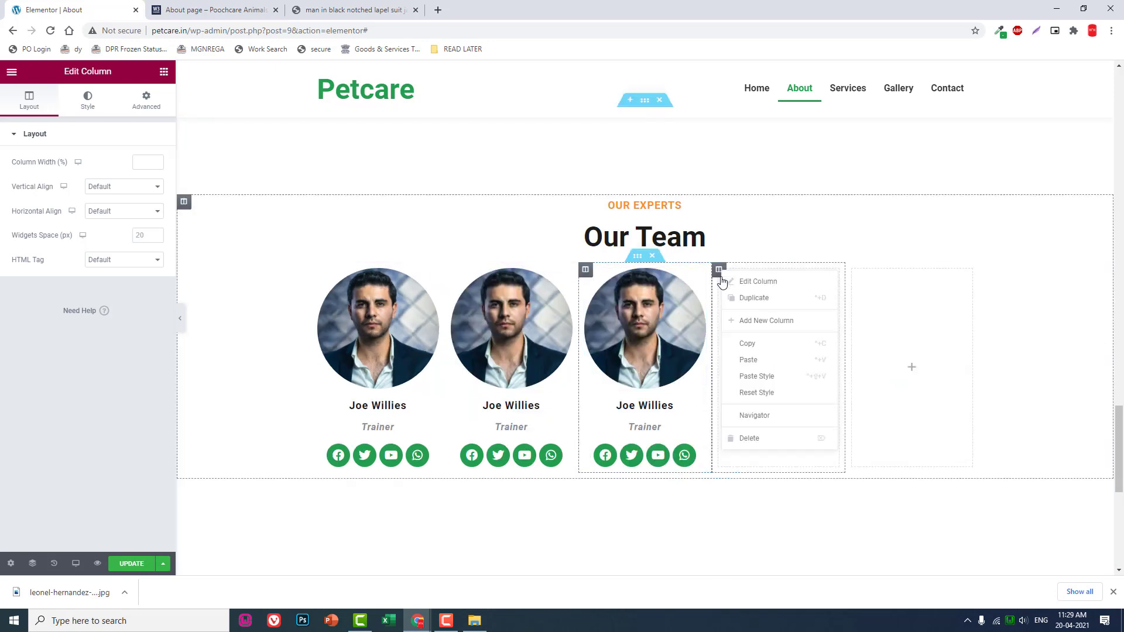
left_click(775, 439)
right_click(653, 270)
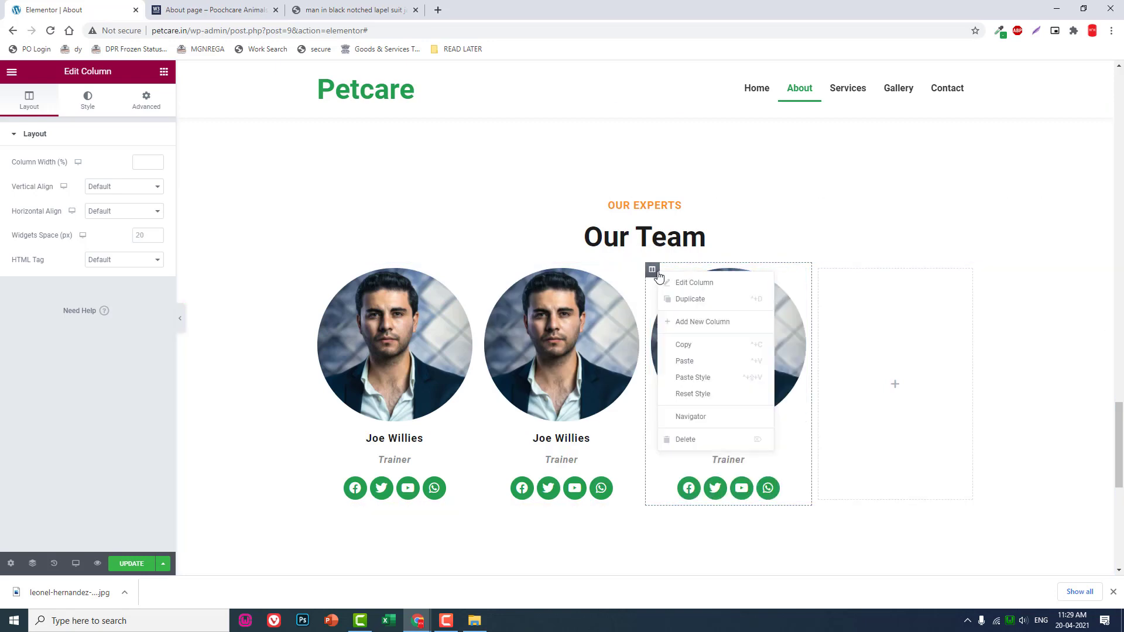
left_click(694, 299)
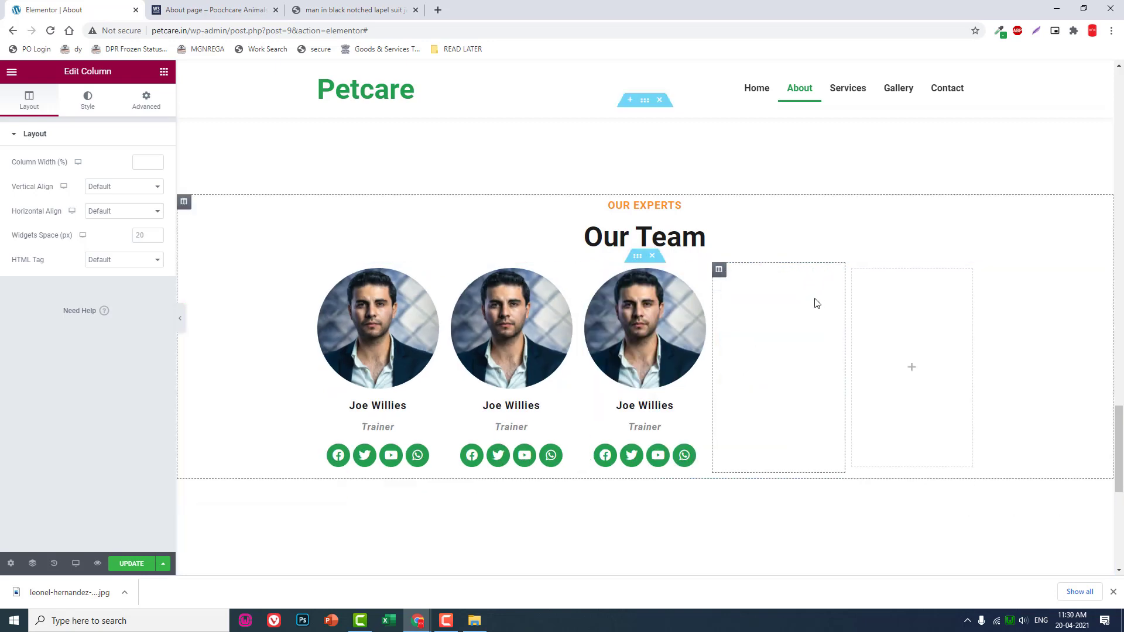
right_click(850, 272)
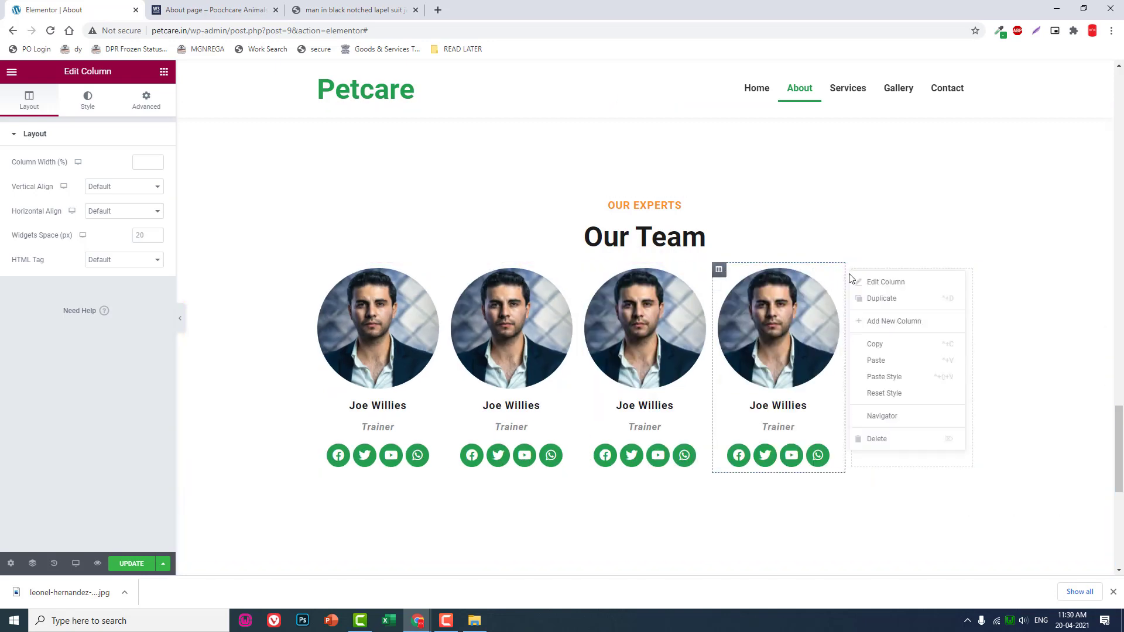
left_click(880, 446)
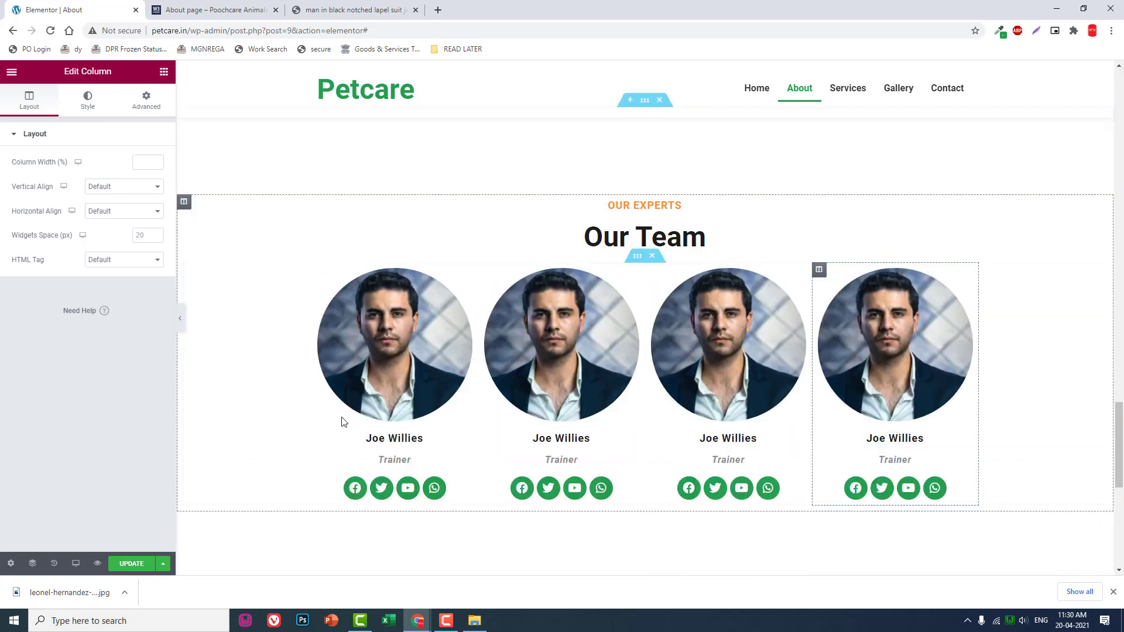
Widen the column gap of the team row and preview the page.
left_click(636, 255)
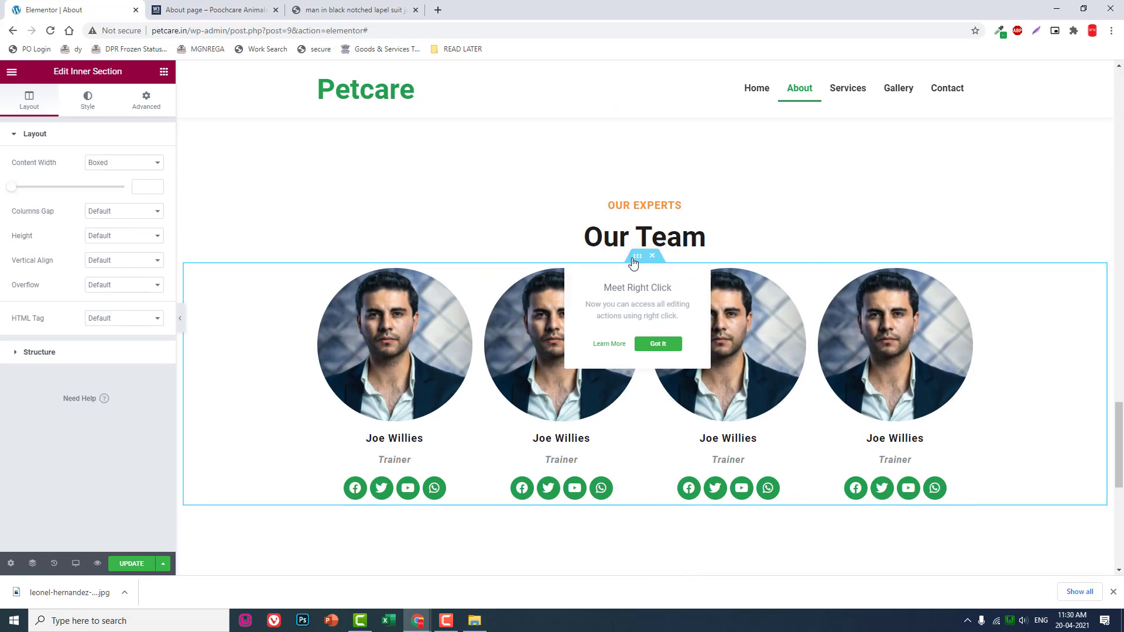
left_click(106, 215)
key("Escape")
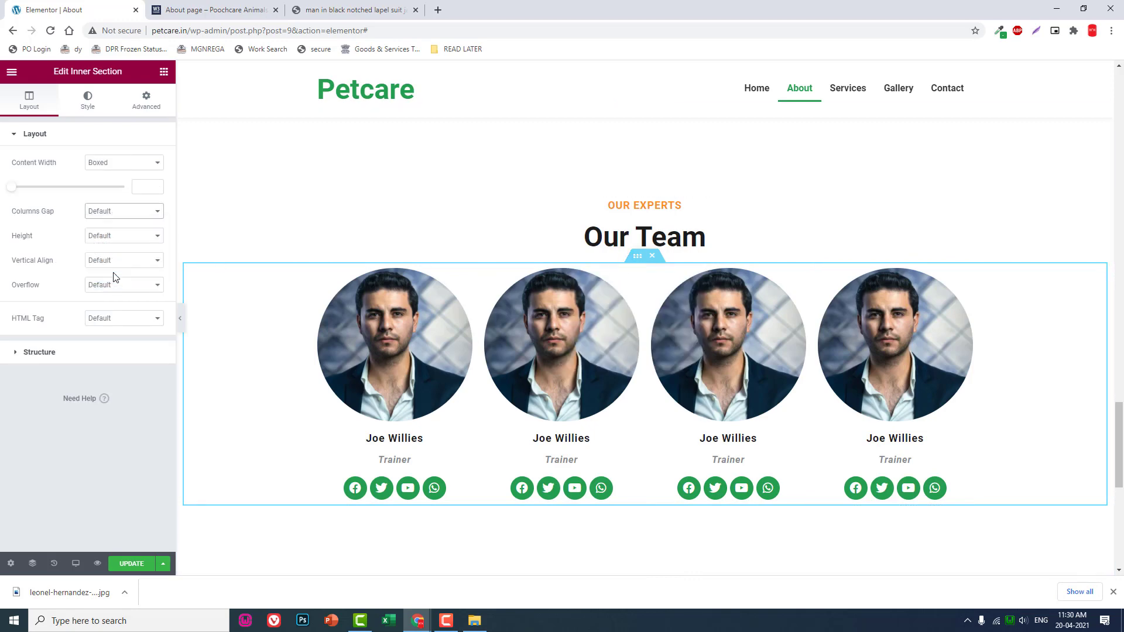
key("End")
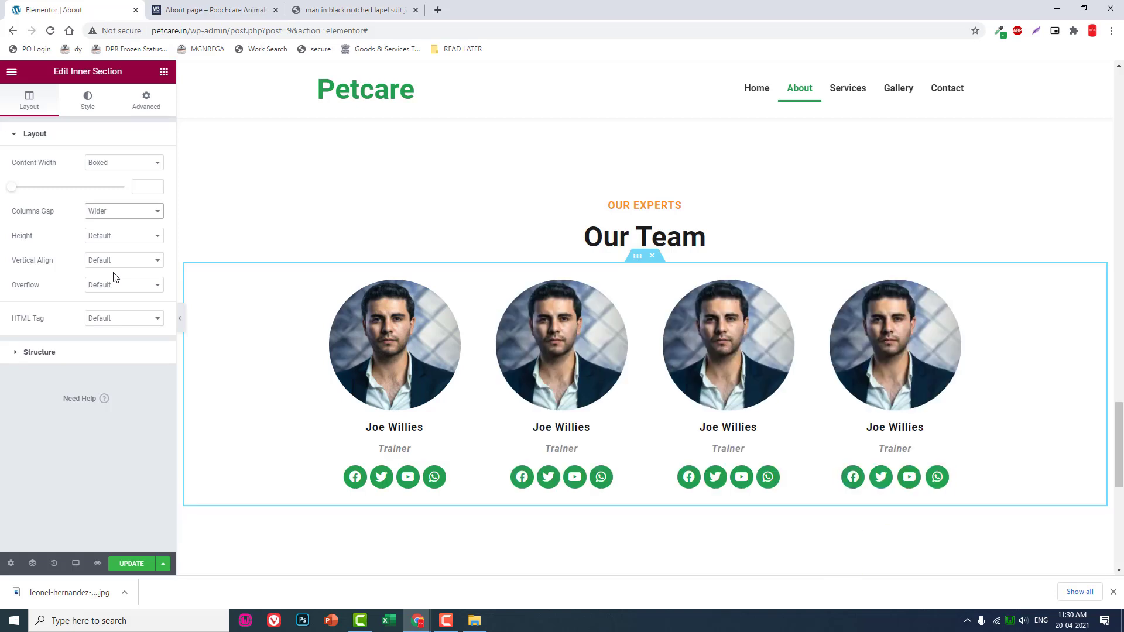
left_click(180, 316)
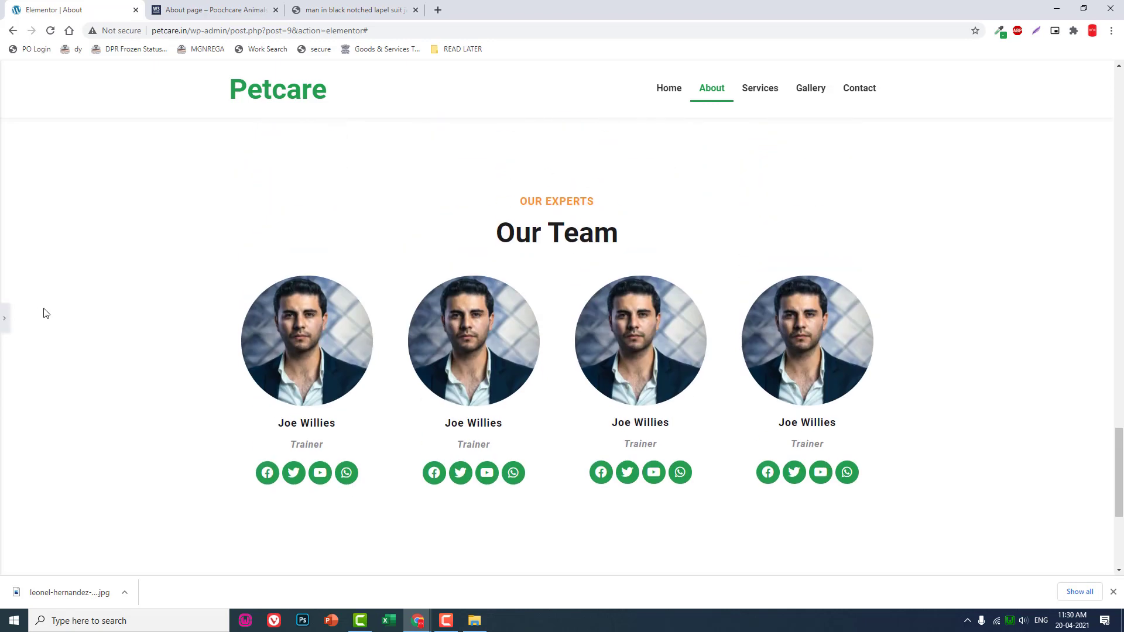
Unlink the section's margin, set Top to 50 px, and preview the row.
left_click(490, 312)
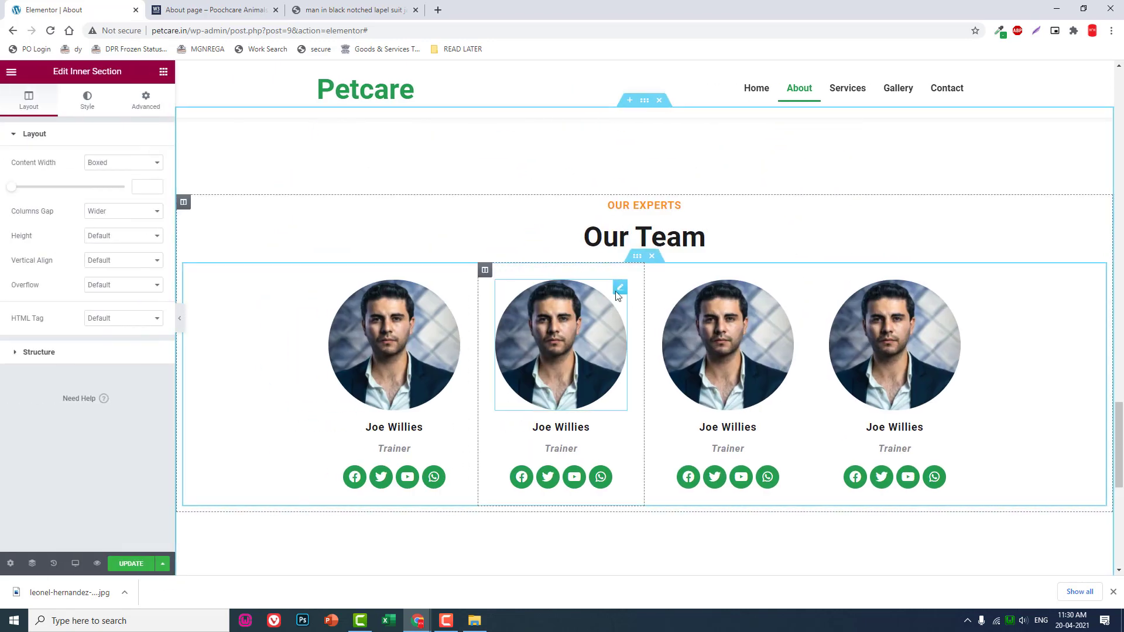
left_click(146, 101)
left_click(148, 175)
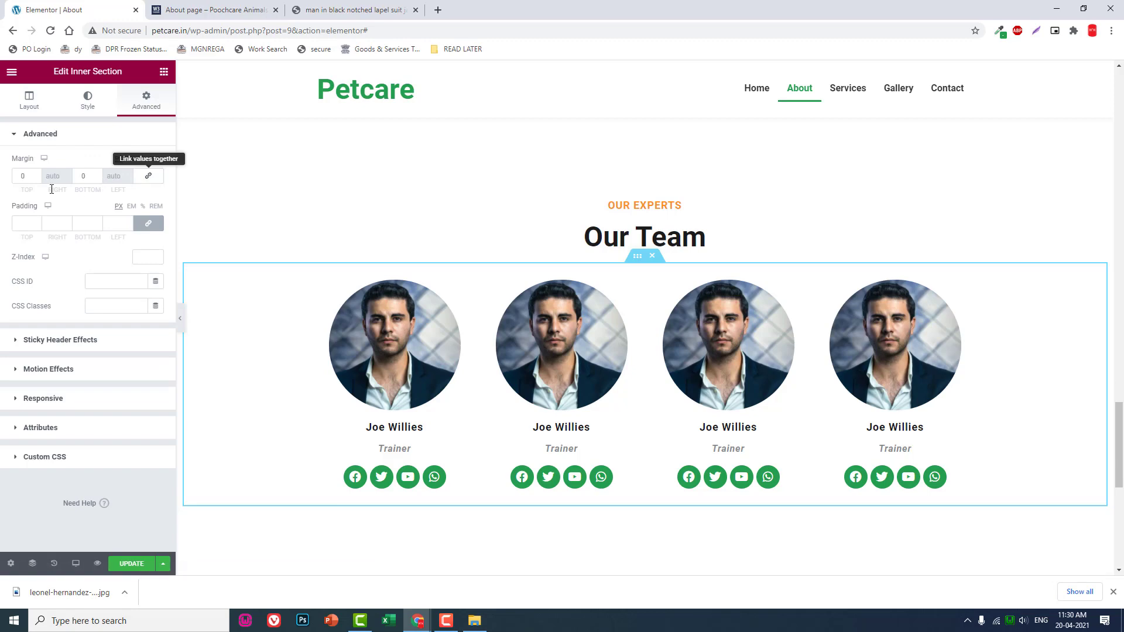
left_click_drag(28, 175, 2, 173)
type("50")
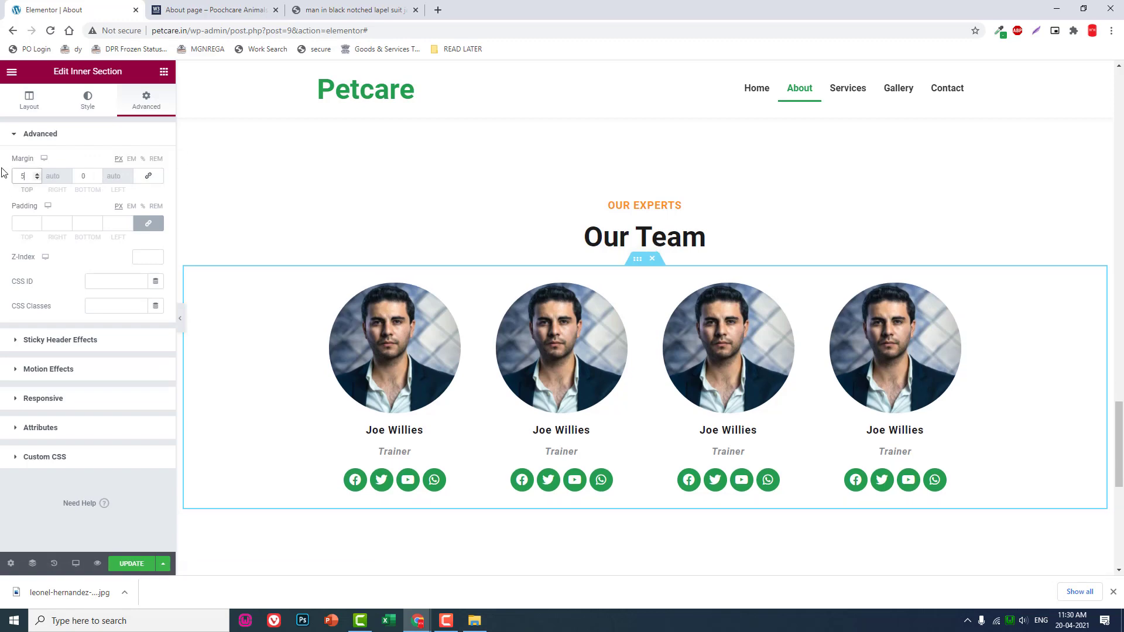
left_click(182, 319)
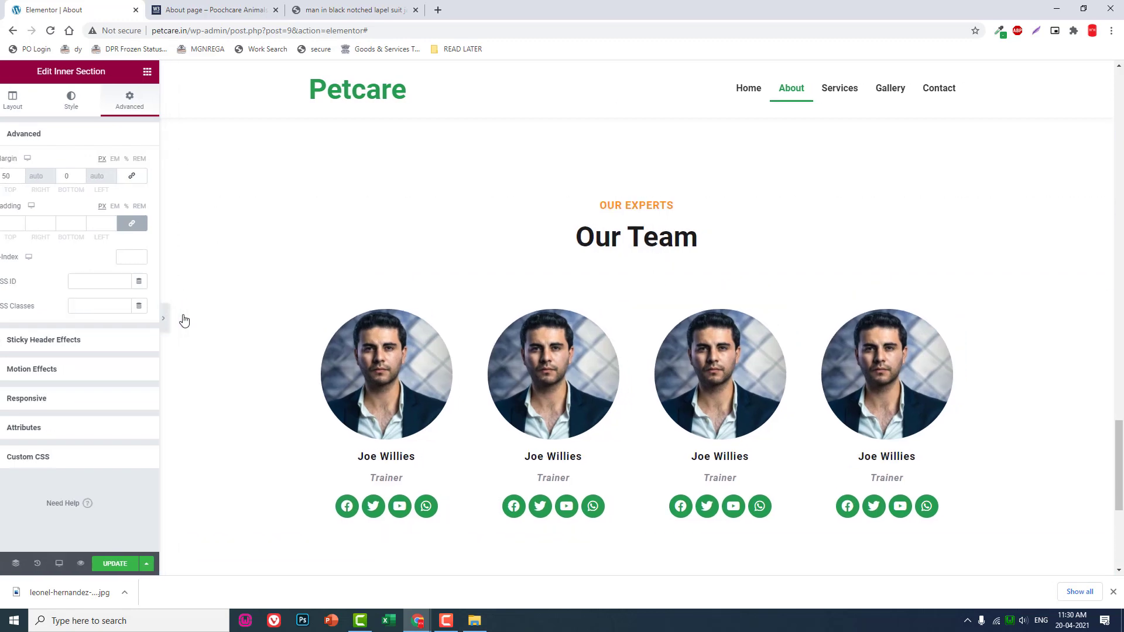
scroll(638, 276, "down", 2)
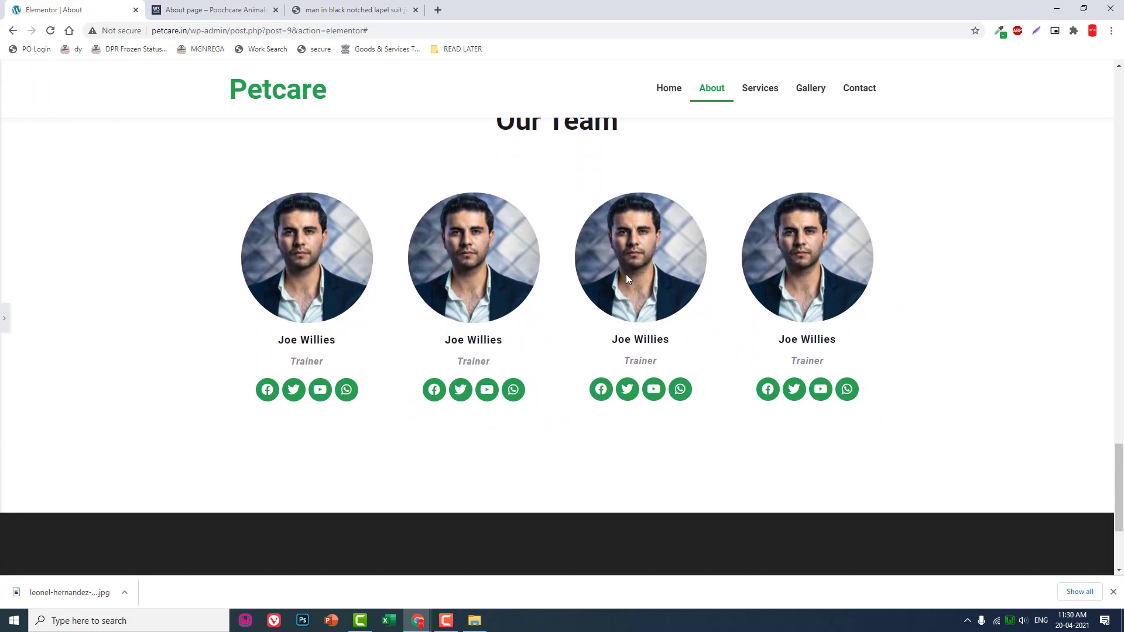
scroll(626, 274, "up", 2)
scroll(584, 284, "up", 15)
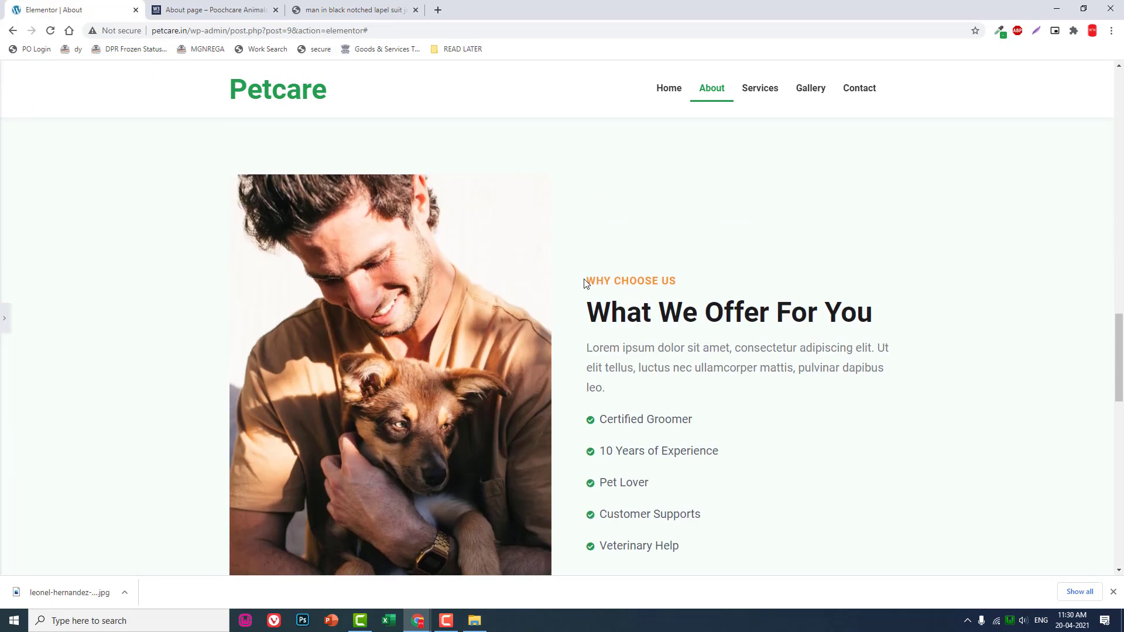
scroll(584, 283, "down", 7)
scroll(584, 284, "down", 11)
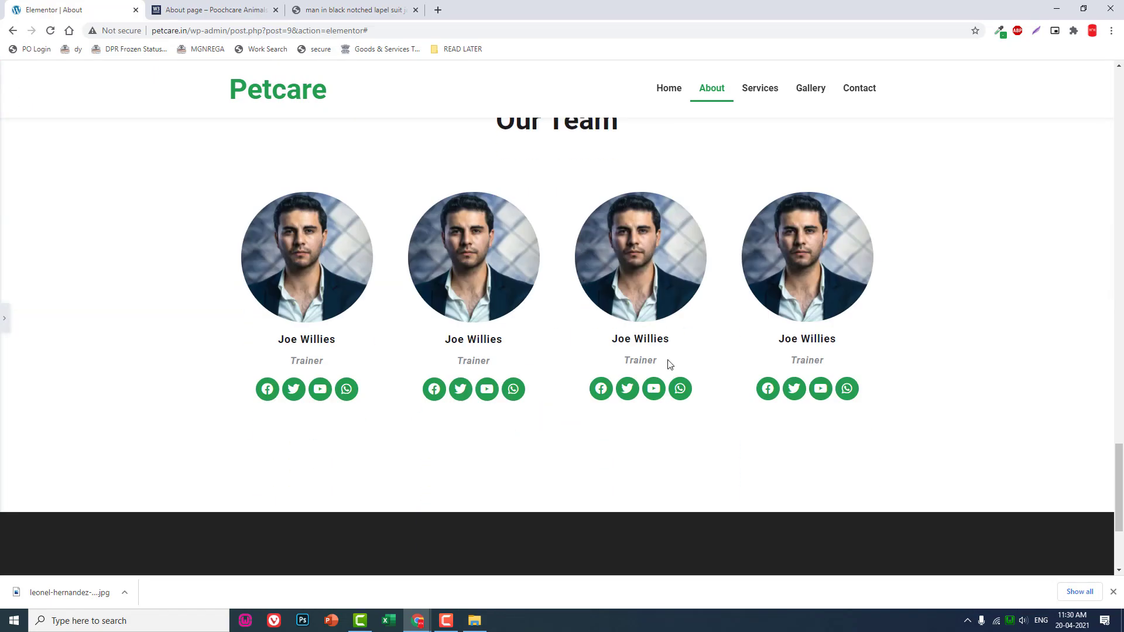
left_click(3, 331)
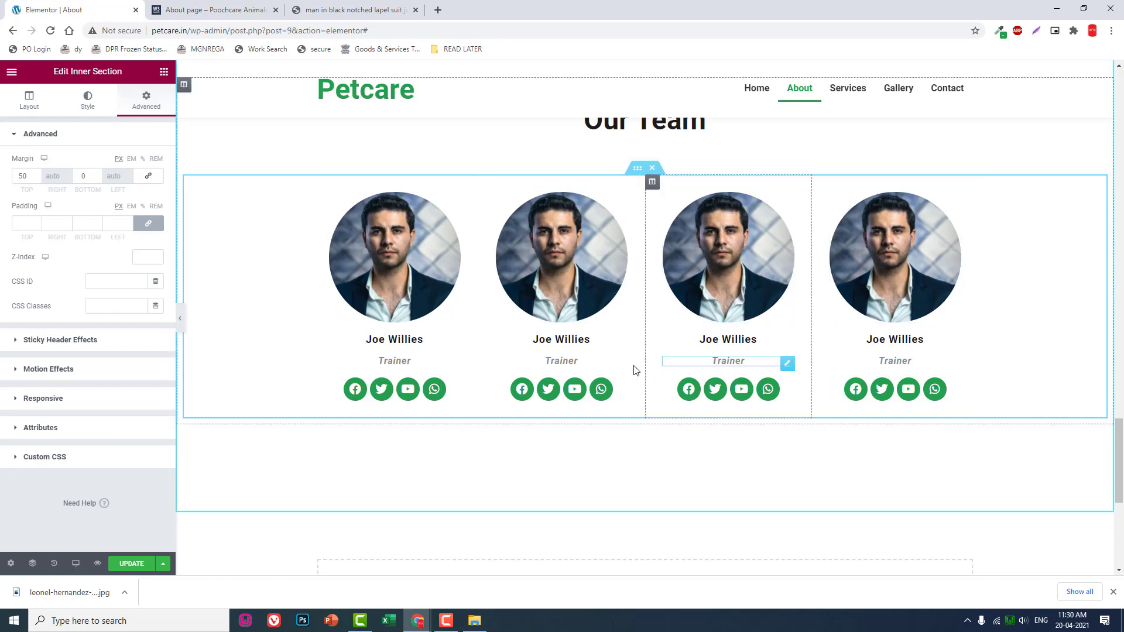
Replace the second and third cards' name headings with different member names.
left_click(508, 340)
left_click_drag(101, 181, 6, 165)
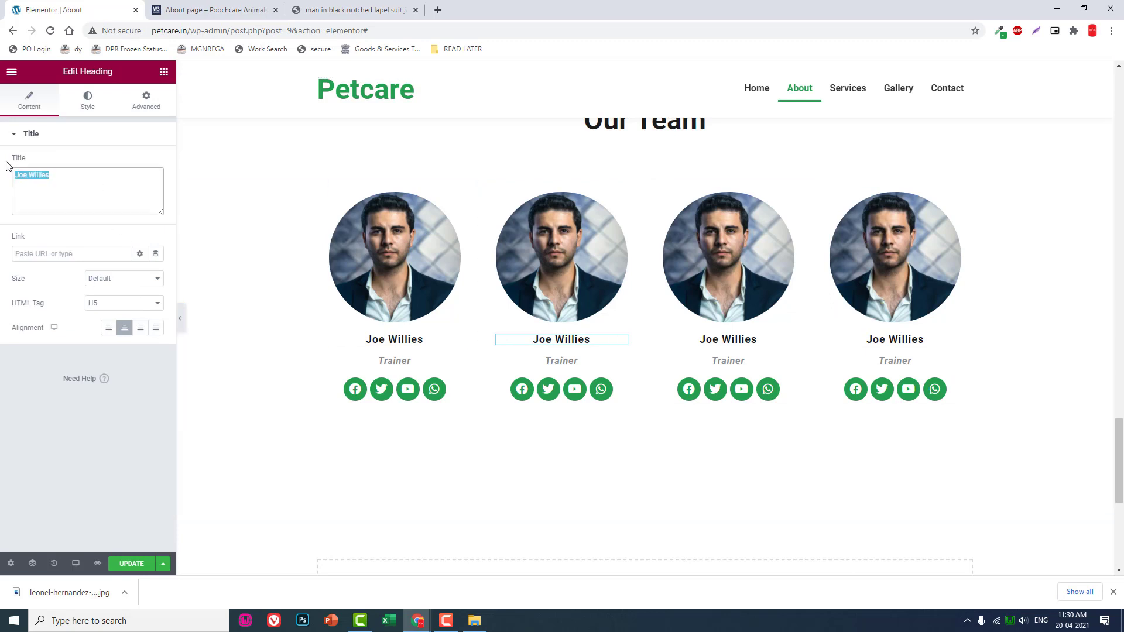
type("James ")
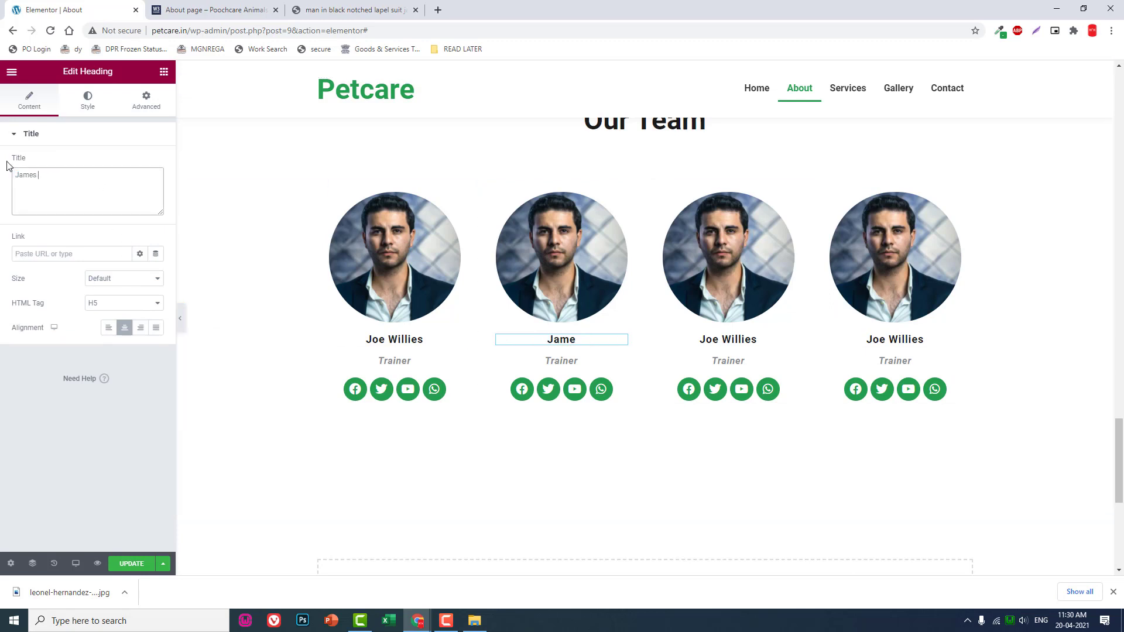
type("Cameron")
left_click(728, 341)
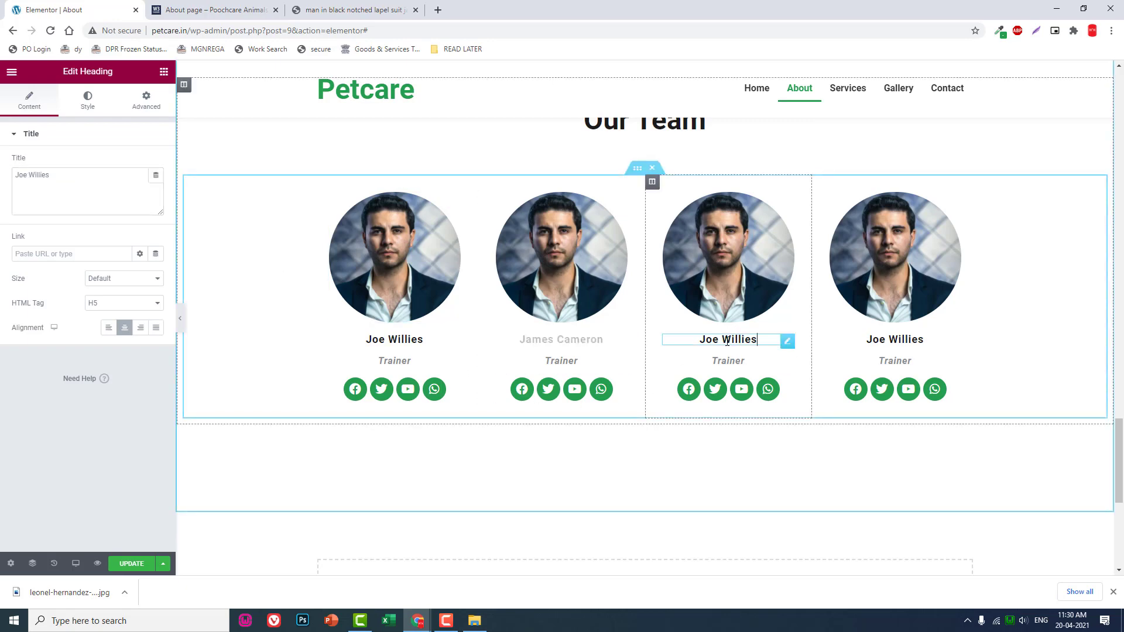
left_click_drag(72, 181, 2, 185)
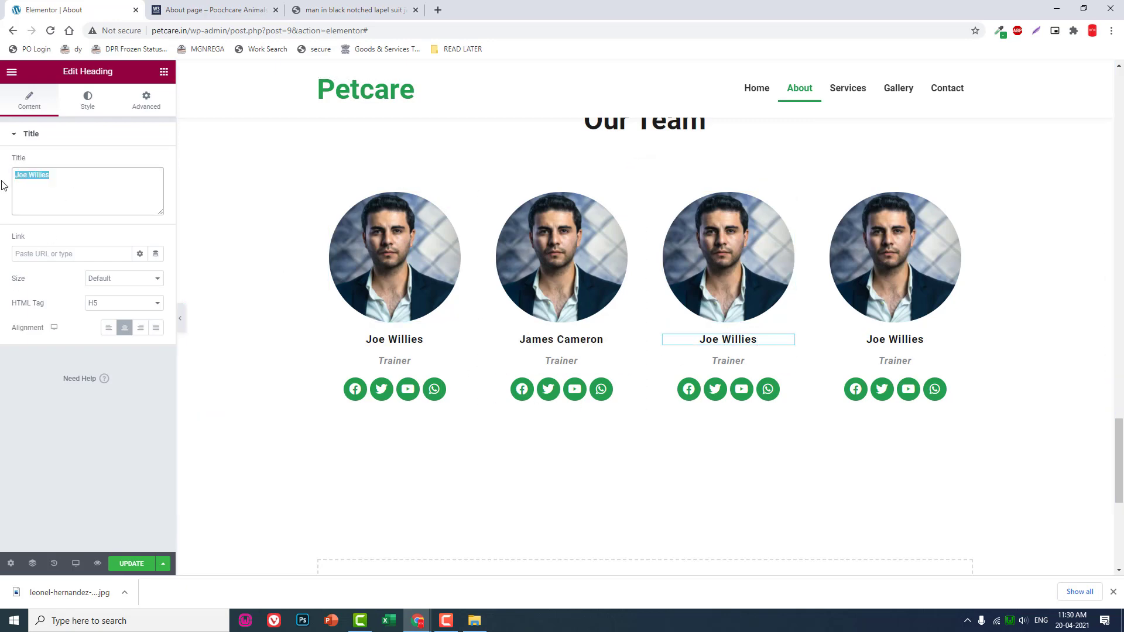
type("Jake Micahel")
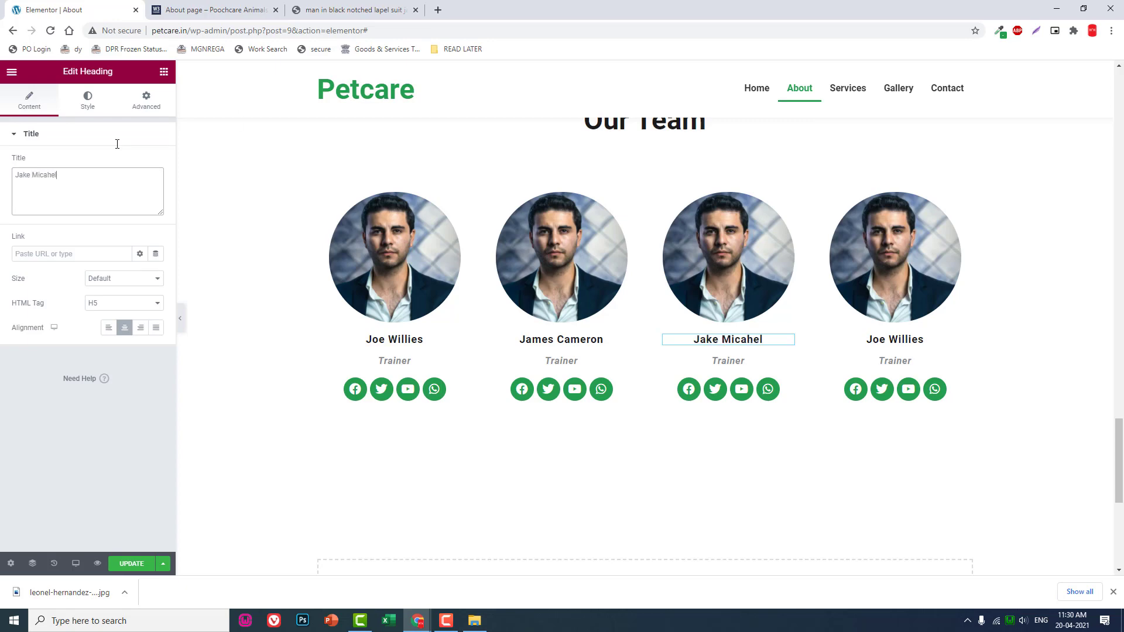
Replace the fourth card's name heading with another member name and click Update.
left_click(884, 347)
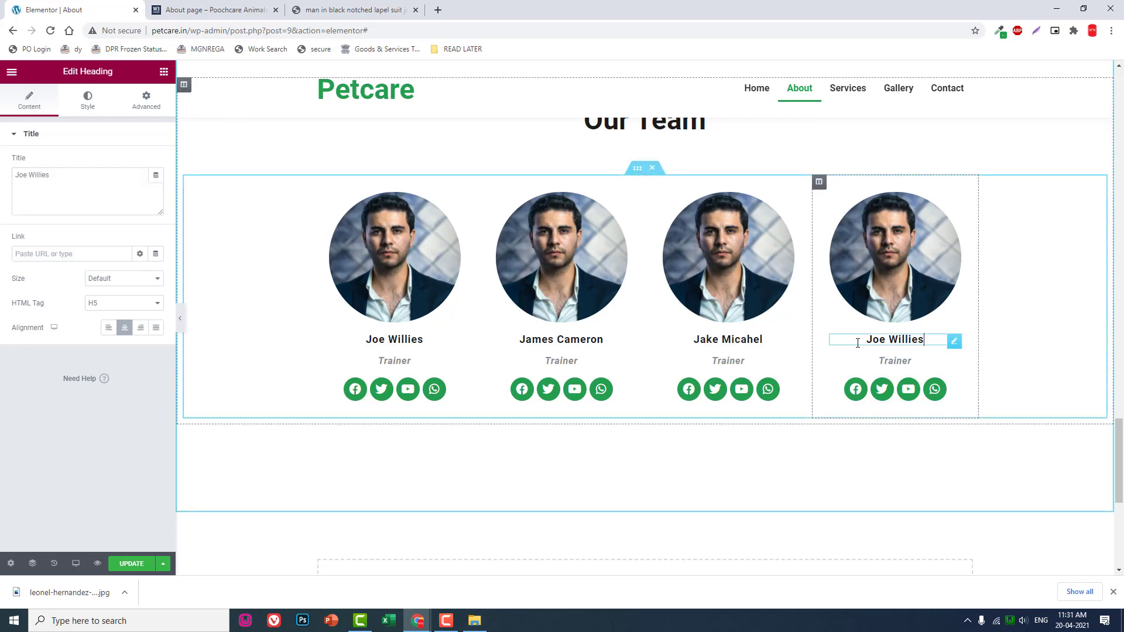
left_click(28, 186)
left_click_drag(28, 186, 20, 174)
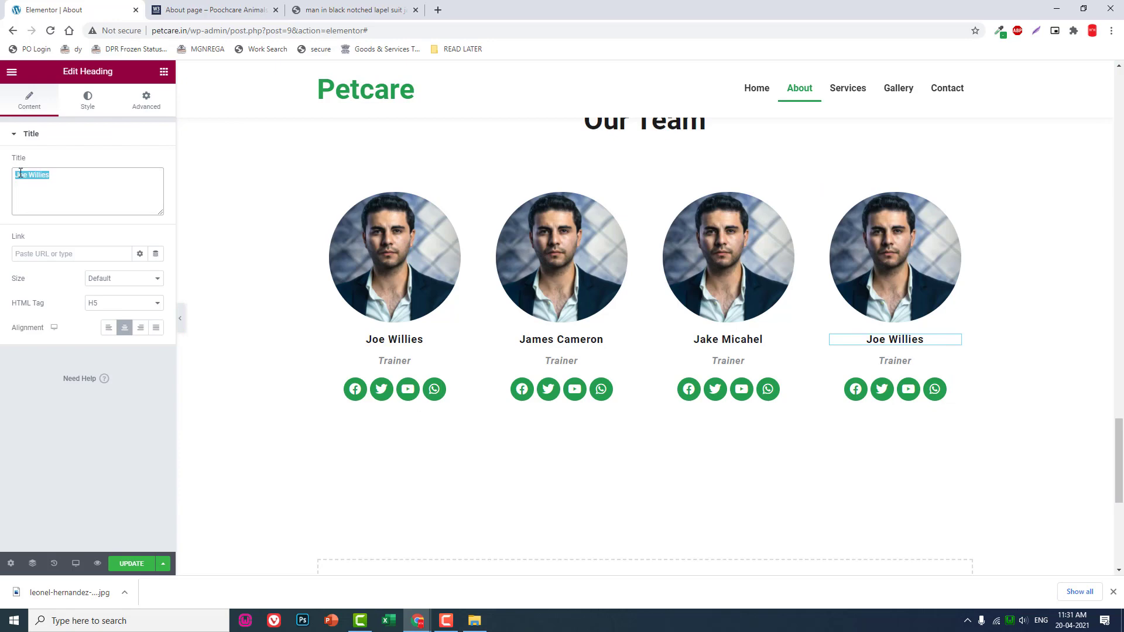
type("John Cena")
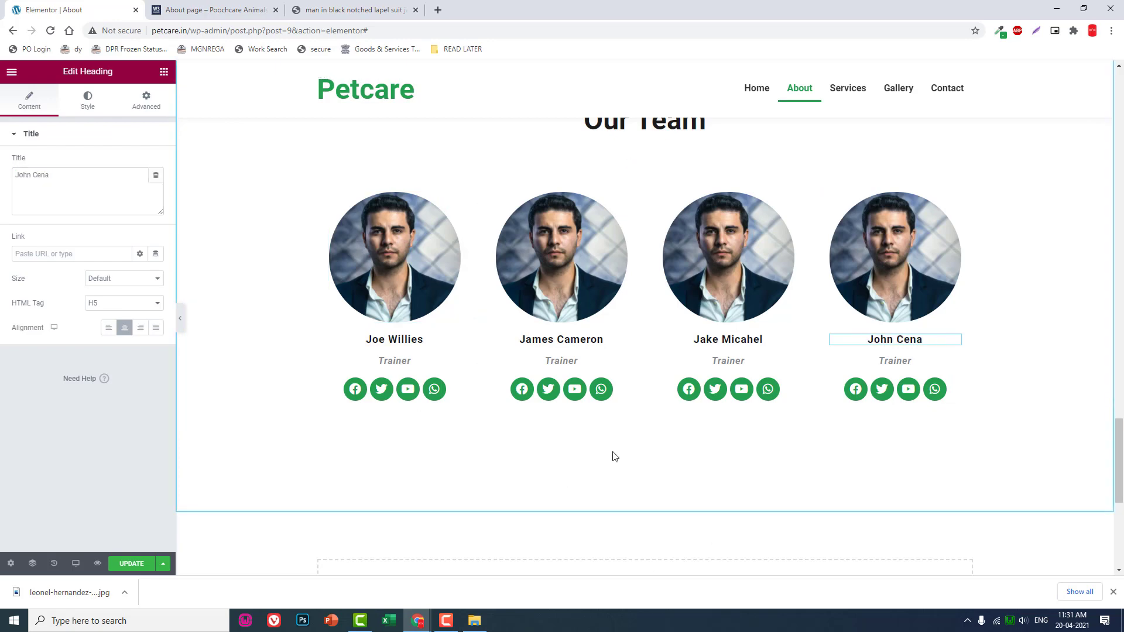
left_click(124, 565)
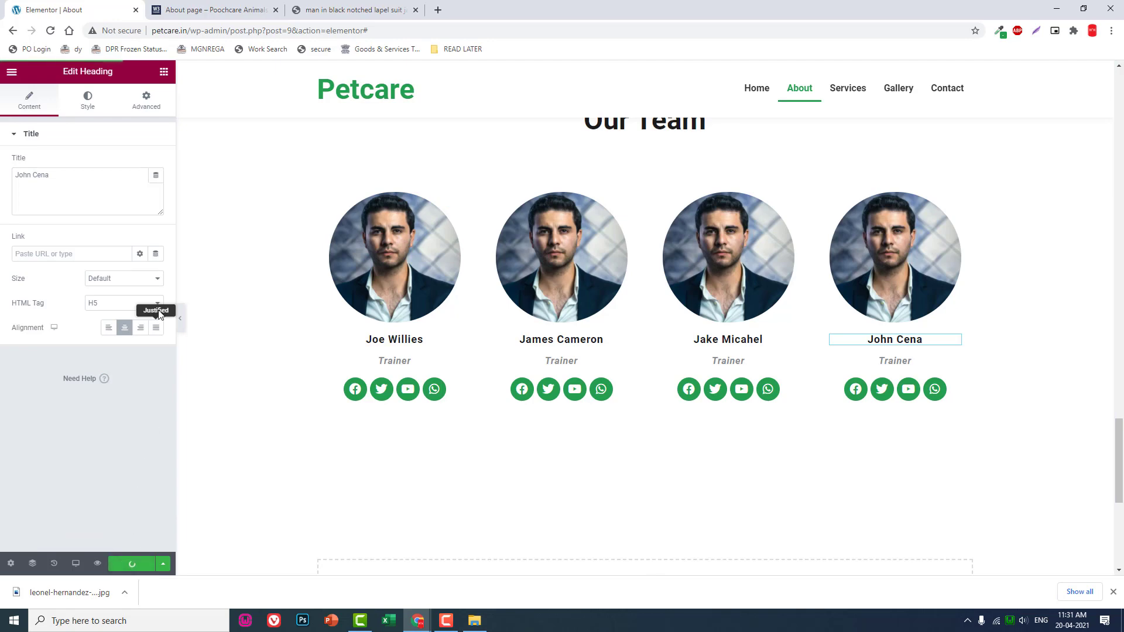
Preview the full About page, scrolling through the finished Our Team row.
left_click(180, 318)
scroll(199, 383, "down", 3)
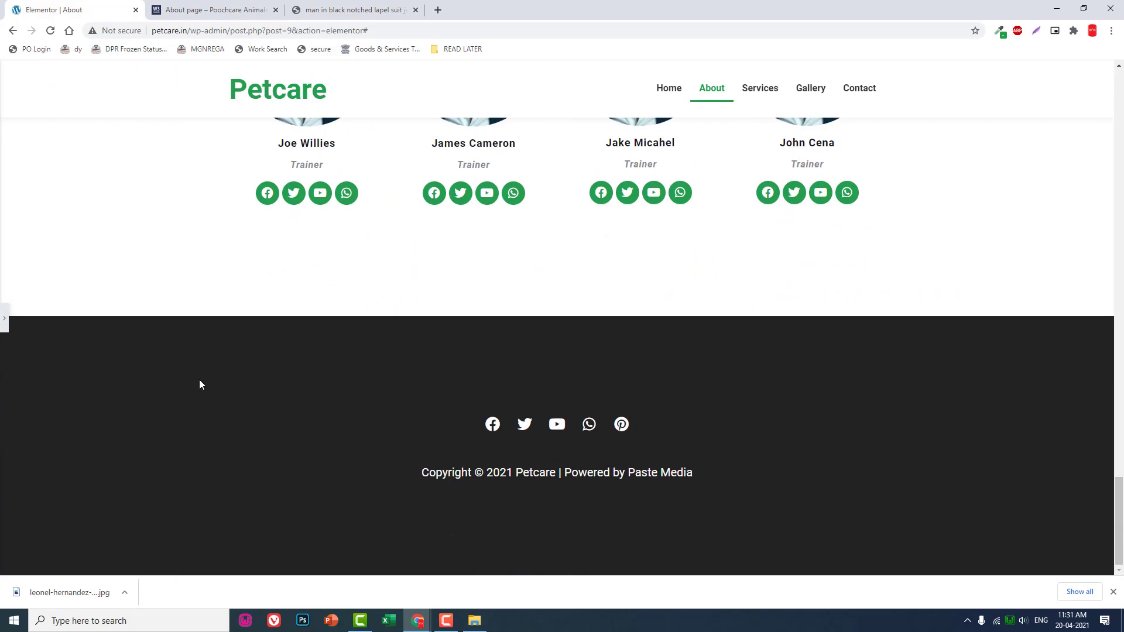
scroll(199, 383, "up", 6)
scroll(200, 385, "down", 5)
scroll(200, 383, "up", 20)
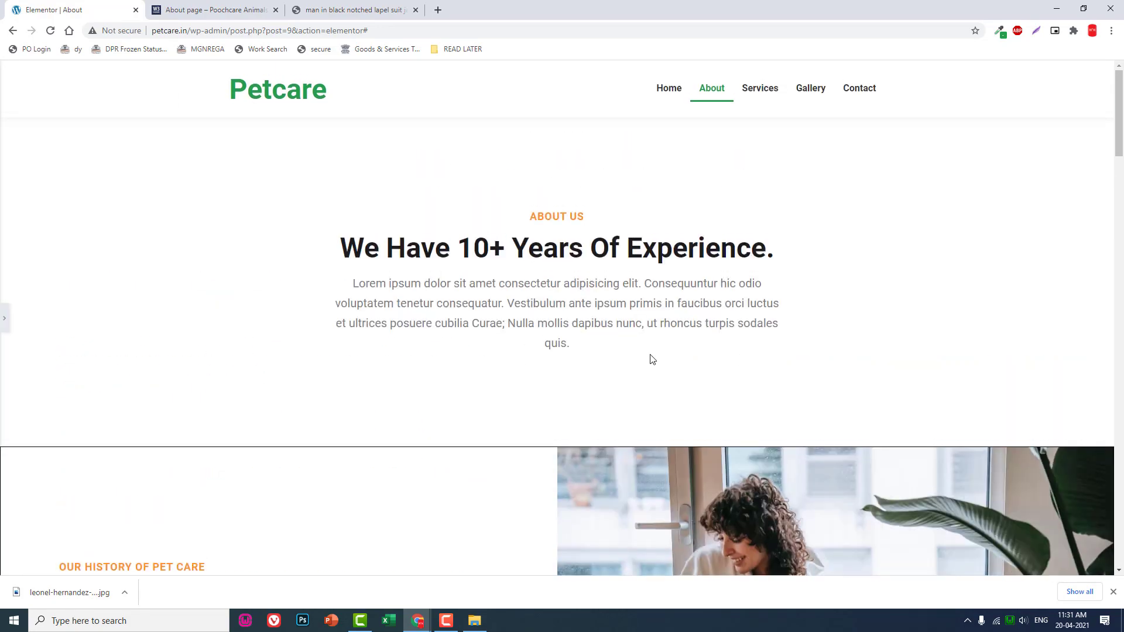
scroll(645, 303, "down", 6)
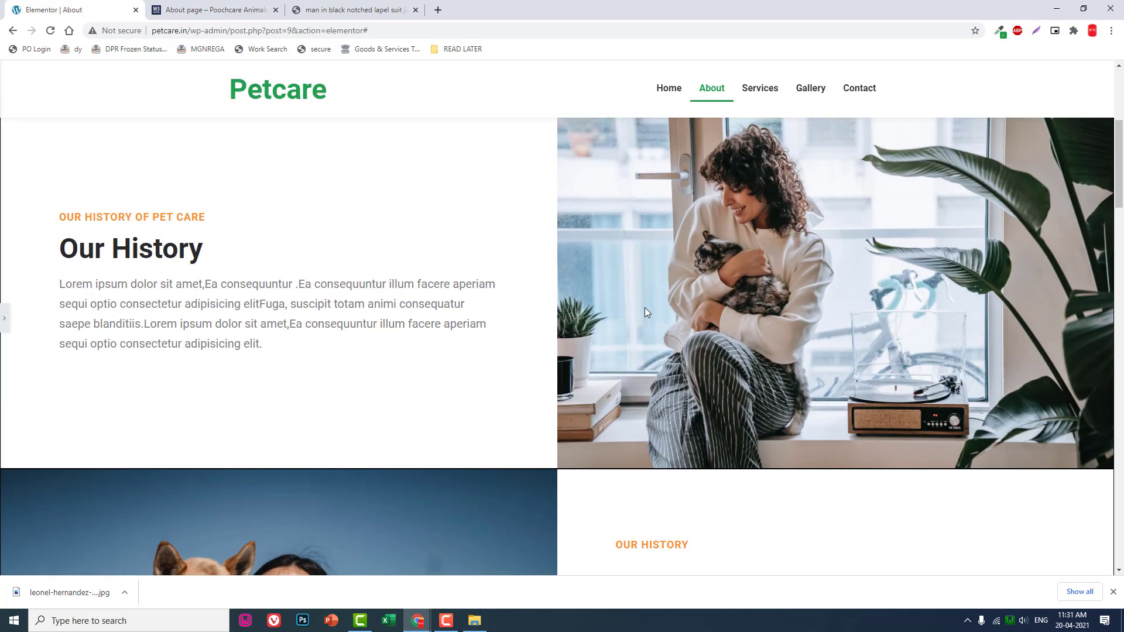
scroll(284, 343, "down", 5)
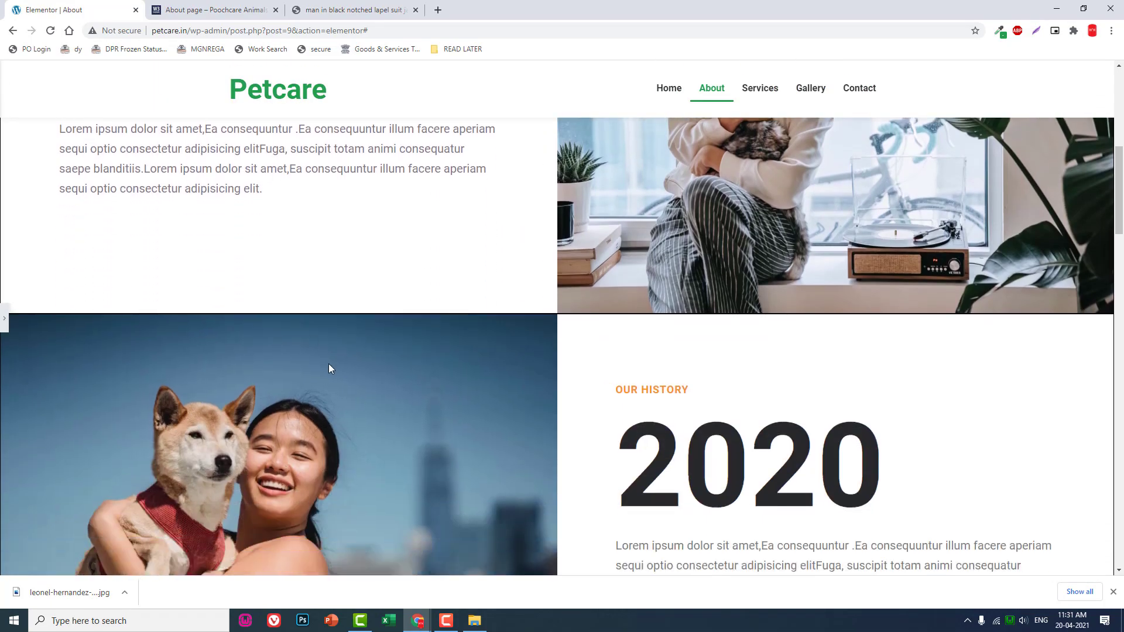
scroll(265, 349, "up", 3)
scroll(660, 362, "down", 3)
scroll(660, 362, "down", 6)
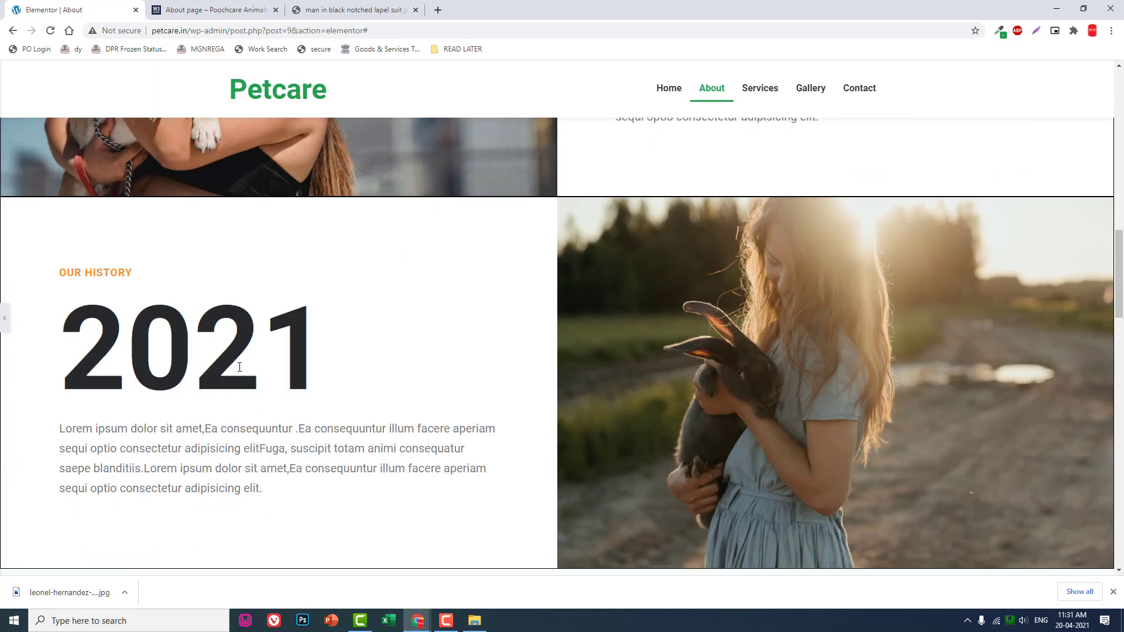
scroll(313, 388, "down", 9)
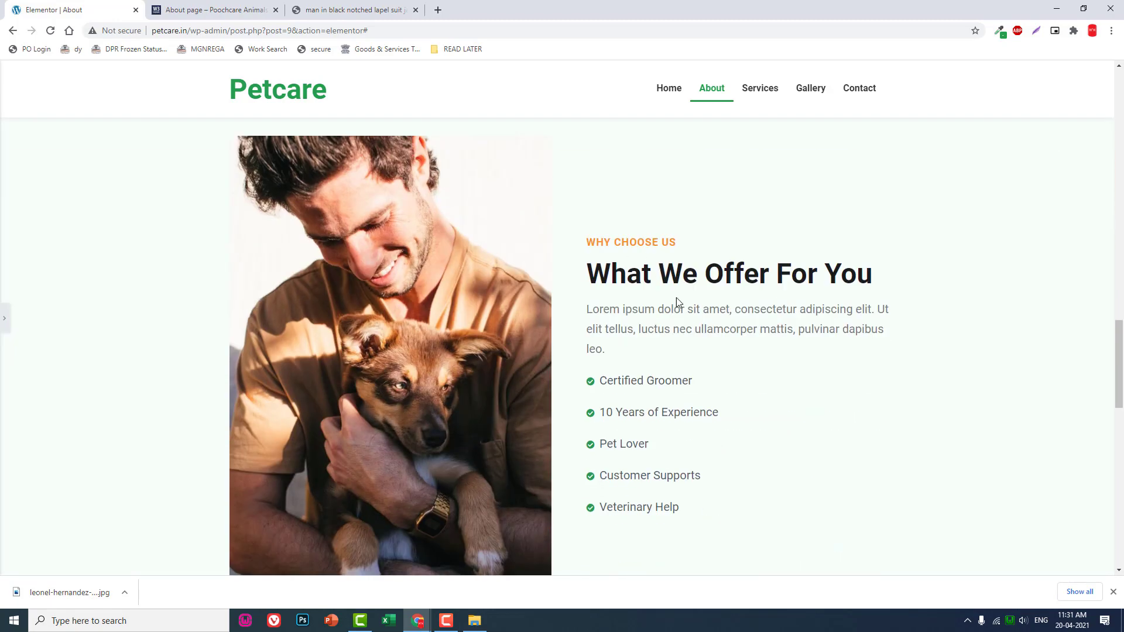
scroll(749, 330, "down", 4)
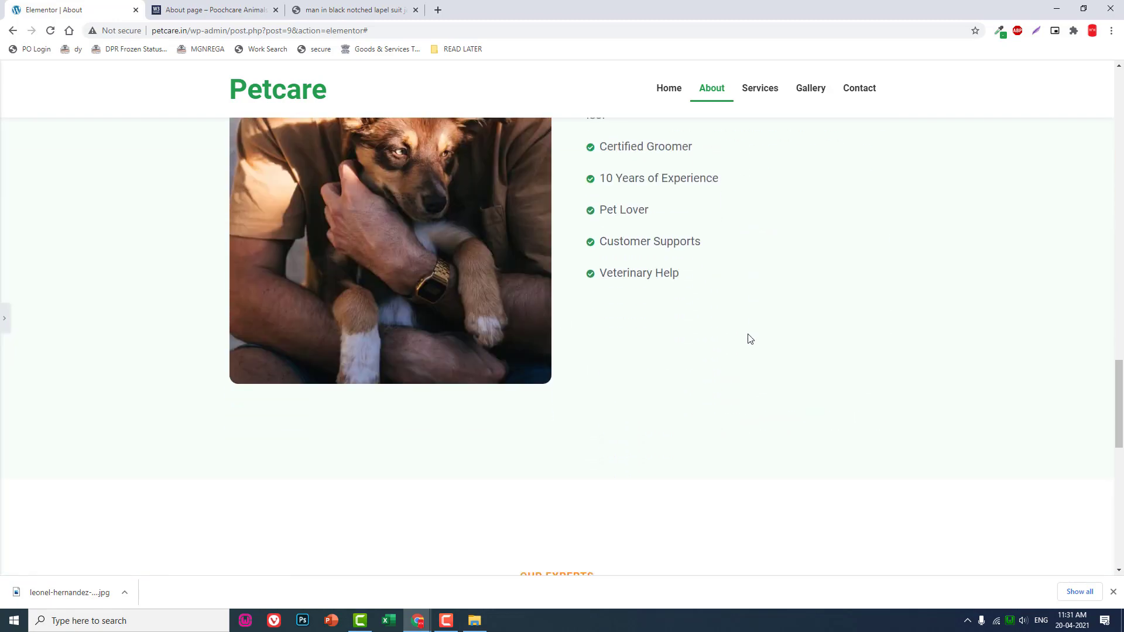
scroll(677, 323, "up", 6)
scroll(677, 324, "down", 8)
scroll(677, 323, "down", 3)
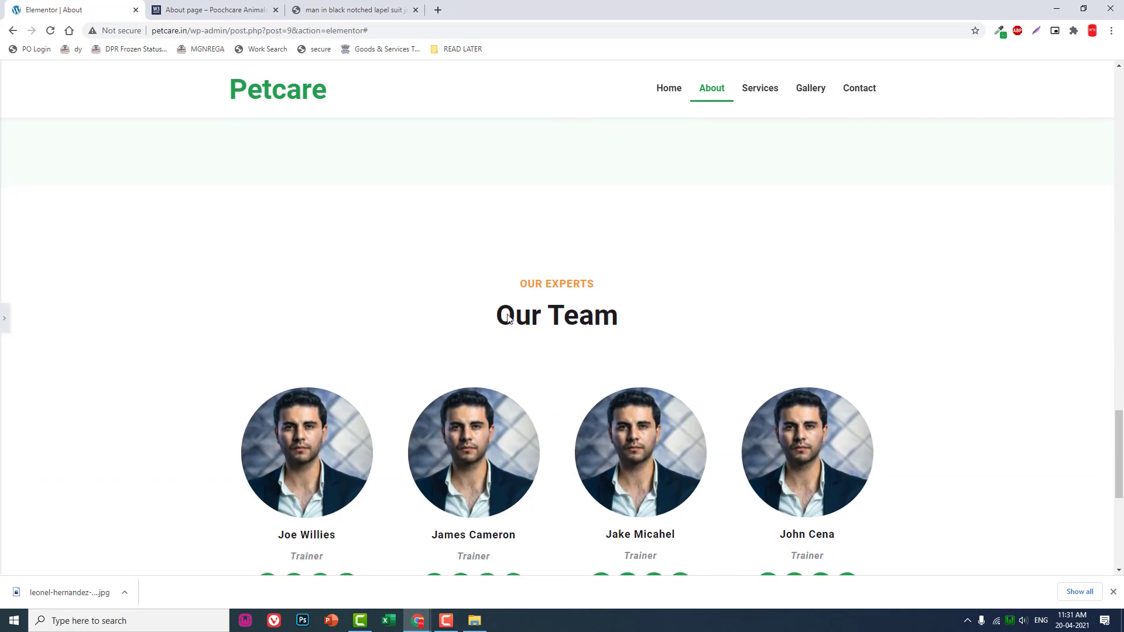
scroll(641, 319, "down", 5)
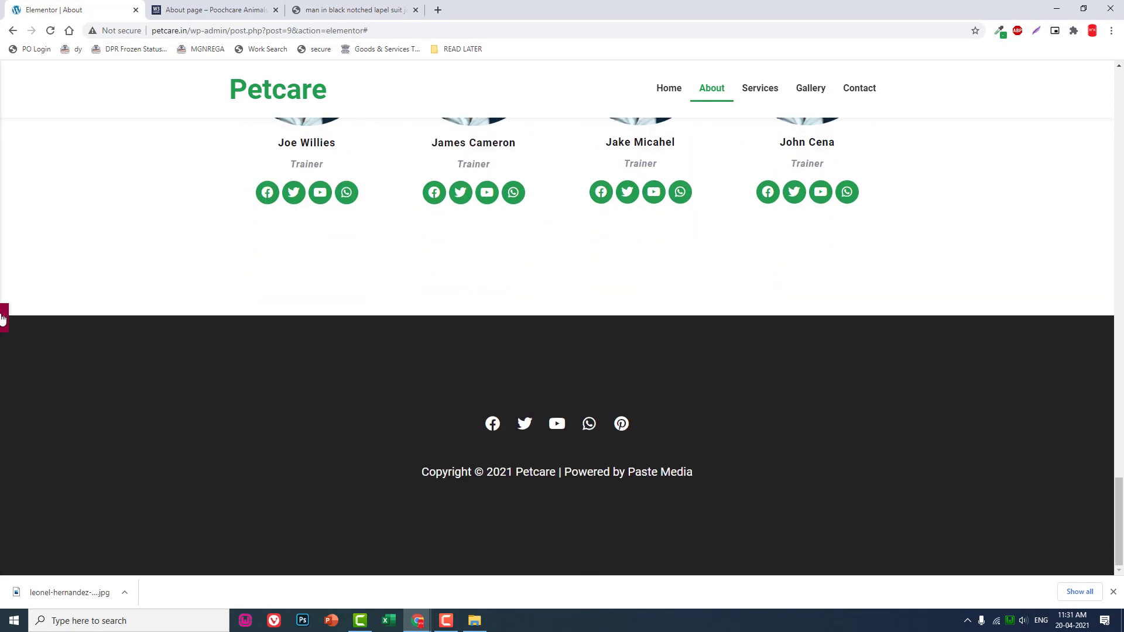
Bring the editor panel back and choose View Page from the main menu.
left_click(4, 318)
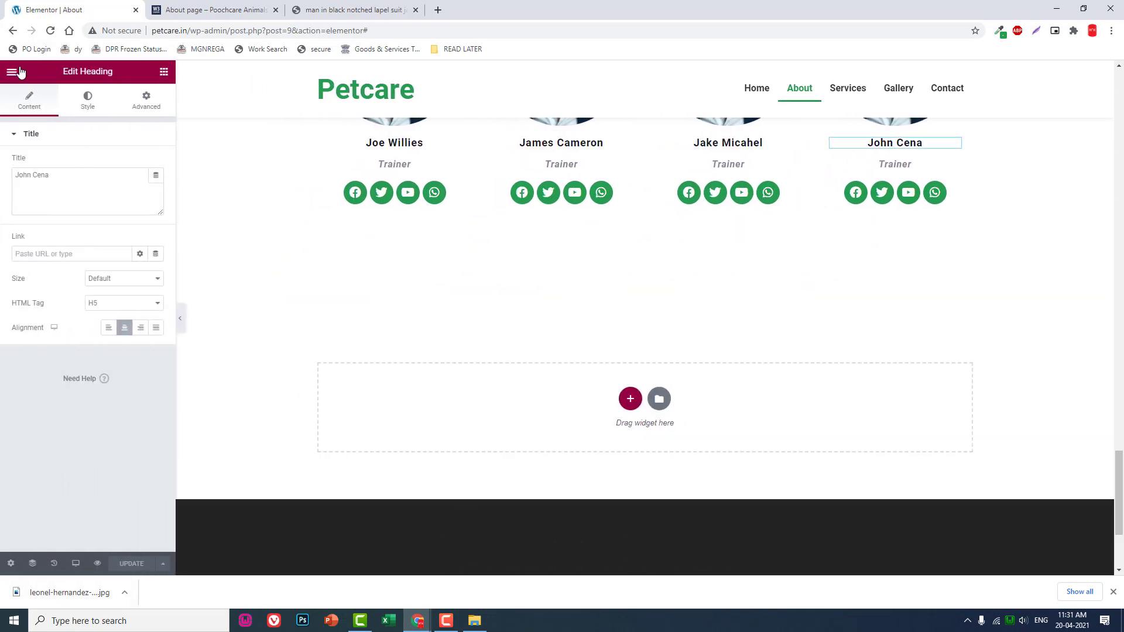
left_click(12, 71)
left_click(88, 253)
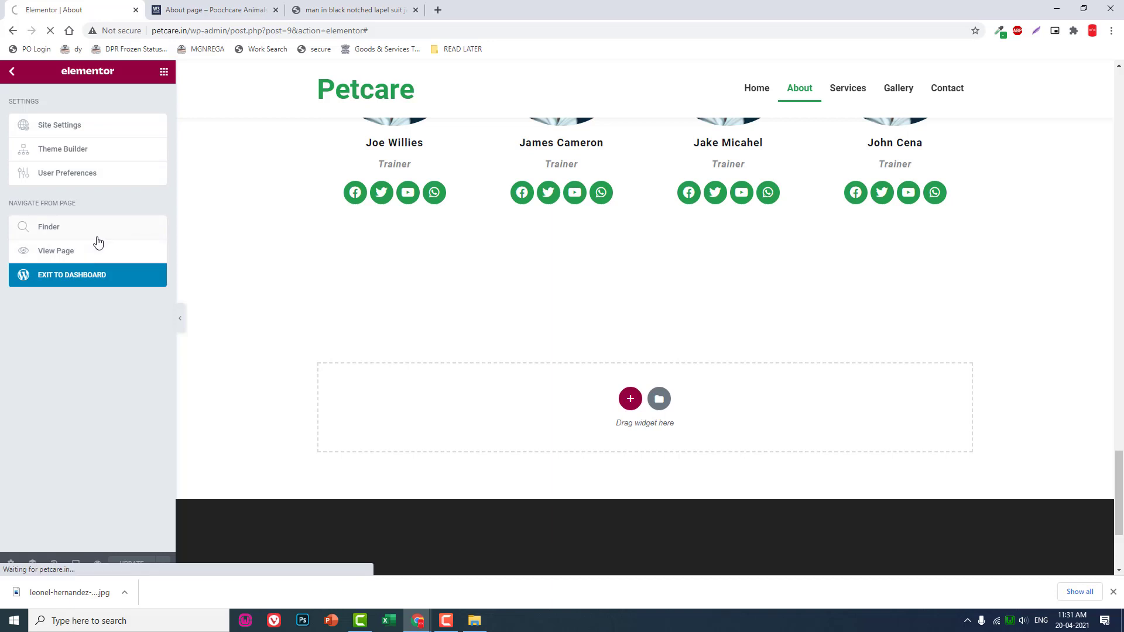